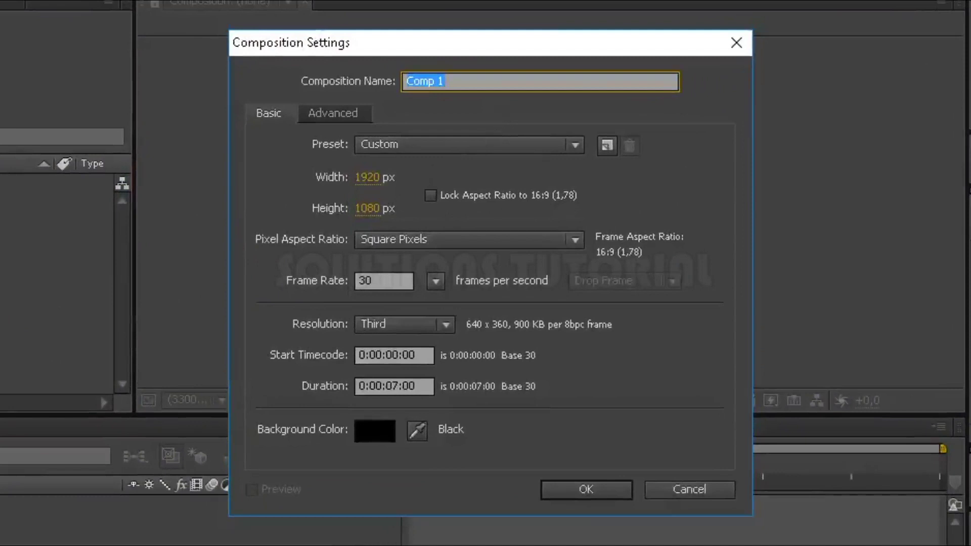
- Create a 1920 x 1080 px composition named main at 30 fps with a duration of 0:00:07:00
{"action": "type", "text": "main"}
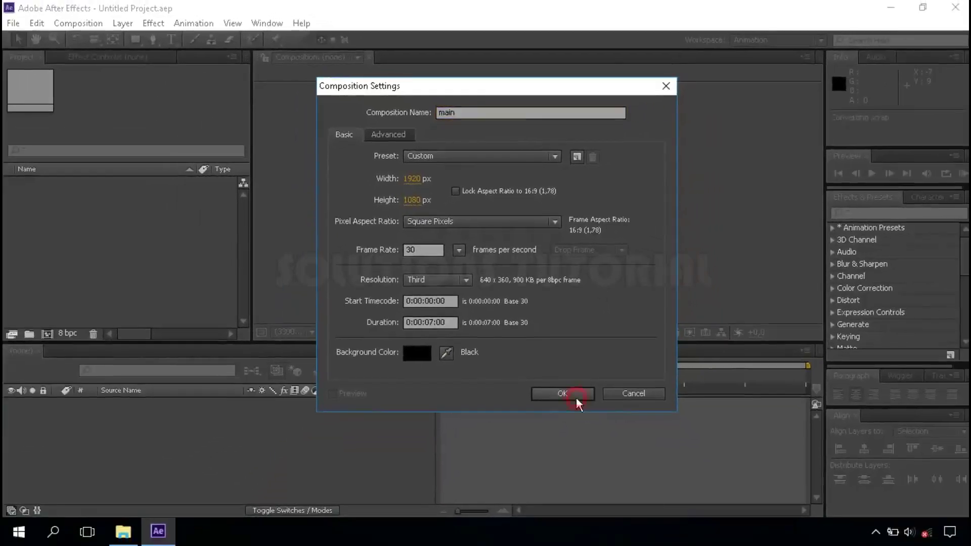
{"action": "left_click", "coordinate": [586, 489]}
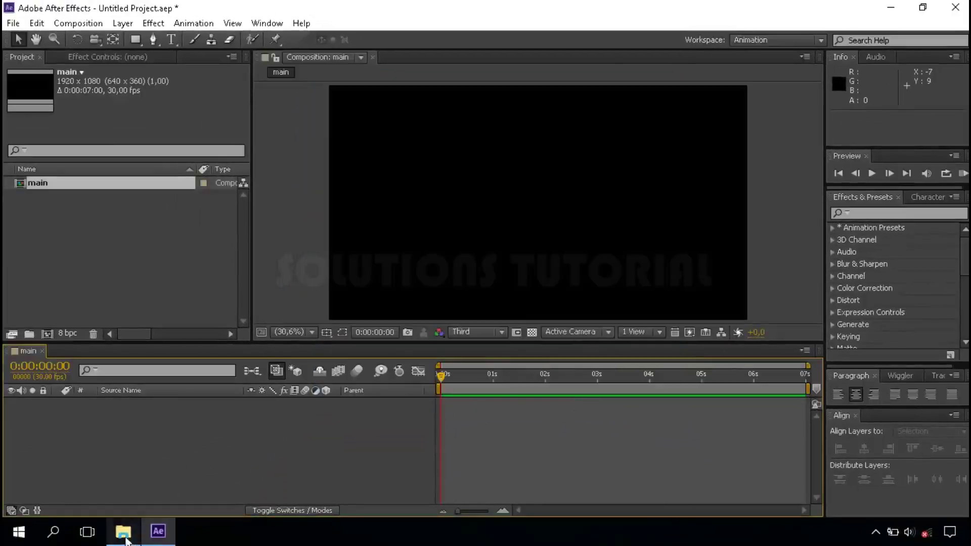
- Import LOGO.png from the New folder in Pictures and add it as a layer to the main composition
{"action": "left_click", "coordinate": [124, 537]}
{"action": "left_click", "coordinate": [234, 95]}
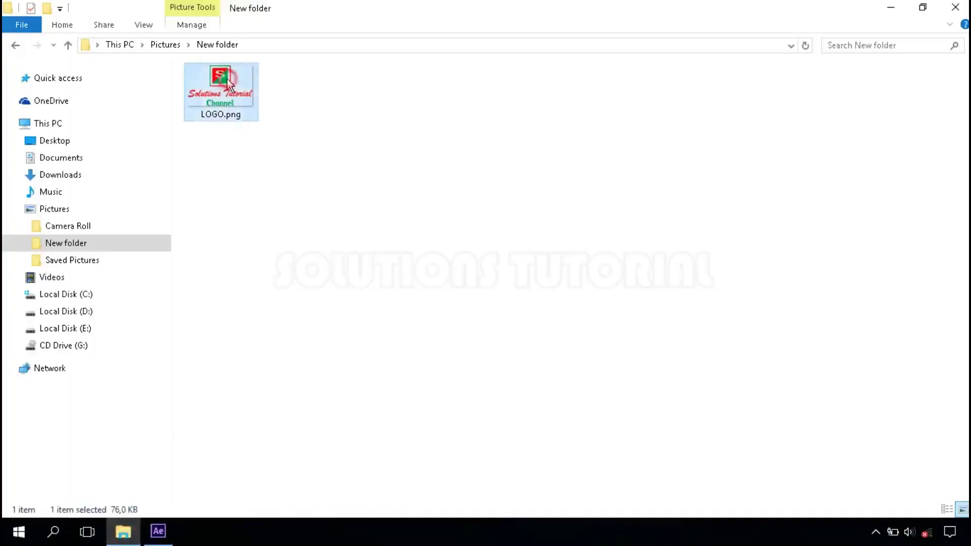
{"action": "left_click_drag", "start_coordinate": [226, 79], "coordinate": [145, 253]}
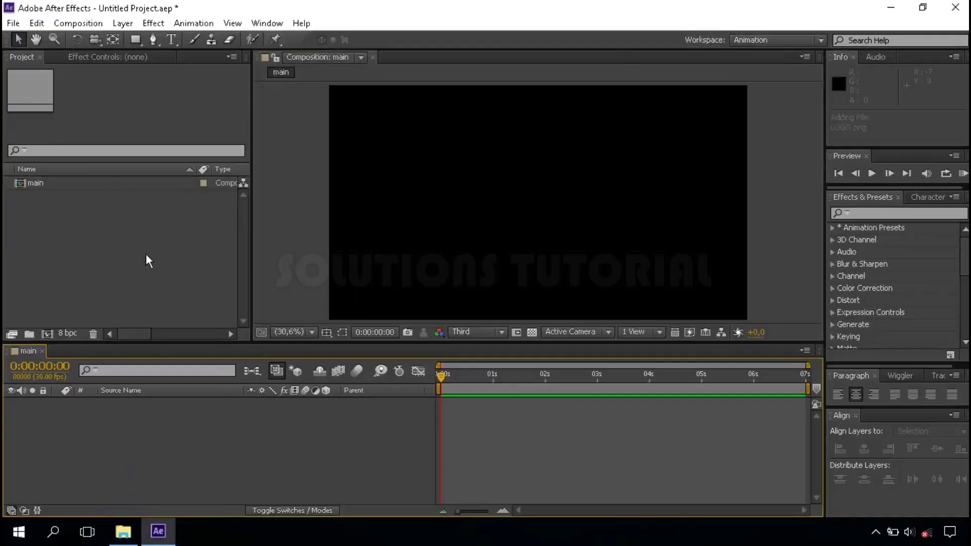
{"action": "left_click_drag", "start_coordinate": [46, 185], "coordinate": [101, 405]}
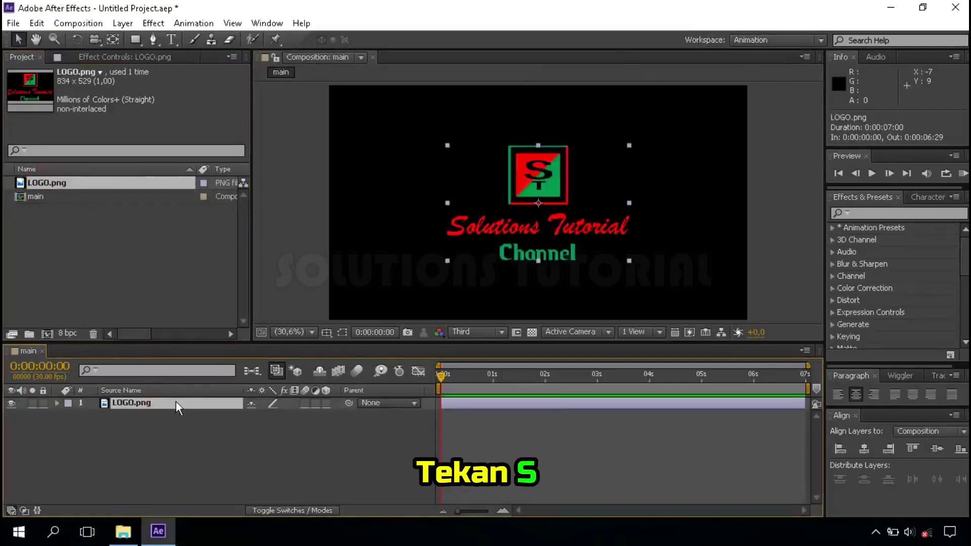
- Scale the LOGO.png layer to 80%
{"action": "key", "text": "s"}
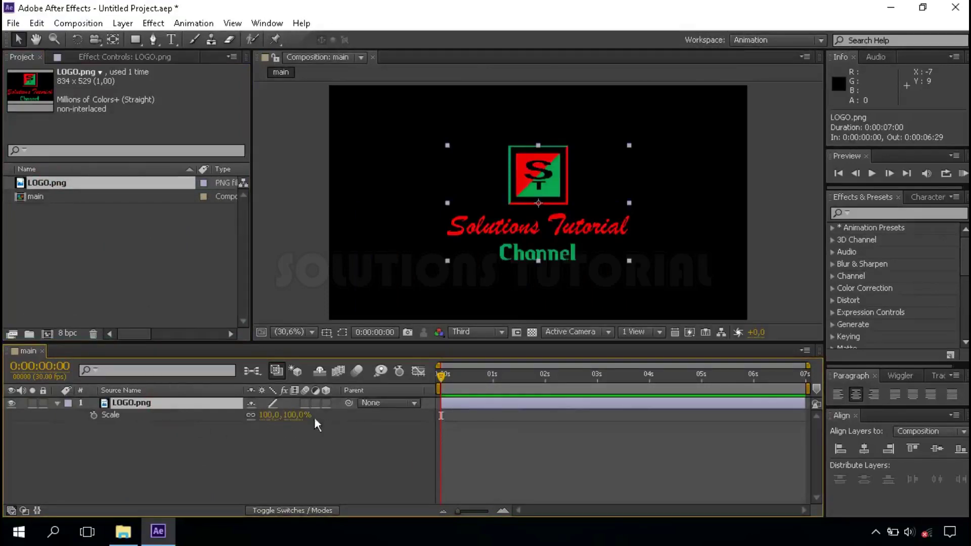
{"action": "left_click", "coordinate": [298, 415]}
{"action": "type", "text": "80"}
{"action": "key", "text": "Return"}
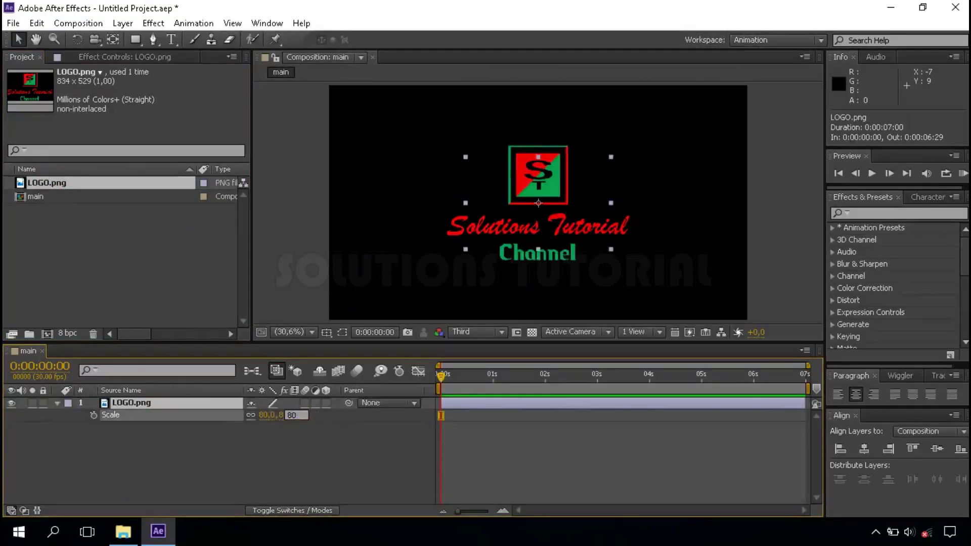
{"action": "left_click", "coordinate": [56, 402]}
- Pre-compose the LOGO.png layer into a new composition named logo, moving all attributes into it
{"action": "left_click", "coordinate": [138, 401]}
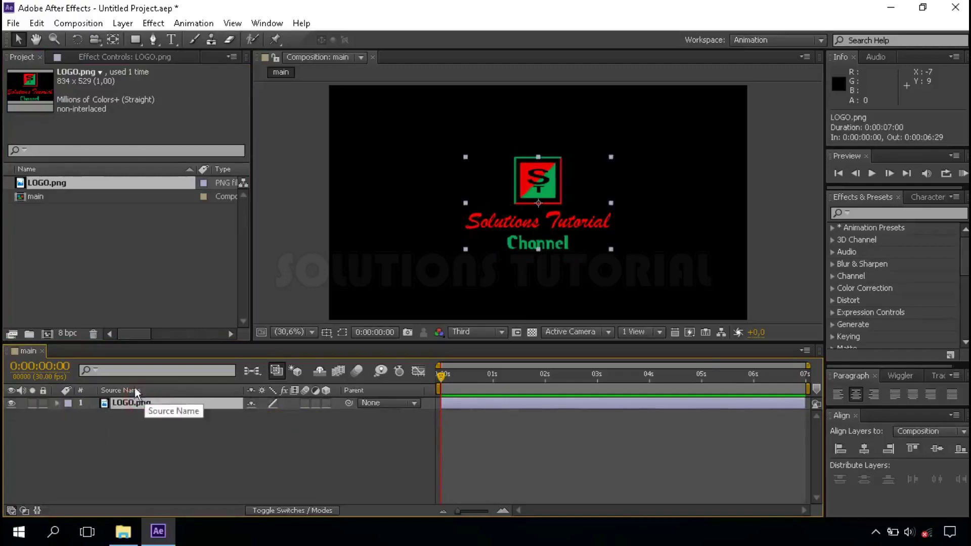
{"action": "right_click", "coordinate": [156, 401]}
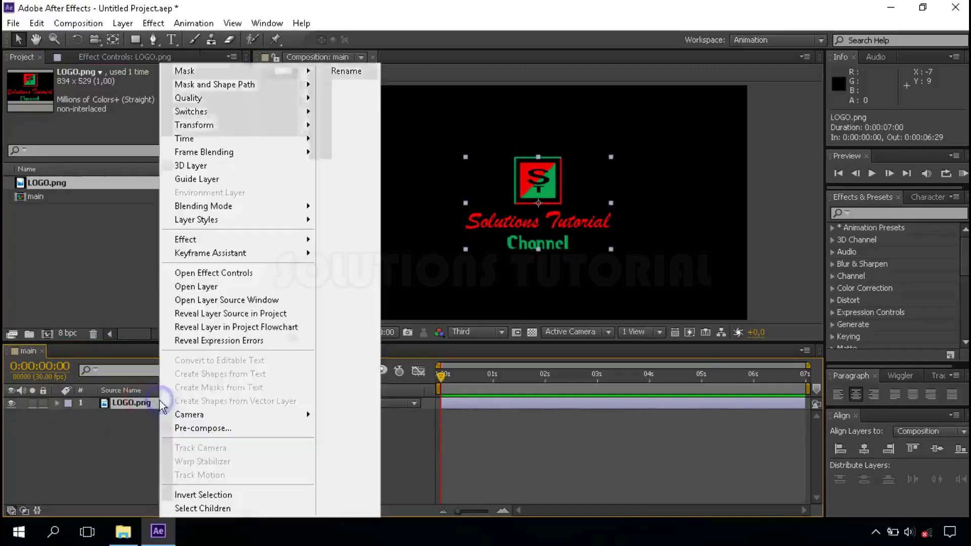
{"action": "left_click", "coordinate": [247, 428]}
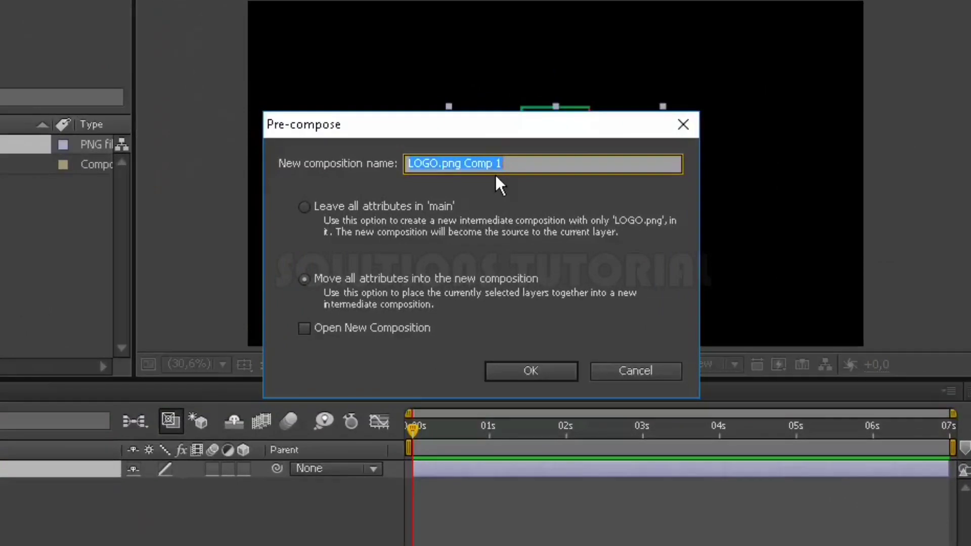
{"action": "type", "text": "logo"}
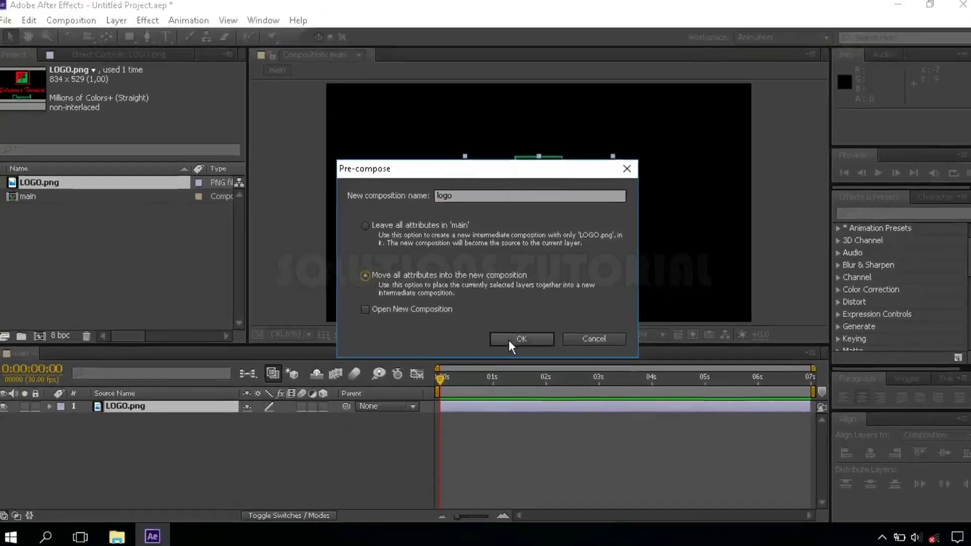
{"action": "left_click", "coordinate": [510, 372]}
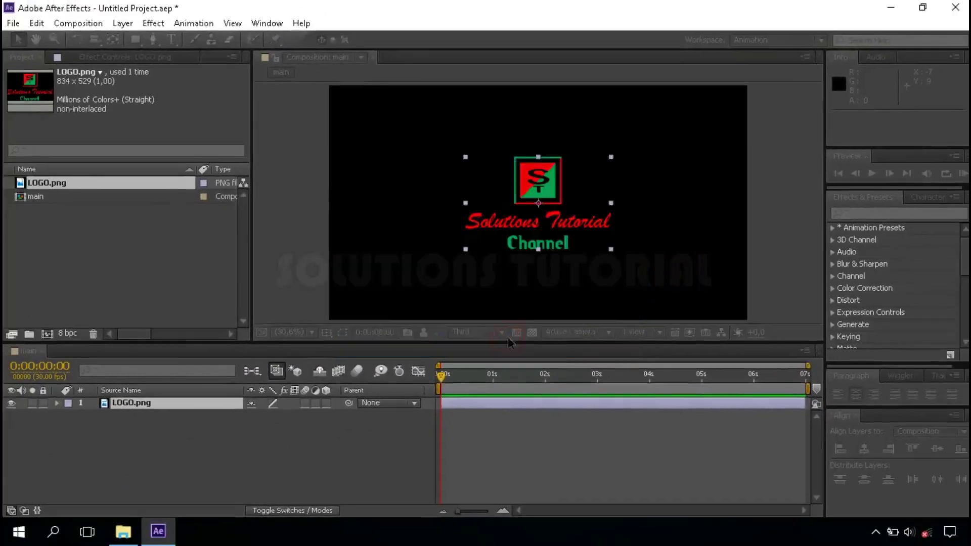
- Auto-trace the logo layer's alpha channel for the current frame, applying the result to a new layer
{"action": "left_click", "coordinate": [152, 405]}
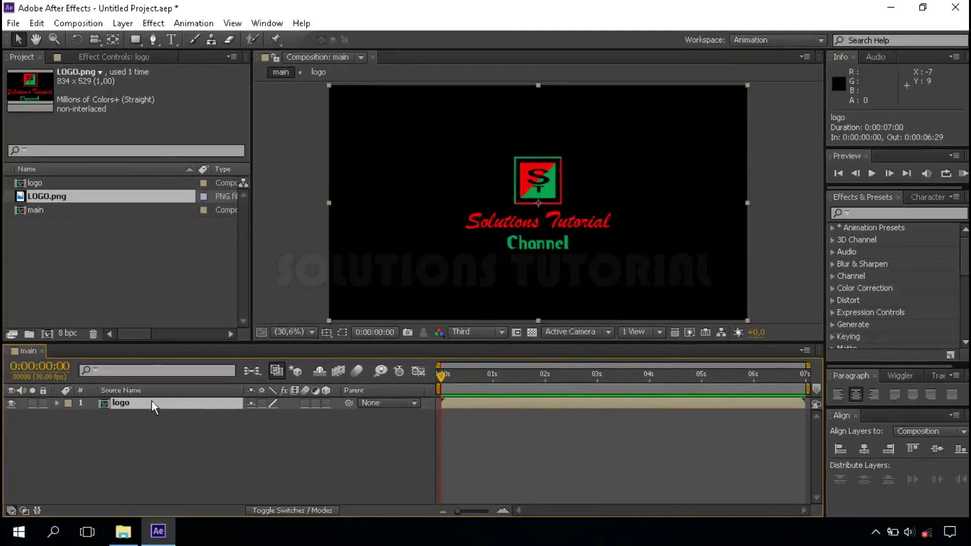
{"action": "left_click", "coordinate": [123, 25]}
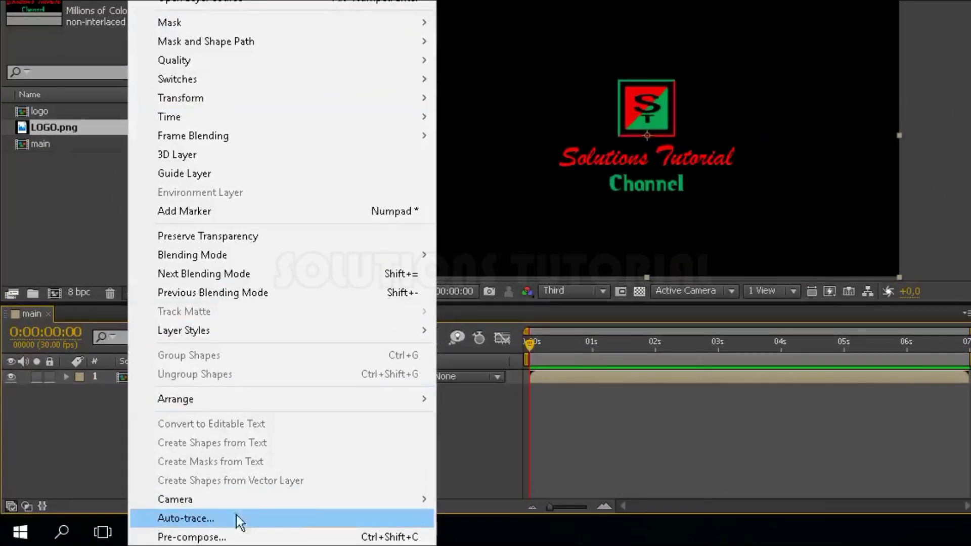
{"action": "left_click", "coordinate": [266, 515]}
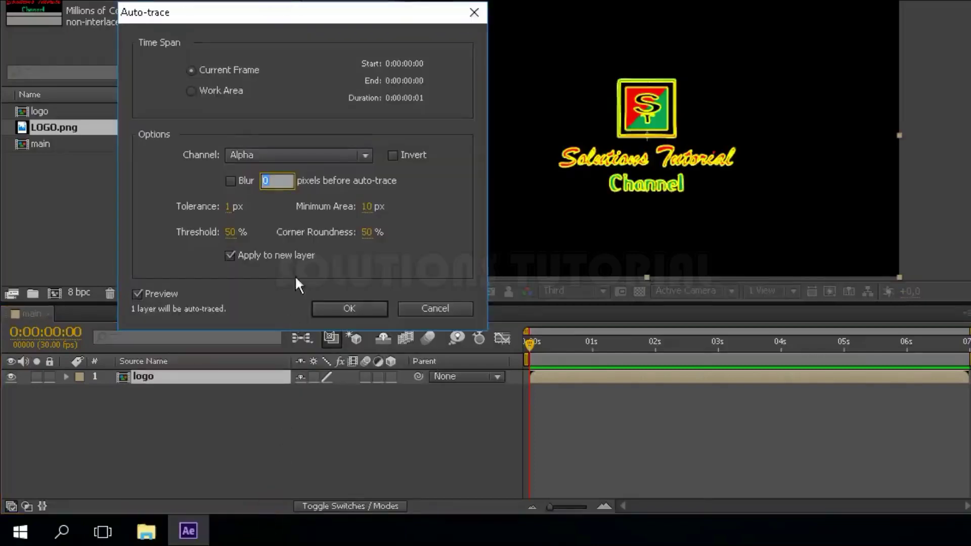
{"action": "left_click", "coordinate": [230, 256]}
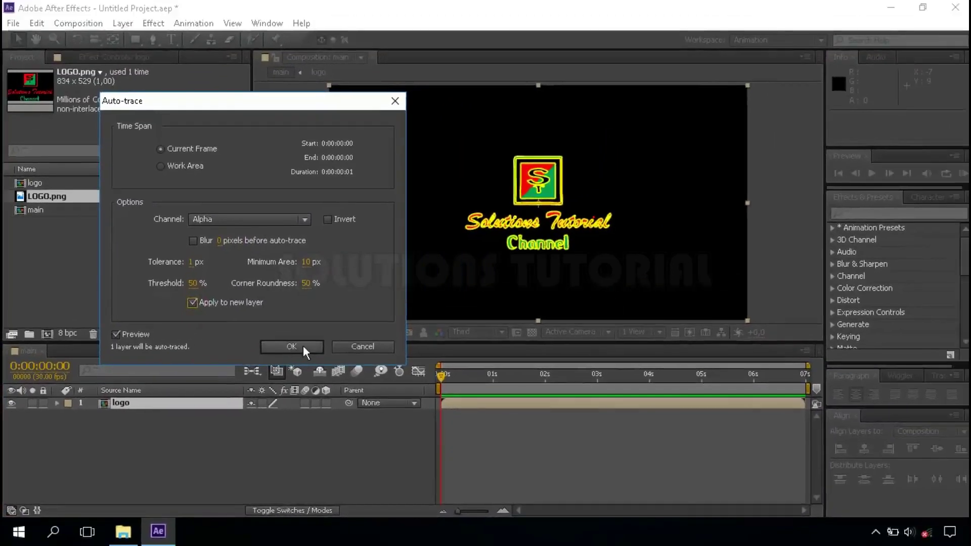
{"action": "left_click", "coordinate": [363, 307]}
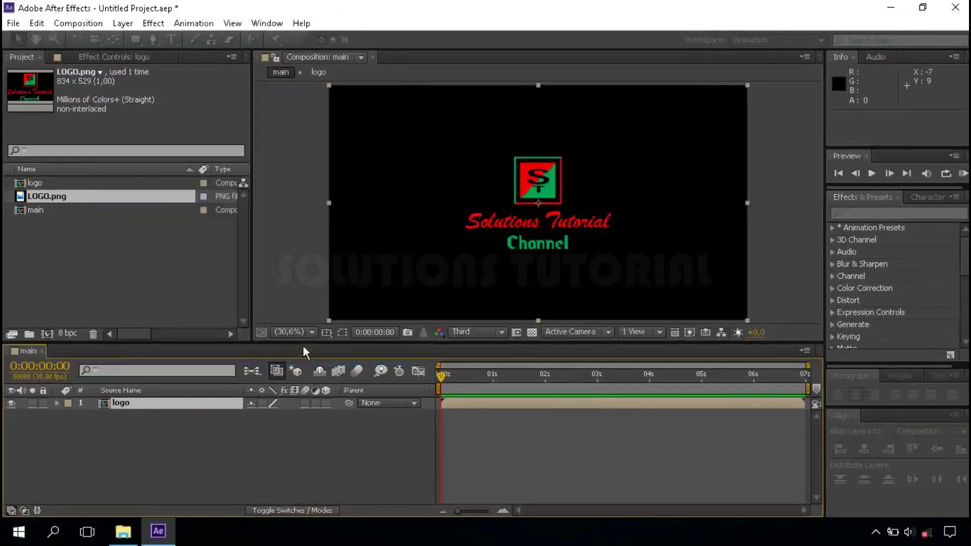
- Hide the mask and shape paths in the composition view and set the preview resolution to Quarter
{"action": "left_click", "coordinate": [342, 336]}
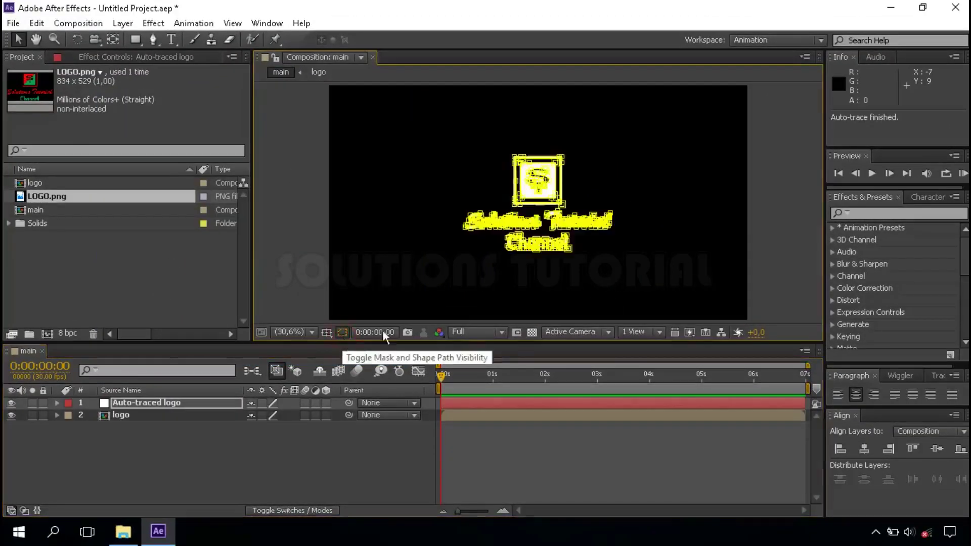
{"action": "left_click", "coordinate": [341, 333]}
{"action": "left_click", "coordinate": [473, 333]}
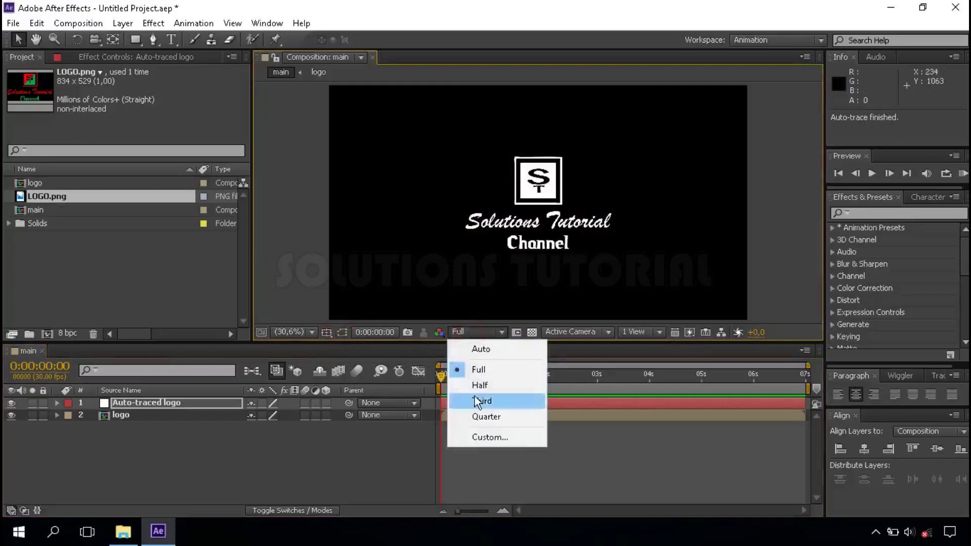
{"action": "key", "text": "Escape"}
{"action": "left_click", "coordinate": [480, 415]}
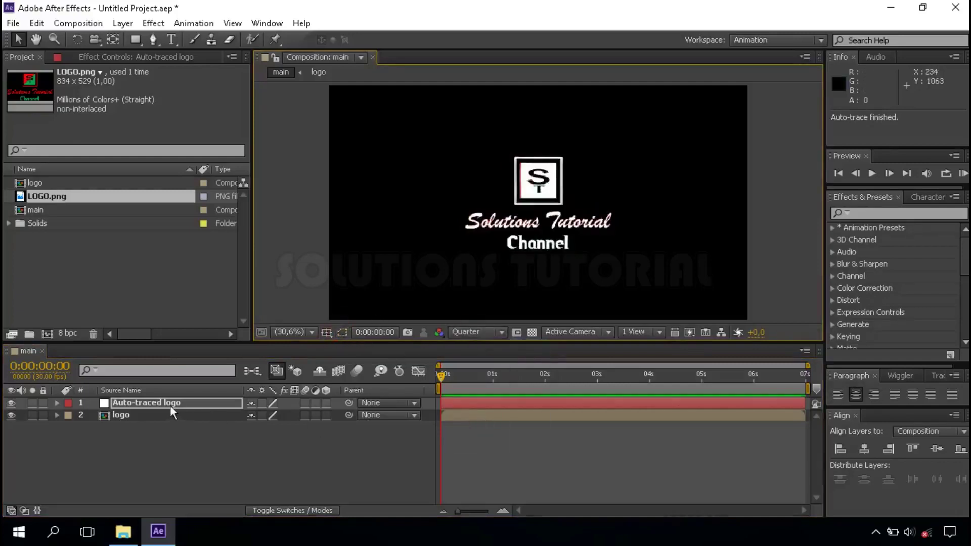
- Rename the auto-traced layer to saber 1 and hide the logo layer
{"action": "left_click", "coordinate": [133, 401]}
{"action": "right_click", "coordinate": [183, 401]}
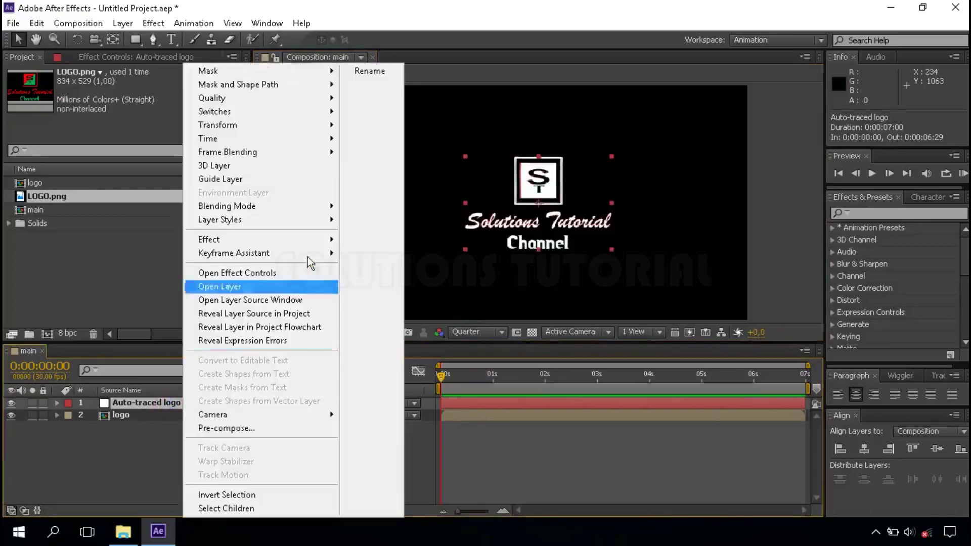
{"action": "left_click", "coordinate": [369, 72]}
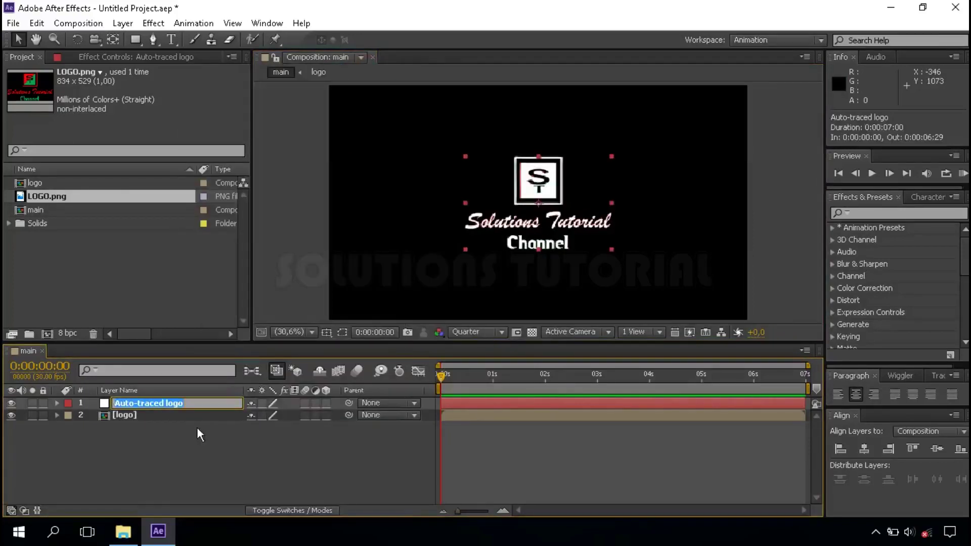
{"action": "type", "text": "saber 1"}
{"action": "key", "text": "Return"}
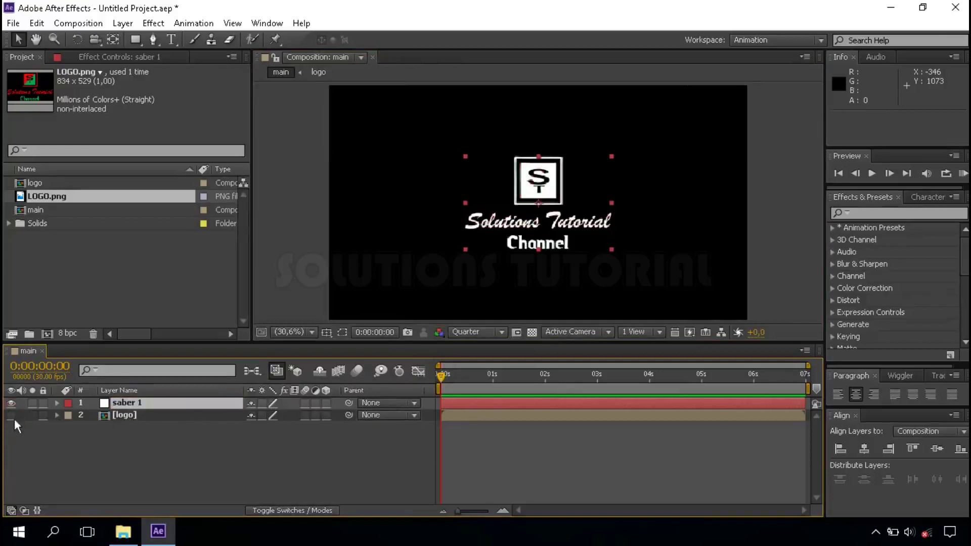
- Duplicate the saber 1 layer twice and hide the two copies, saber 3 and saber 2
{"action": "left_click", "coordinate": [154, 401]}
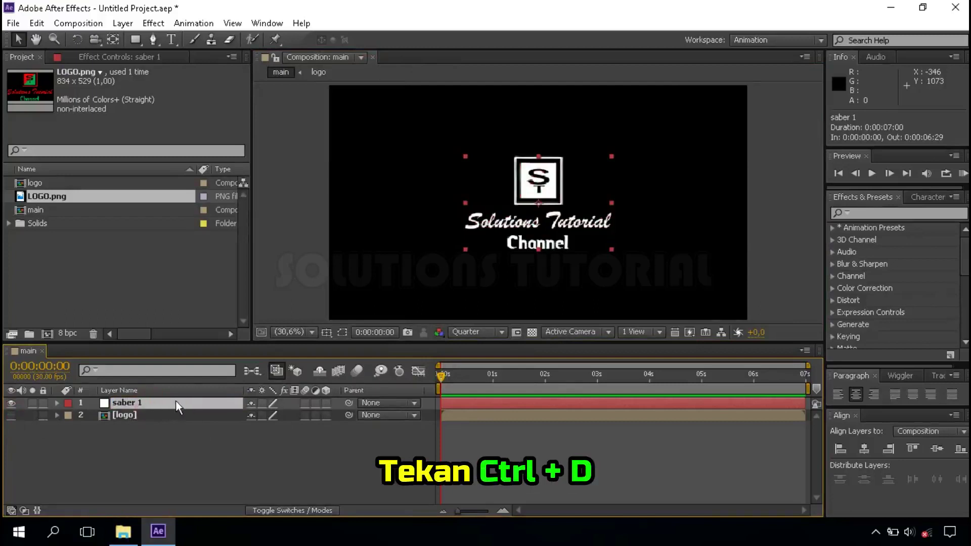
{"action": "key", "text": "ctrl+d"}
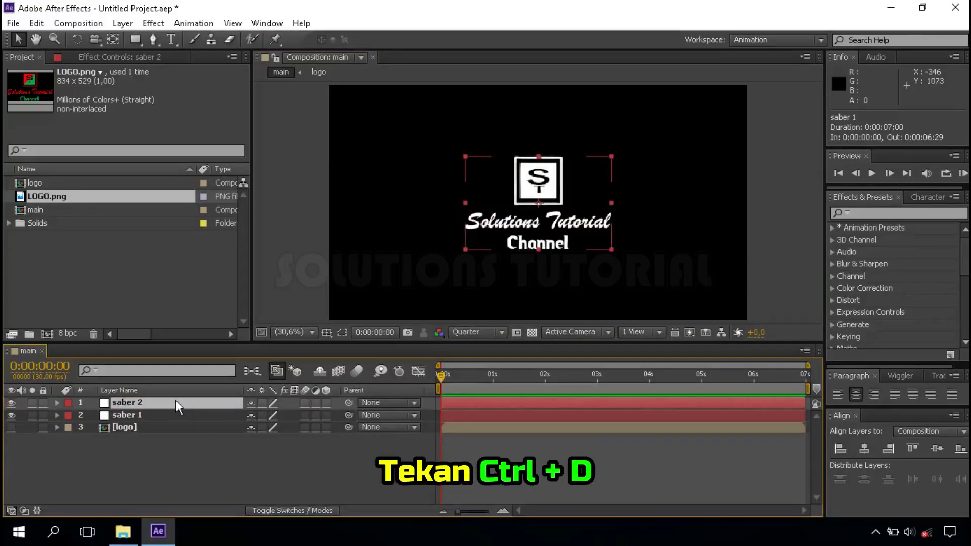
{"action": "key", "text": "ctrl+d"}
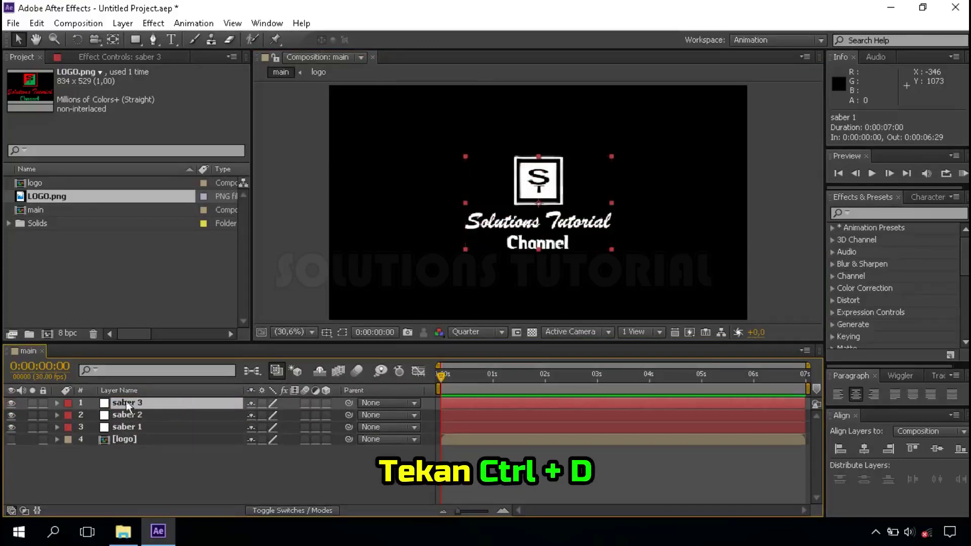
{"action": "left_click", "coordinate": [12, 403]}
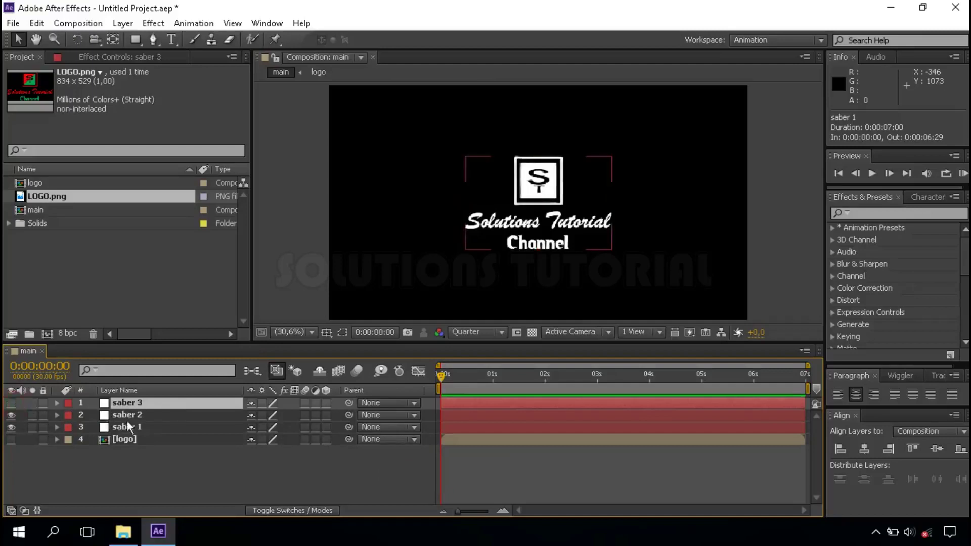
{"action": "left_click", "coordinate": [10, 415]}
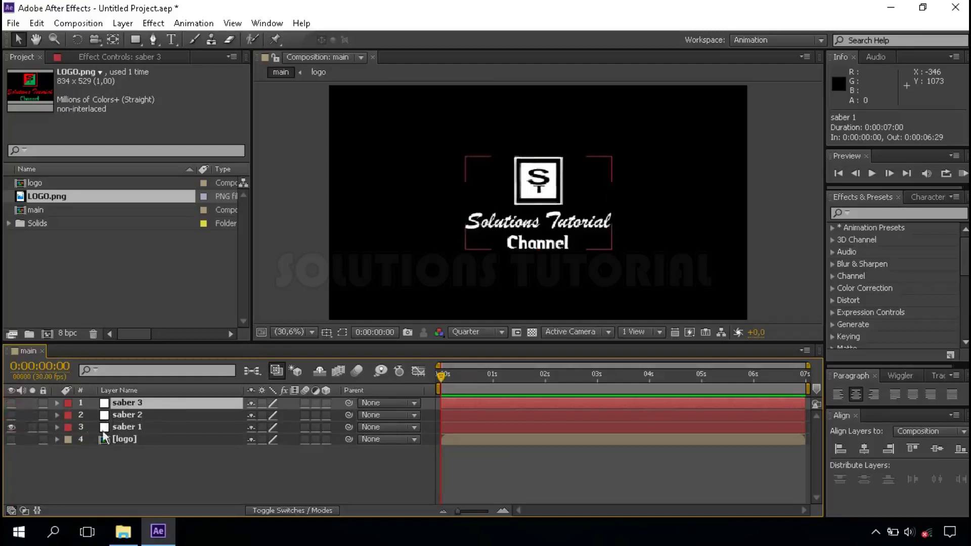
- Apply the Video Copilot Saber effect to the saber 1 layer and set its preset to Fire
{"action": "left_click", "coordinate": [121, 428]}
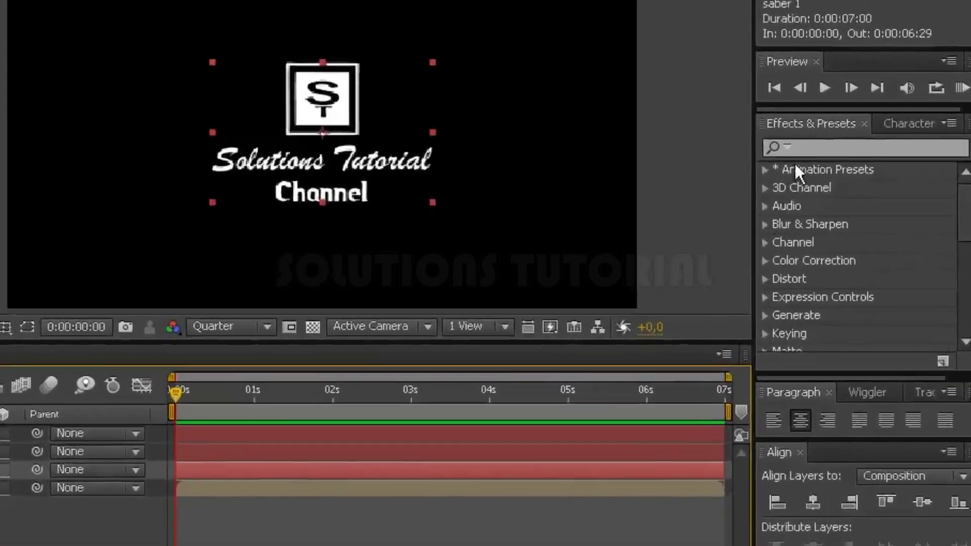
{"action": "left_click", "coordinate": [860, 213]}
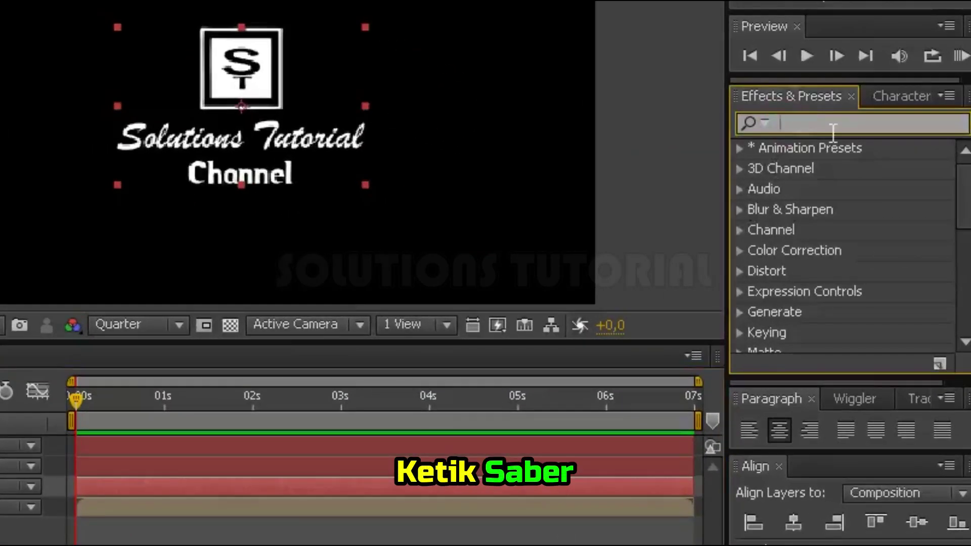
{"action": "type", "text": "saber"}
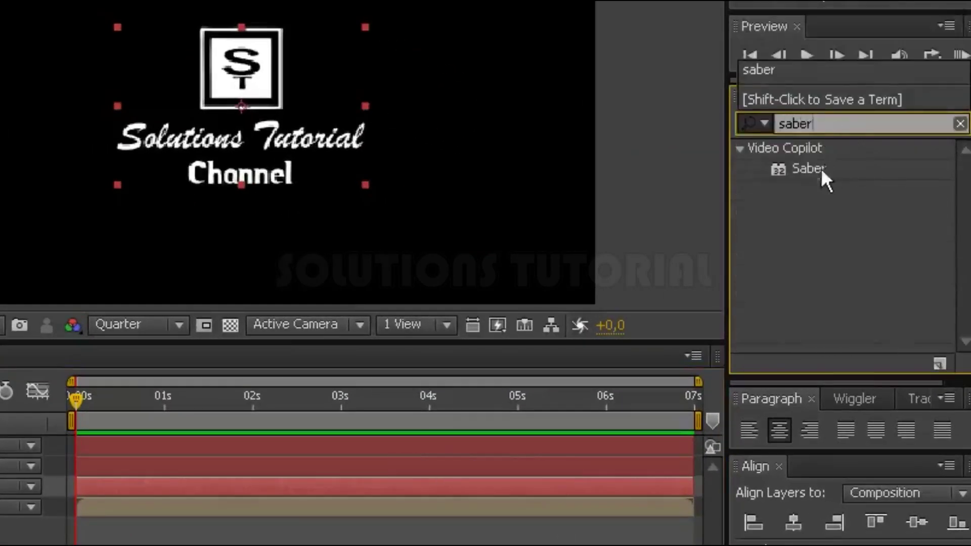
{"action": "left_click", "coordinate": [812, 169]}
{"action": "left_click_drag", "start_coordinate": [817, 173], "coordinate": [135, 429]}
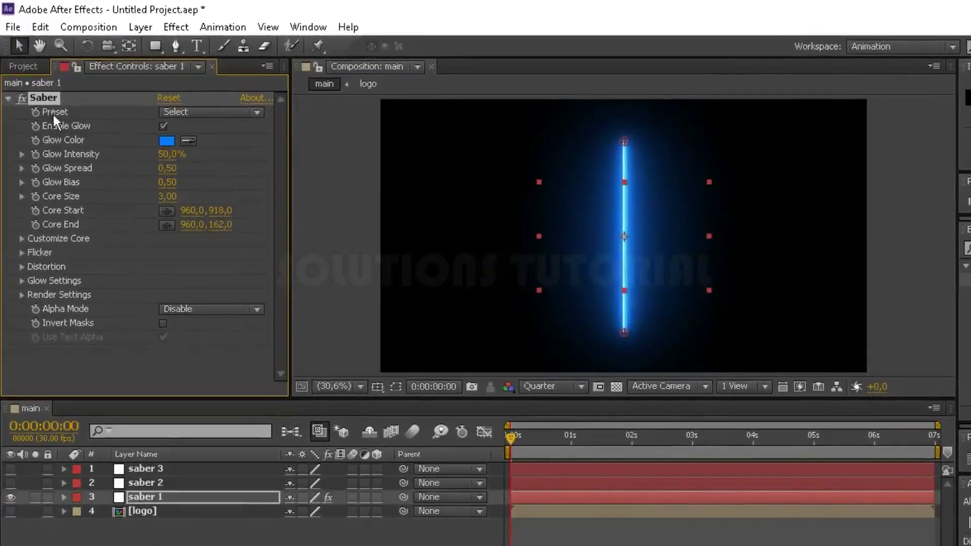
{"action": "left_click", "coordinate": [212, 112]}
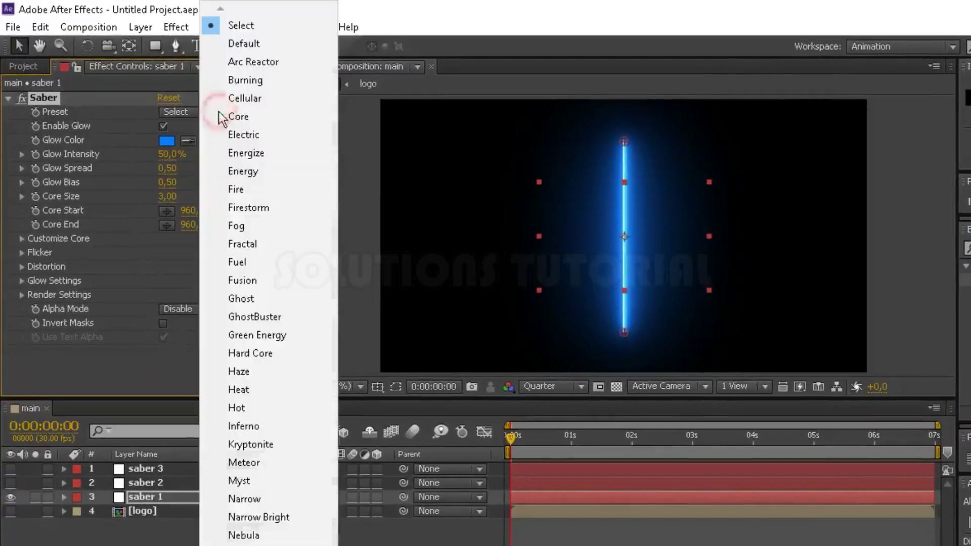
{"action": "left_click", "coordinate": [255, 191]}
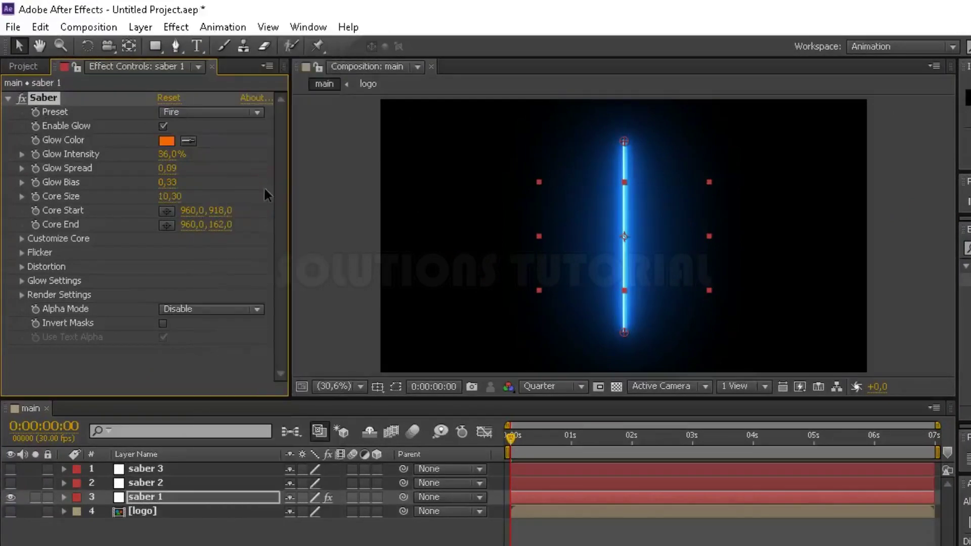
- Set the core type of the Saber effect on saber 1 to Layer Masks in the core customization settings
{"action": "left_click", "coordinate": [22, 239]}
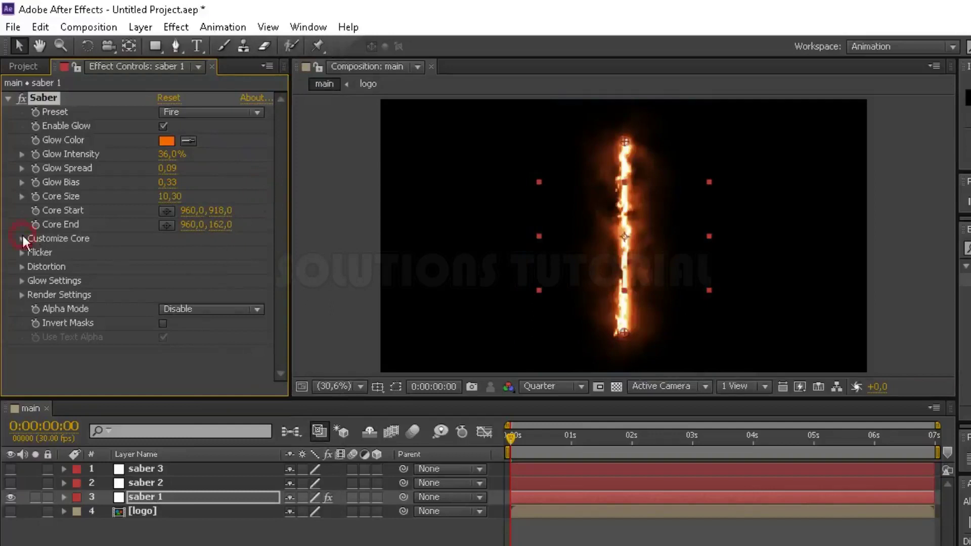
{"action": "scroll", "coordinate": [28, 241], "scroll_direction": "down", "scroll_amount": 1}
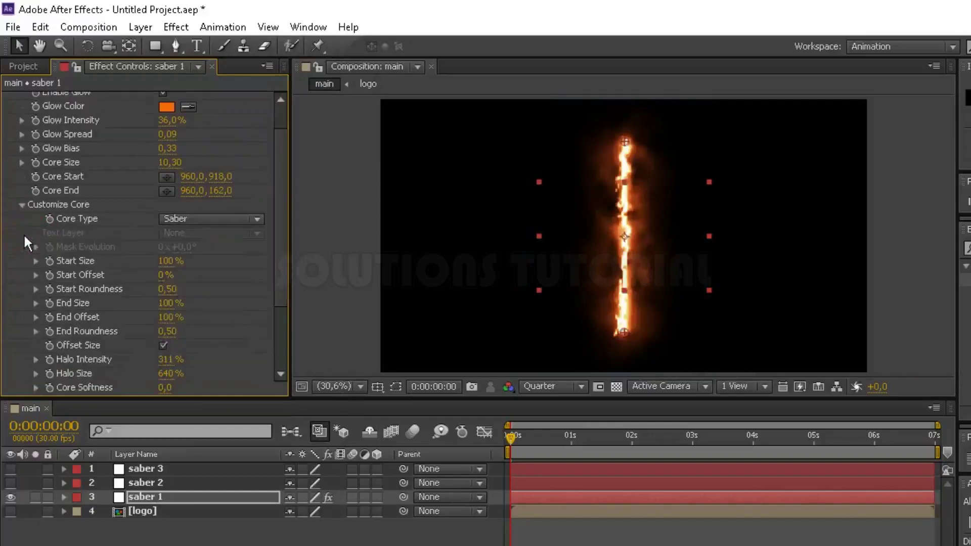
{"action": "left_click", "coordinate": [215, 219]}
{"action": "left_click", "coordinate": [261, 259]}
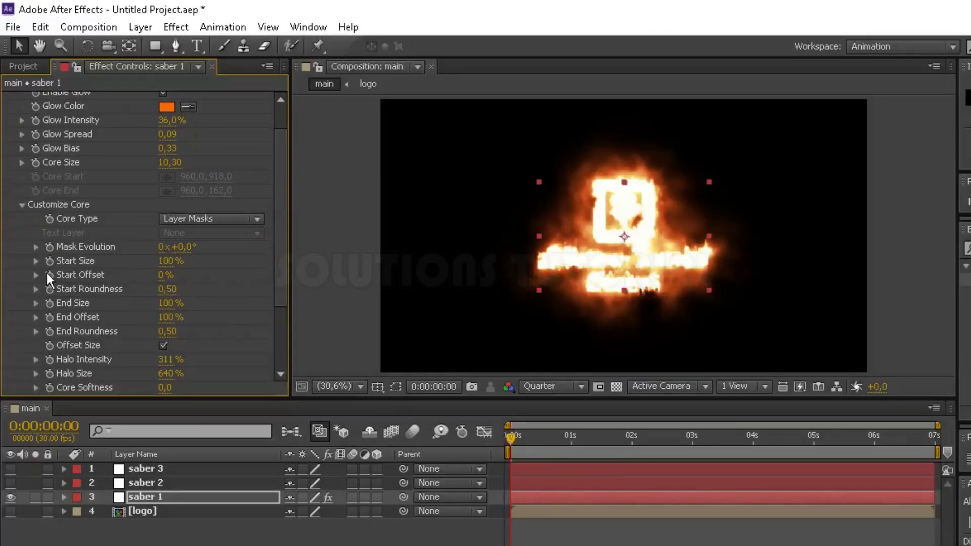
- Keyframe the Start Offset of saber 1's Saber effect from 100% at 0 seconds to 0% at 2 seconds
{"action": "left_click", "coordinate": [166, 275]}
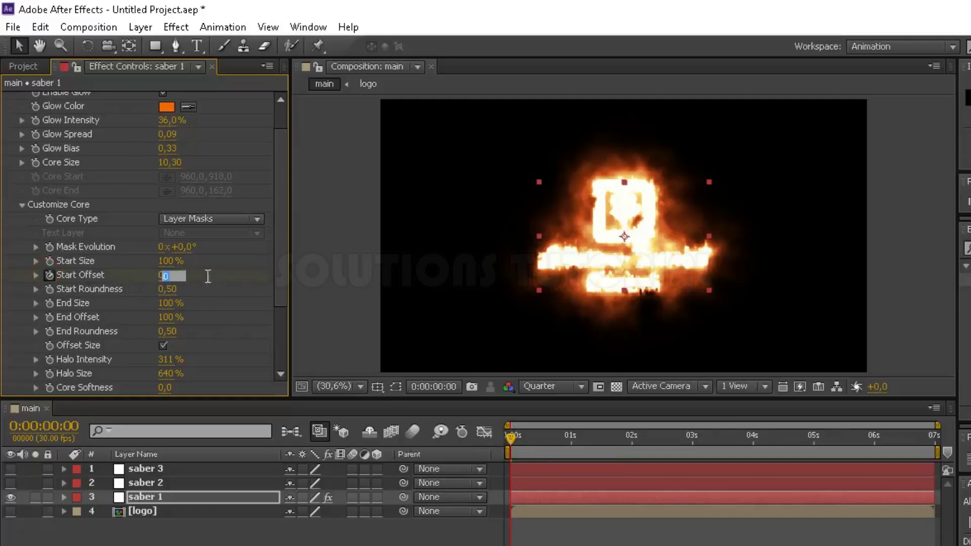
{"action": "key", "text": "Return"}
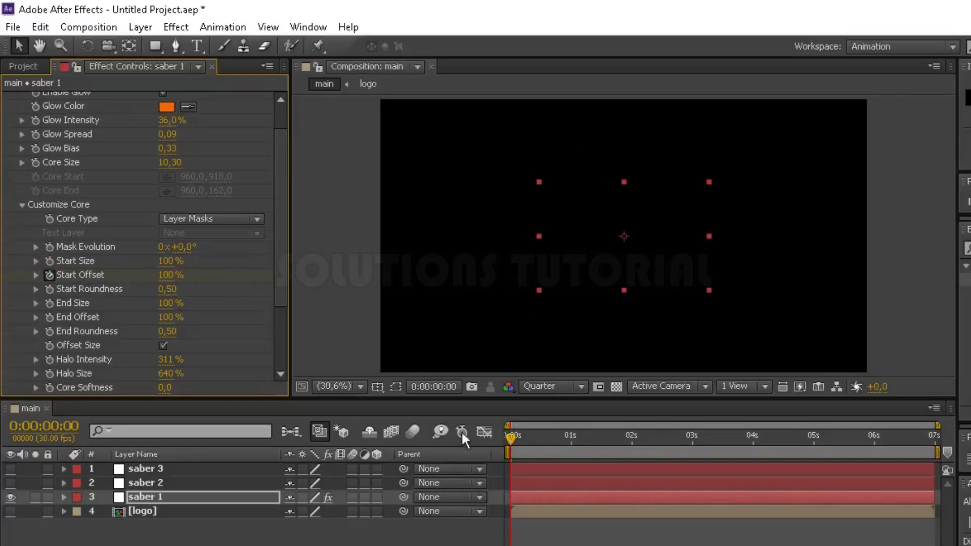
{"action": "left_click", "coordinate": [633, 452]}
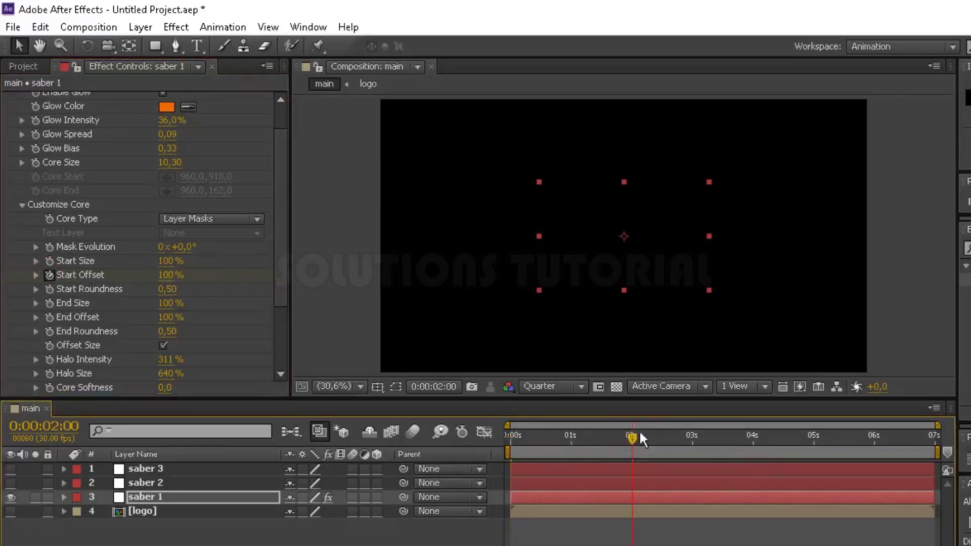
{"action": "left_click", "coordinate": [171, 275]}
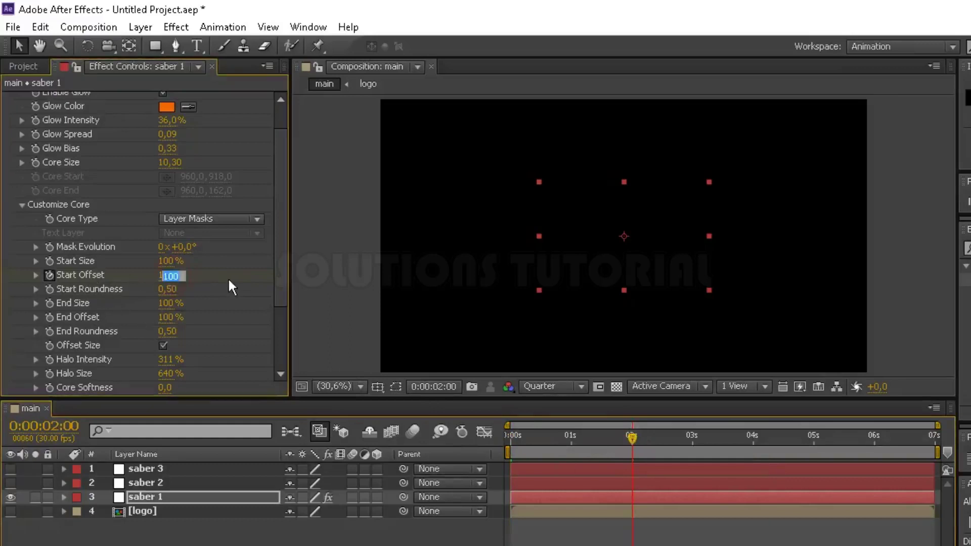
{"action": "type", "text": "0"}
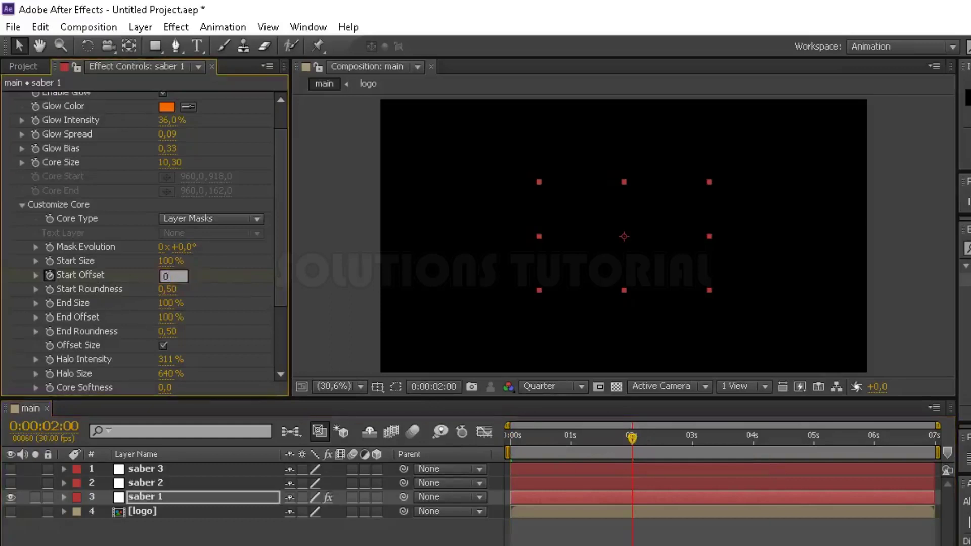
{"action": "key", "text": "Return"}
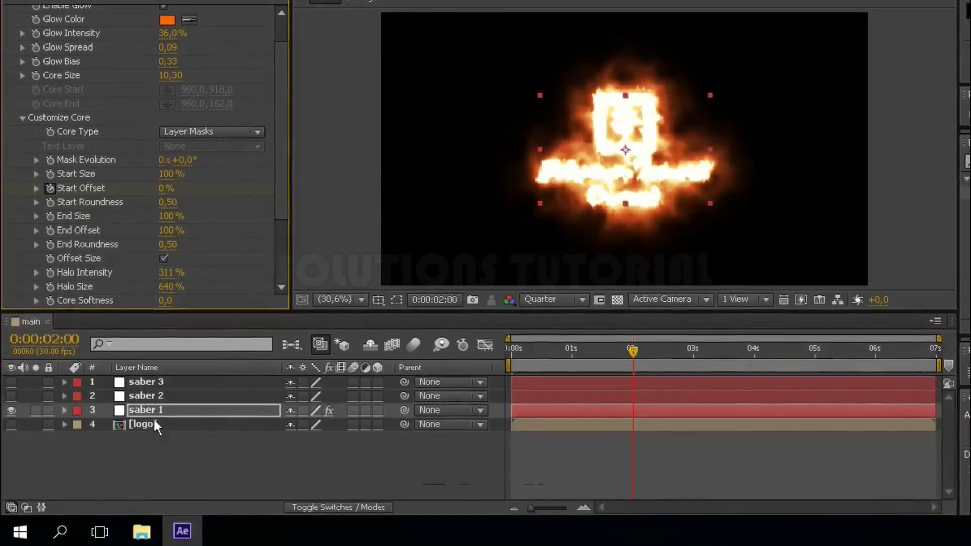
- Reveal the keyframes of saber 1 and apply Easy Ease to the Start Offset keyframe at 2 seconds
{"action": "left_click", "coordinate": [137, 496]}
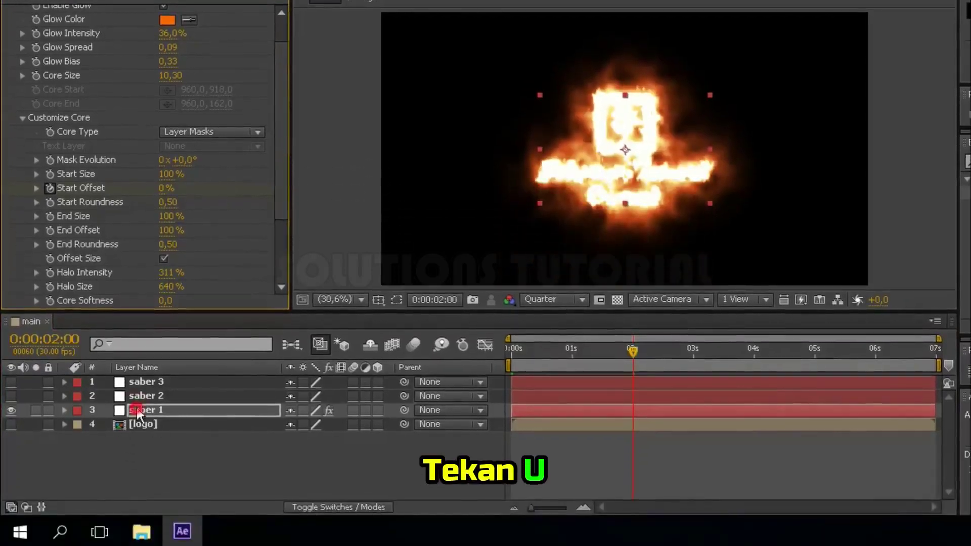
{"action": "key", "text": "u"}
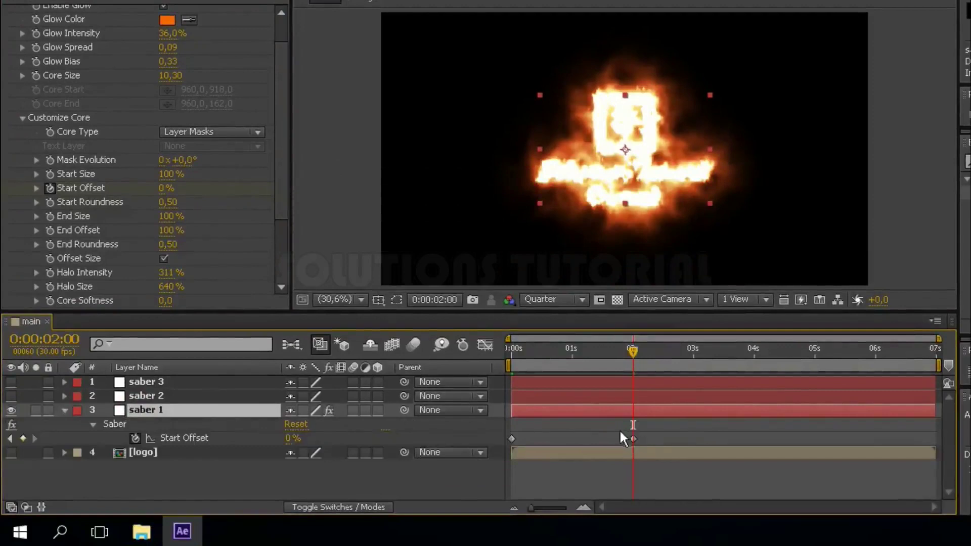
{"action": "left_click_drag", "start_coordinate": [620, 431], "coordinate": [656, 454]}
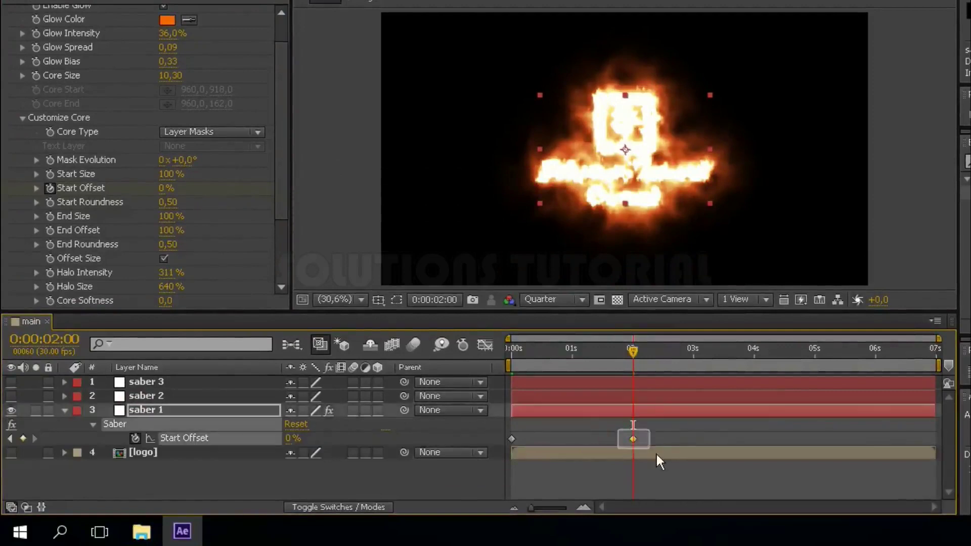
{"action": "right_click", "coordinate": [632, 438]}
{"action": "mouse_move", "coordinate": [670, 429]}
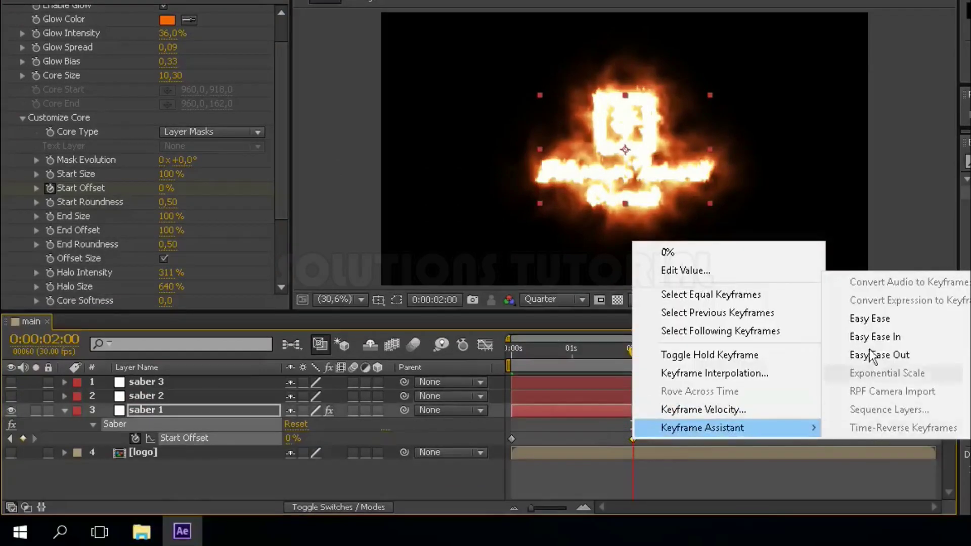
{"action": "left_click", "coordinate": [843, 320]}
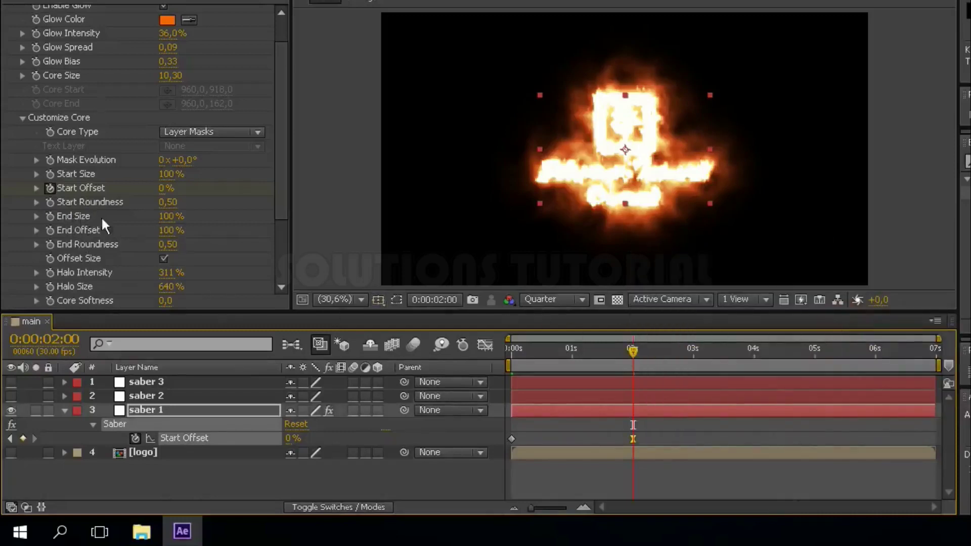
- Set the End Size of saber 1's Saber effect to 0%
{"action": "left_click", "coordinate": [169, 217]}
{"action": "type", "text": "0"}
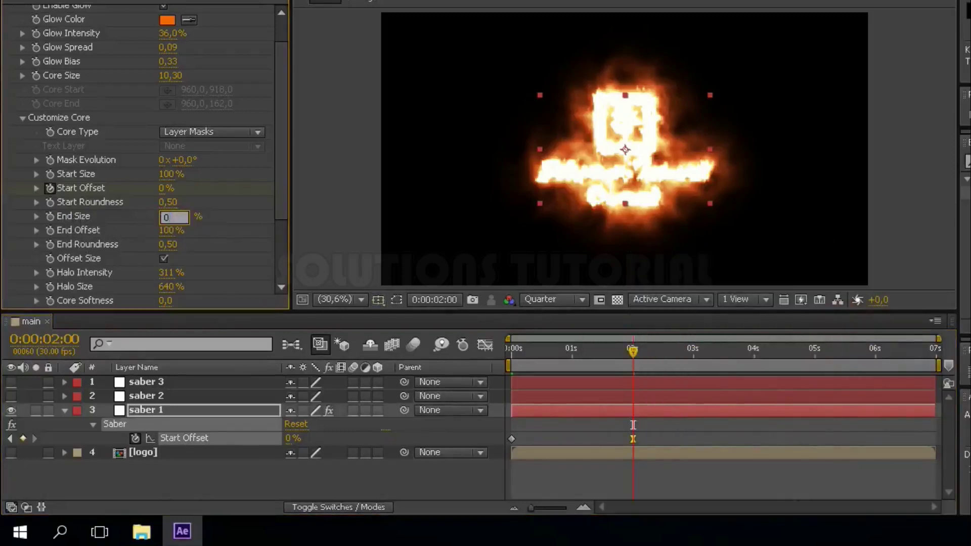
{"action": "key", "text": "Return"}
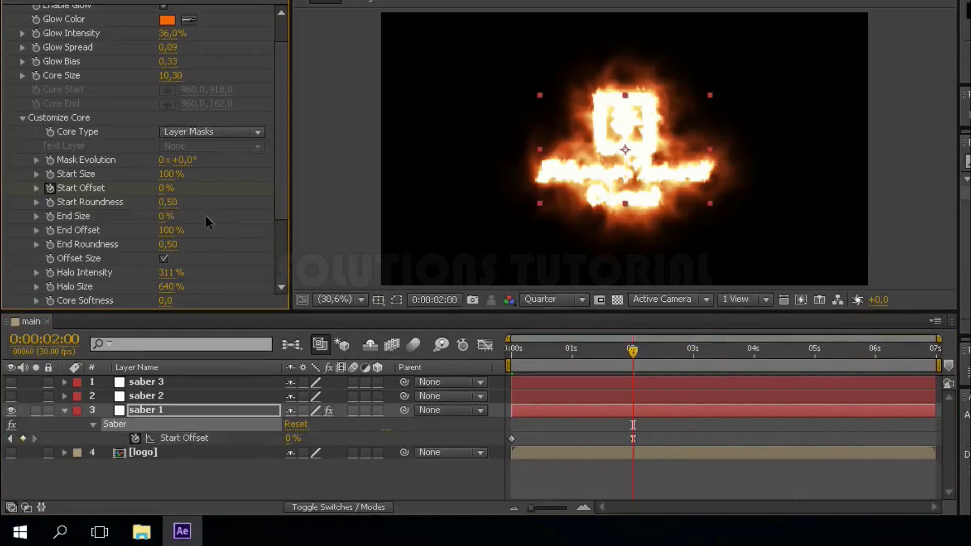
- Keyframe the End Offset of saber 1's Saber effect from 100% at 1 second to 0% at 3 seconds
{"action": "left_click", "coordinate": [571, 357]}
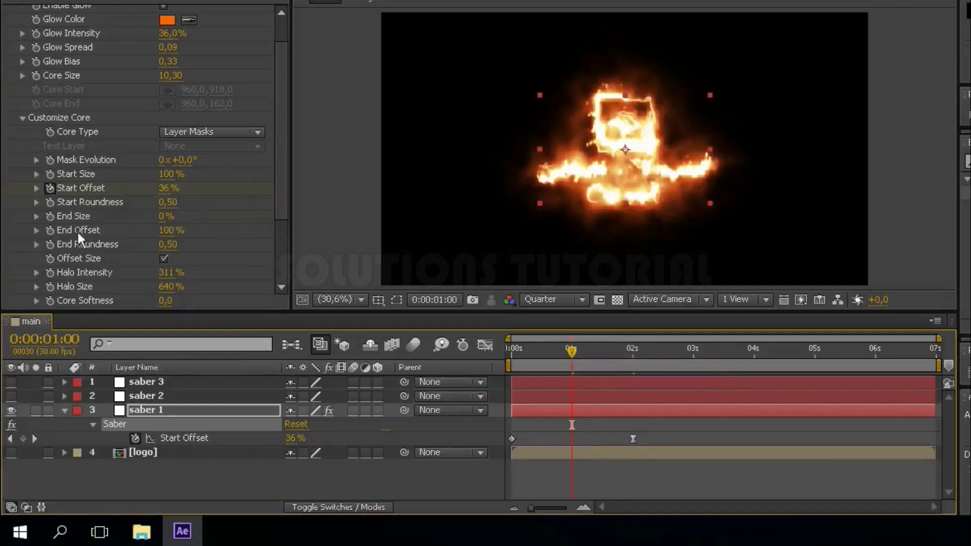
{"action": "left_click", "coordinate": [50, 230]}
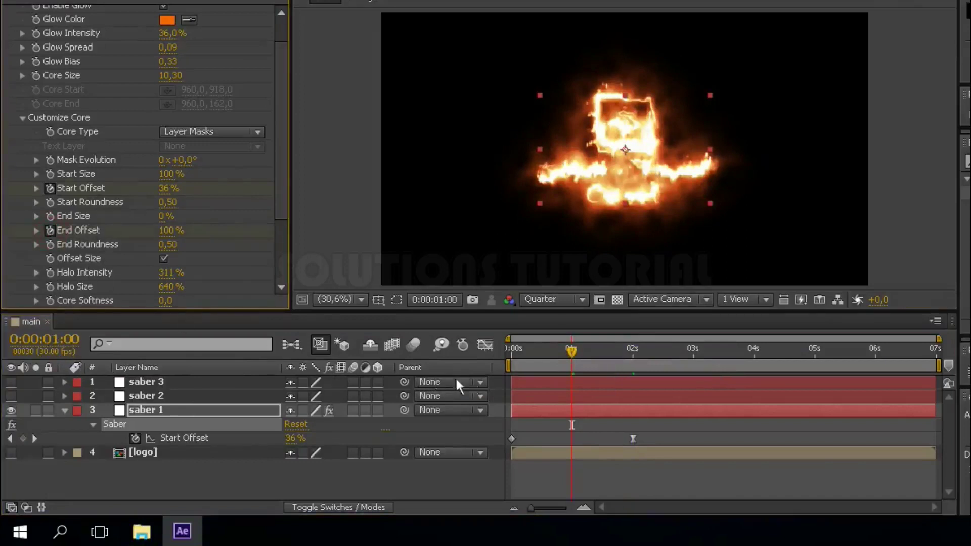
{"action": "left_click", "coordinate": [692, 357]}
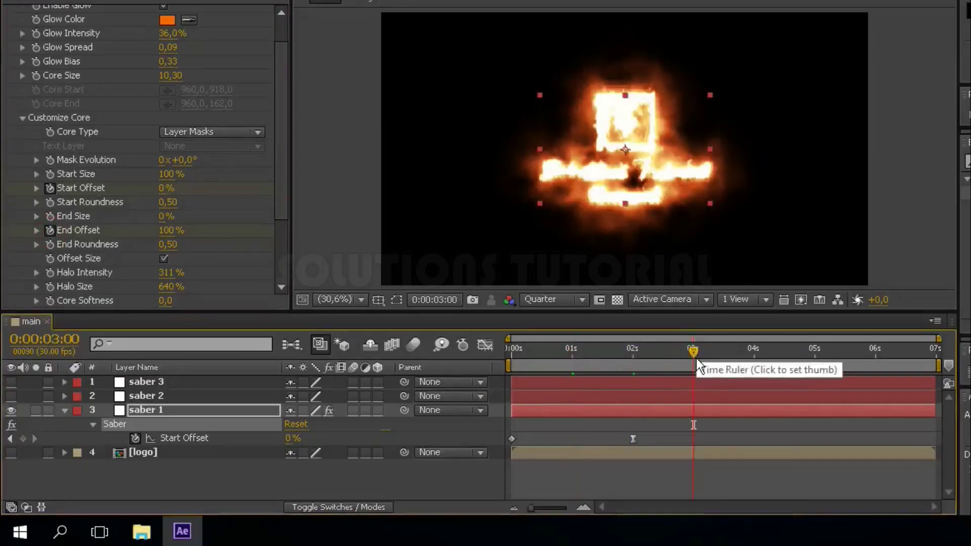
{"action": "left_click", "coordinate": [168, 230]}
{"action": "type", "text": "0"}
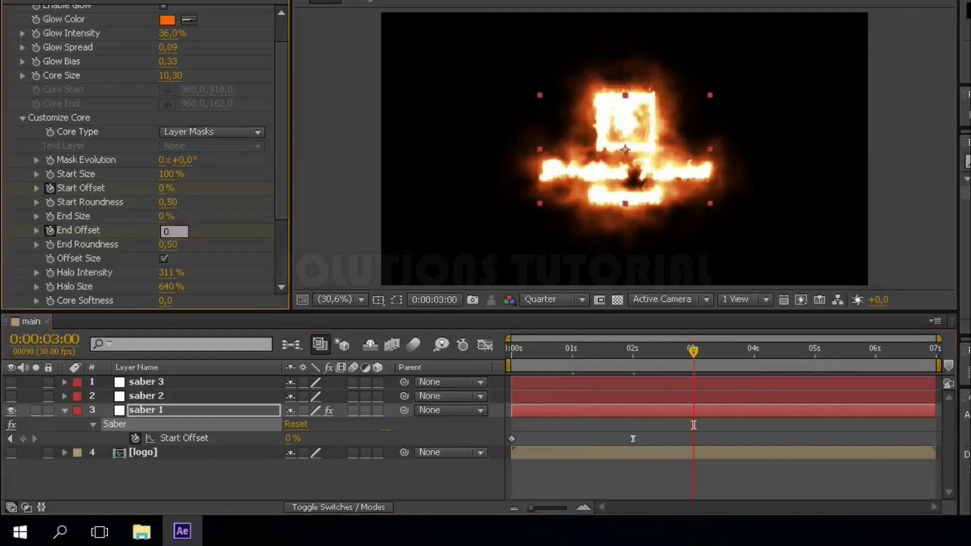
{"action": "key", "text": "Return"}
- Reveal all keyframes of saber 1 and apply Easy Ease to the End Offset keyframe at 3 seconds
{"action": "left_click", "coordinate": [147, 410]}
{"action": "key", "text": "u"}
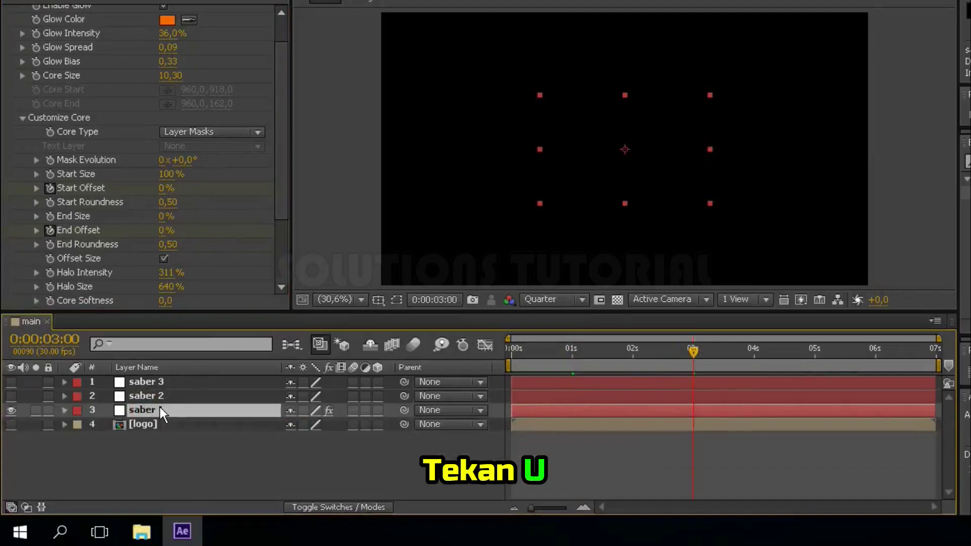
{"action": "key", "text": "u"}
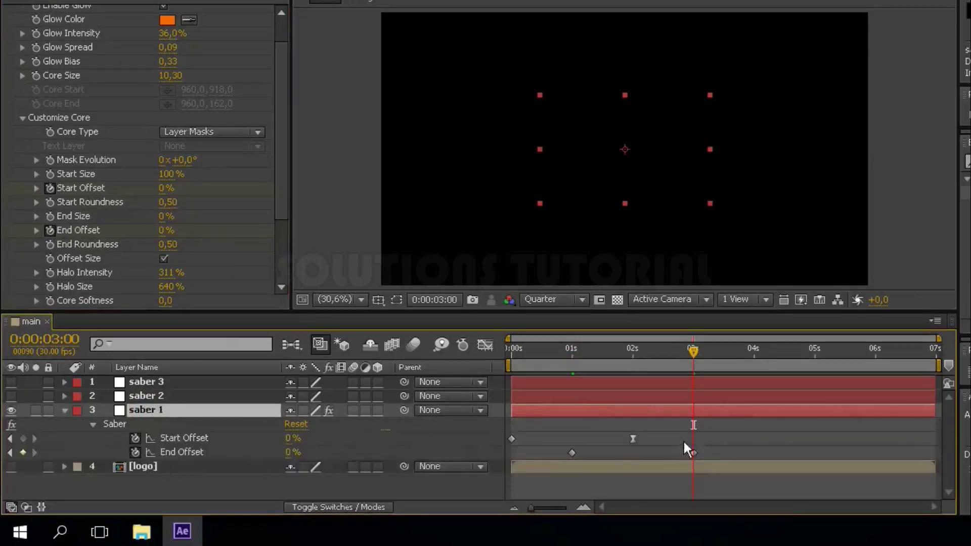
{"action": "left_click", "coordinate": [692, 453]}
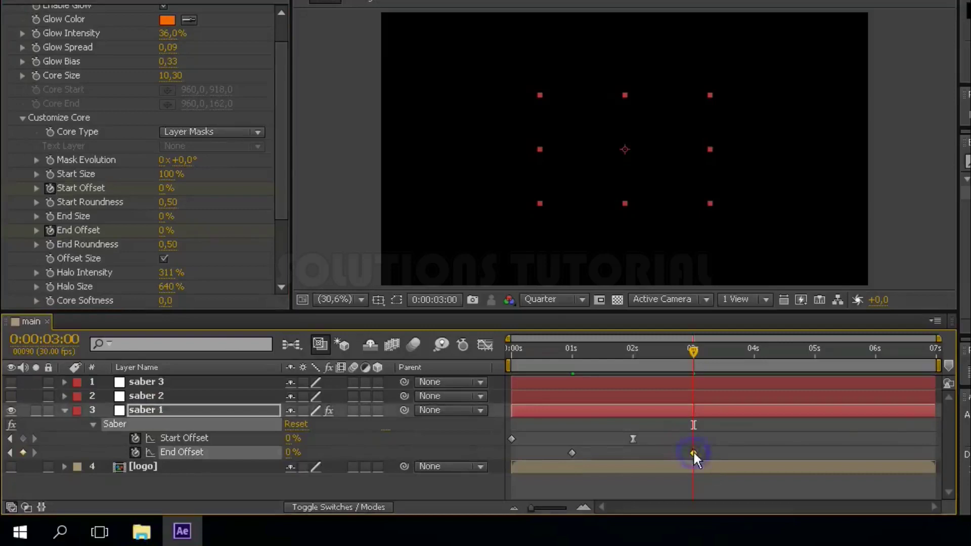
{"action": "right_click", "coordinate": [693, 450]}
{"action": "mouse_move", "coordinate": [714, 439]}
{"action": "left_click", "coordinate": [541, 331]}
- Turn off Offset Size and set the composite settings of saber 1's Saber effect to Transparent
{"action": "left_click", "coordinate": [161, 258]}
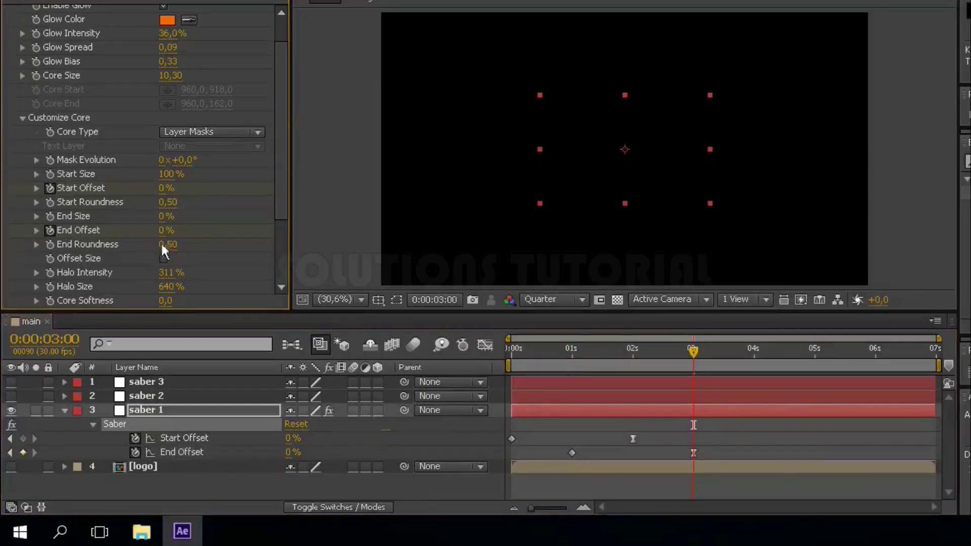
{"action": "left_click_drag", "start_coordinate": [280, 143], "coordinate": [280, 213]}
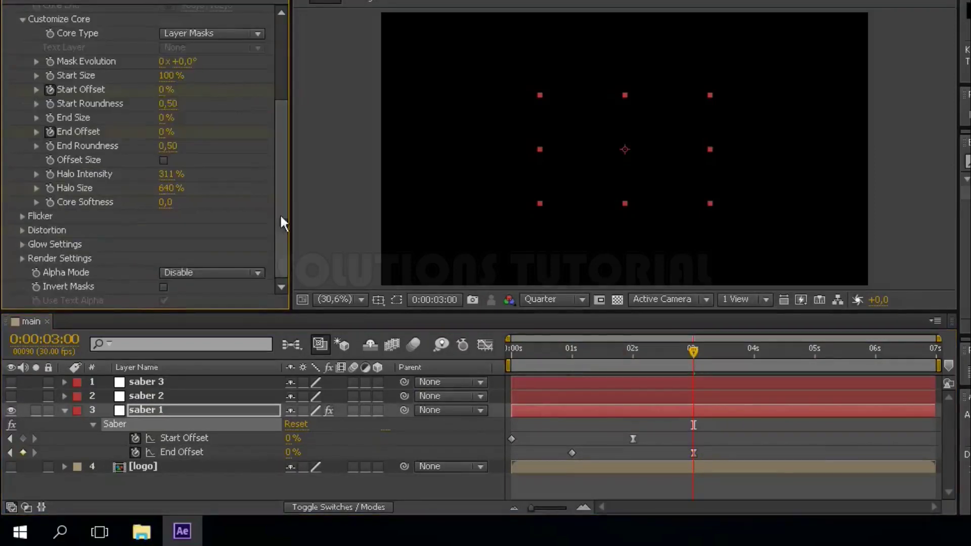
{"action": "left_click", "coordinate": [22, 259]}
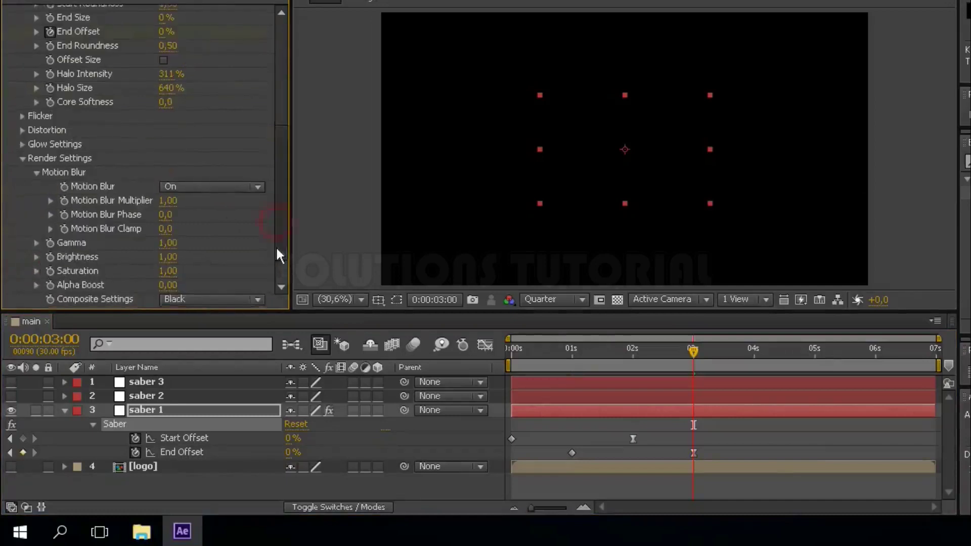
{"action": "left_click_drag", "start_coordinate": [275, 246], "coordinate": [275, 262]}
{"action": "left_click", "coordinate": [191, 258]}
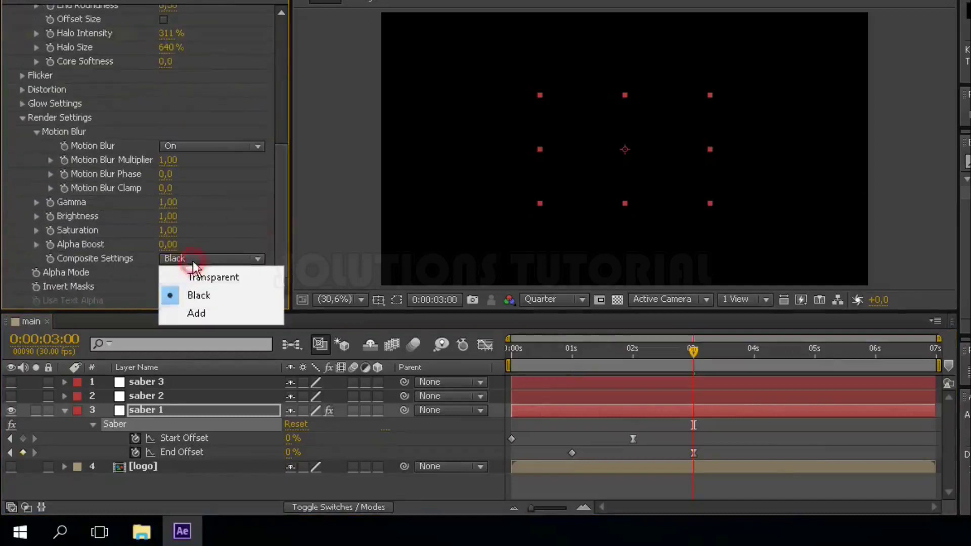
{"action": "left_click", "coordinate": [253, 278]}
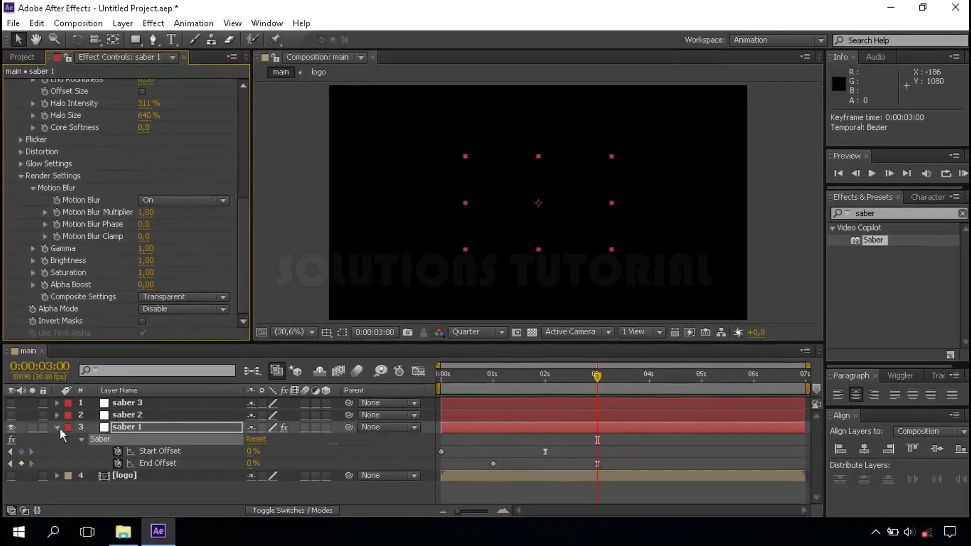
- Collapse the saber 1 layer, make saber 2 visible and apply the Video Copilot Saber effect to saber 2
{"action": "left_click", "coordinate": [57, 427]}
{"action": "left_click", "coordinate": [137, 416]}
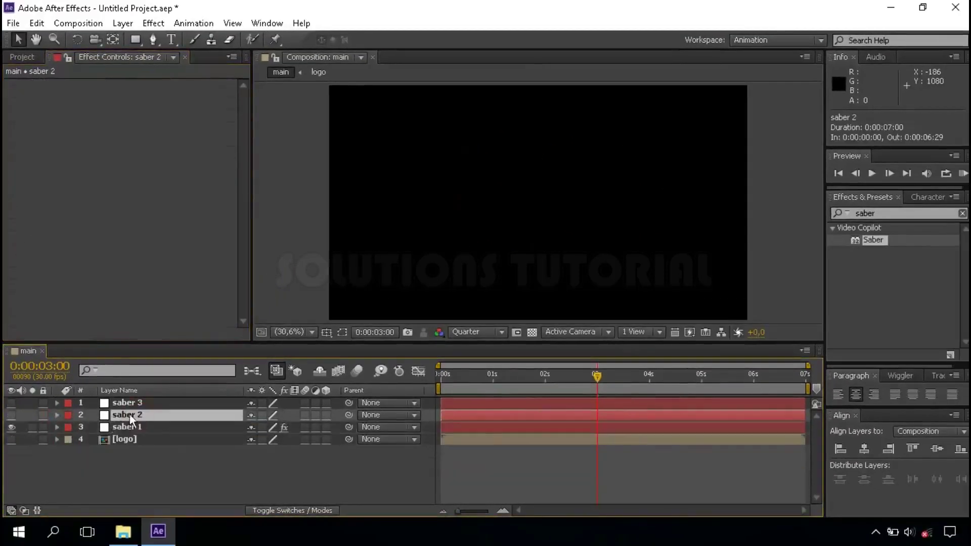
{"action": "left_click", "coordinate": [12, 414]}
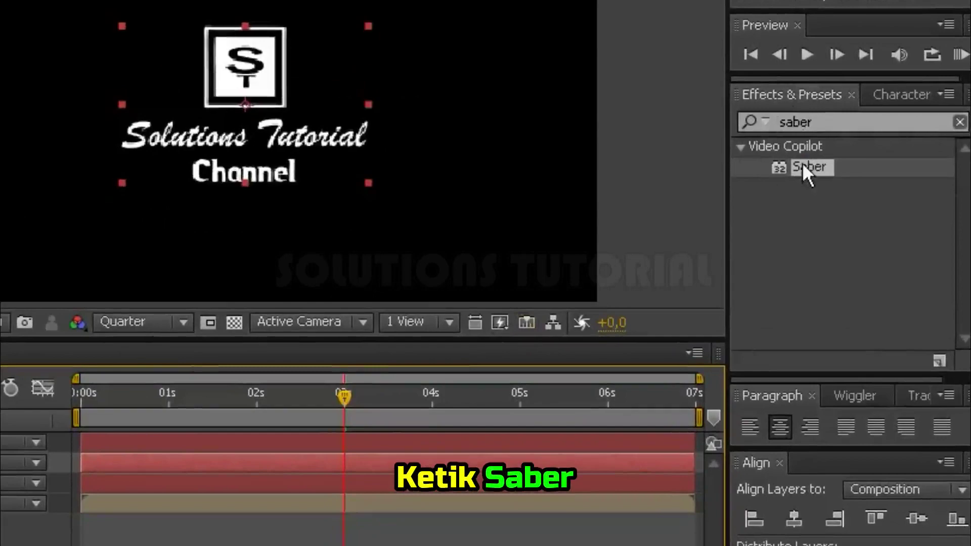
{"action": "left_click_drag", "start_coordinate": [803, 165], "coordinate": [125, 413]}
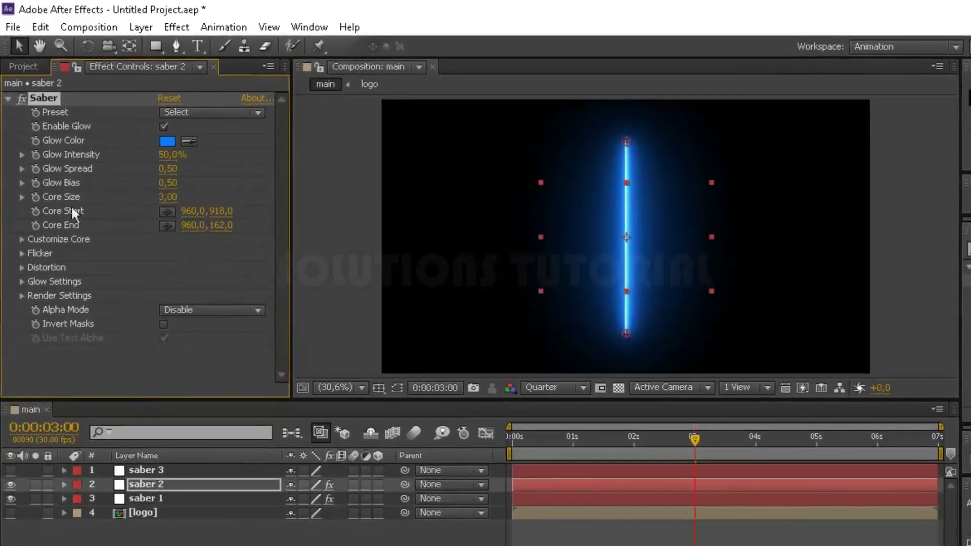
- Set the Saber preset on saber 2 to Fire and its glow intensity to 11%
{"action": "left_click", "coordinate": [202, 119]}
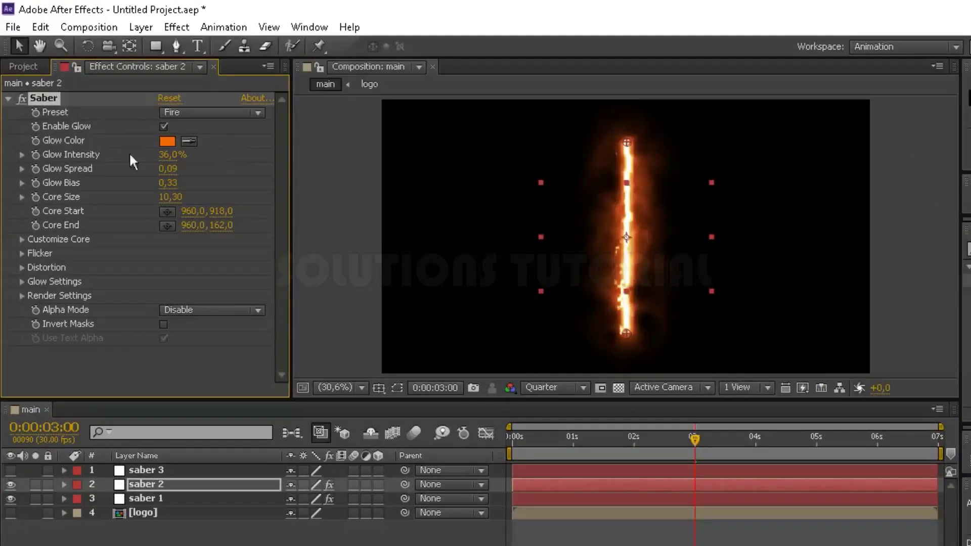
{"action": "left_click", "coordinate": [172, 154]}
{"action": "type", "text": "1"}
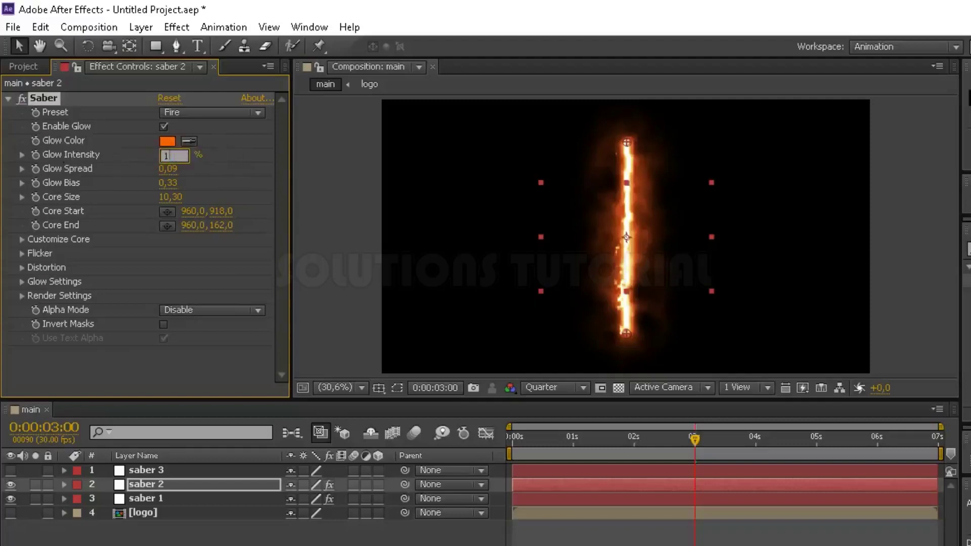
{"action": "type", "text": "1"}
{"action": "key", "text": "Return"}
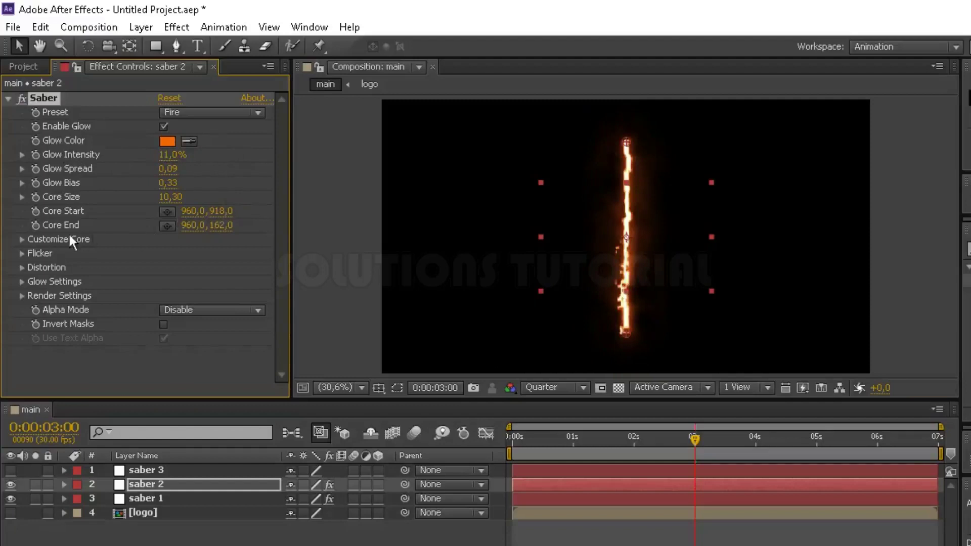
- Set the core type of saber 2's Saber effect to Layer Masks
{"action": "left_click", "coordinate": [22, 239]}
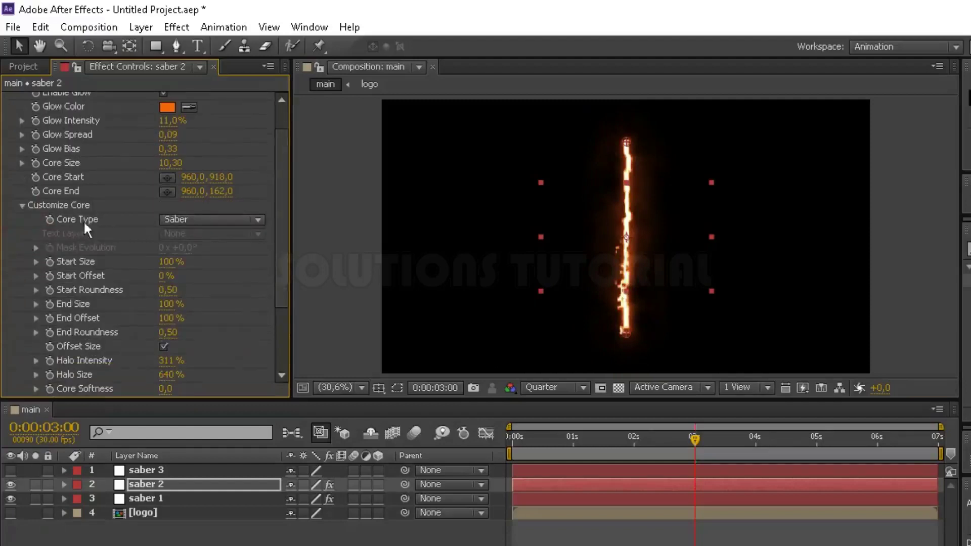
{"action": "left_click", "coordinate": [228, 219]}
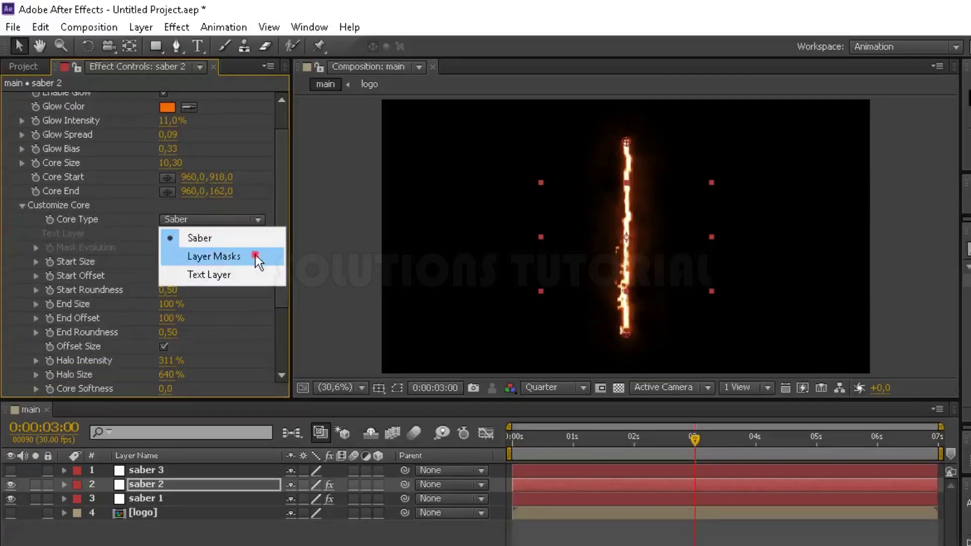
{"action": "left_click", "coordinate": [257, 259]}
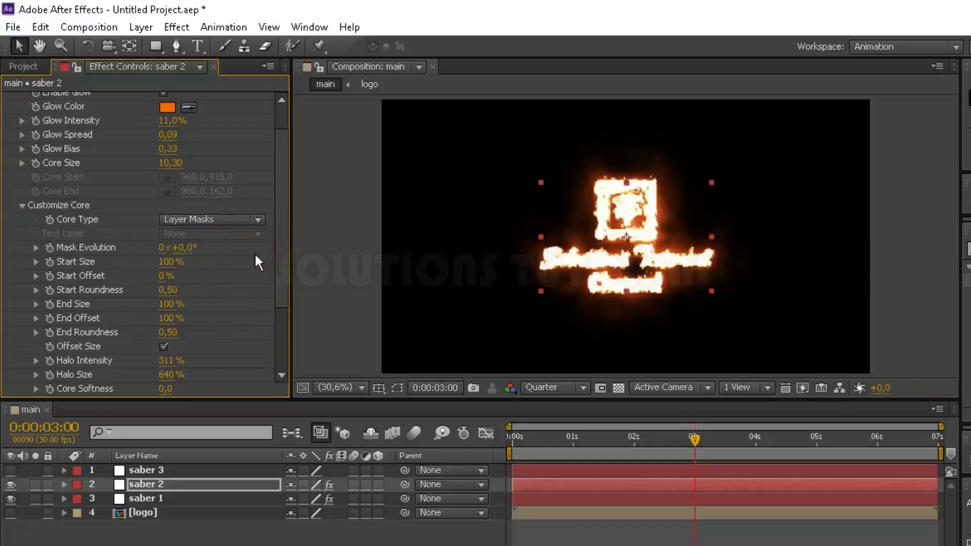
- Start keyframing Start Offset on saber 2 at 4 seconds with a value of 100%
{"action": "left_click", "coordinate": [755, 440]}
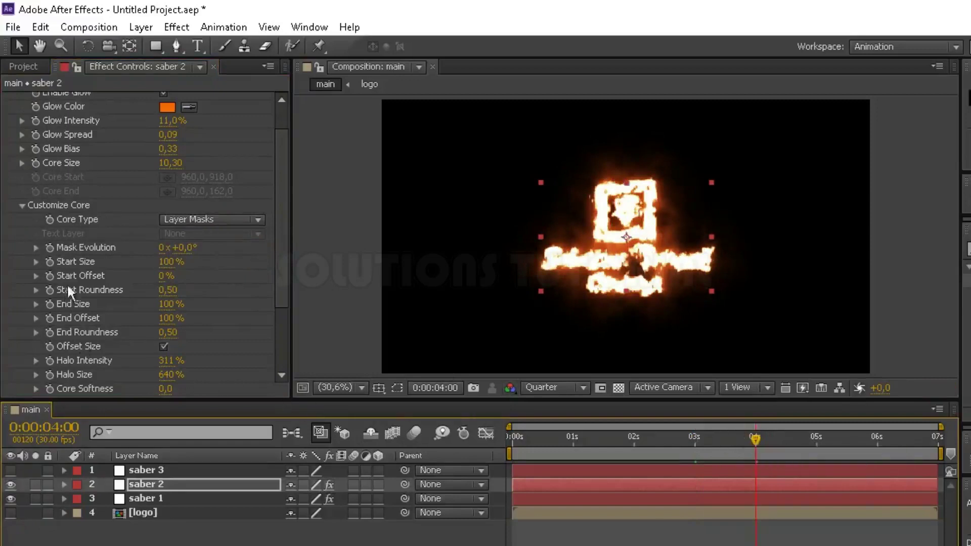
{"action": "left_click", "coordinate": [50, 276]}
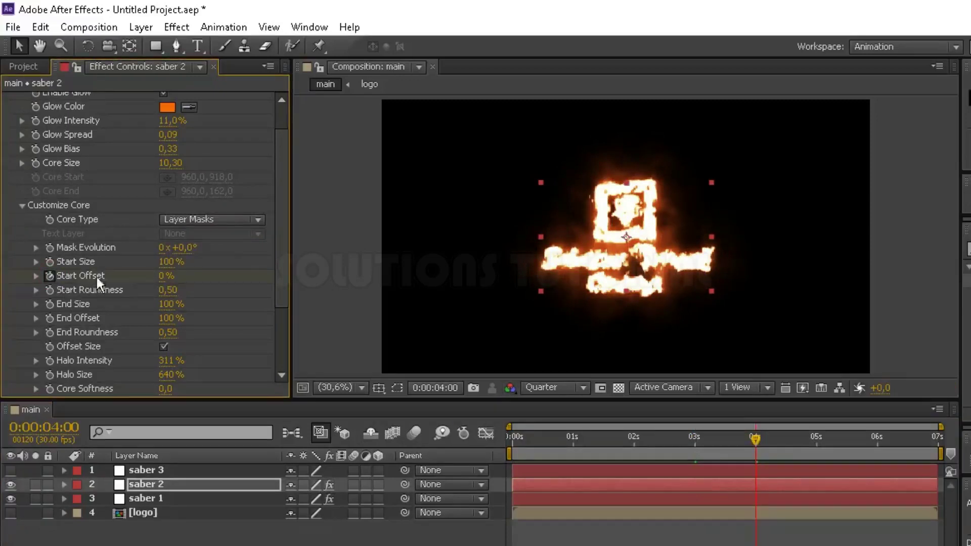
{"action": "left_click", "coordinate": [163, 276]}
{"action": "type", "text": "10"}
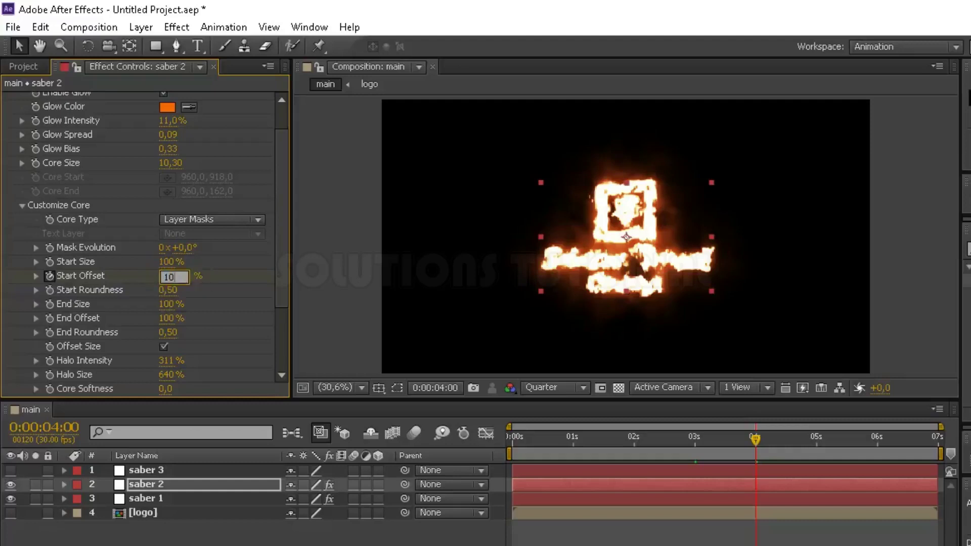
{"action": "type", "text": "0"}
{"action": "key", "text": "Return"}
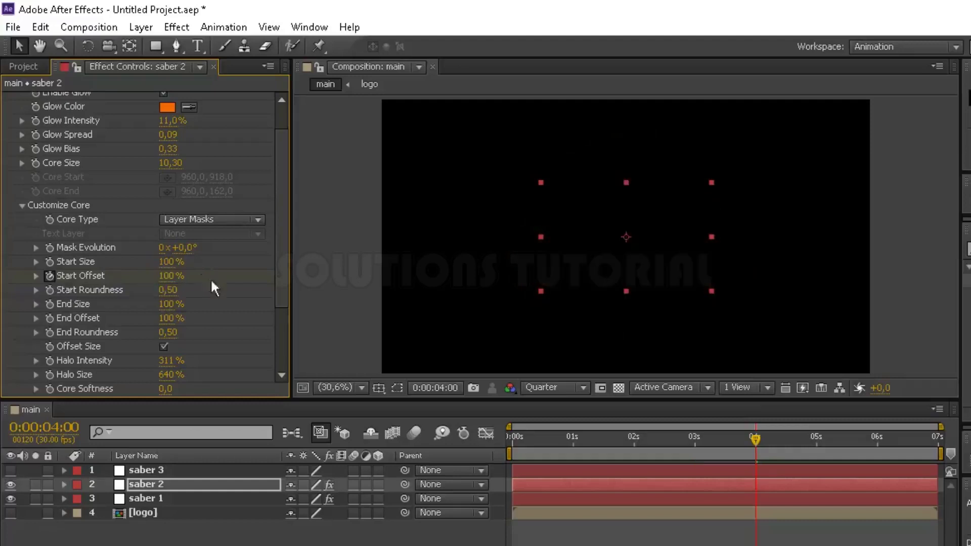
- Add a Start Offset keyframe of 0% on saber 2 at 6 seconds
{"action": "left_click", "coordinate": [879, 447]}
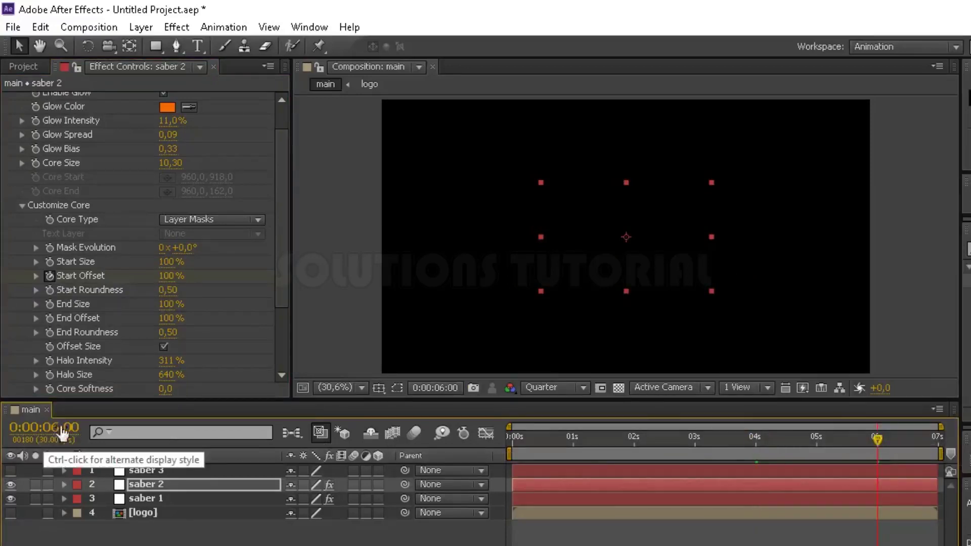
{"action": "left_click", "coordinate": [170, 276]}
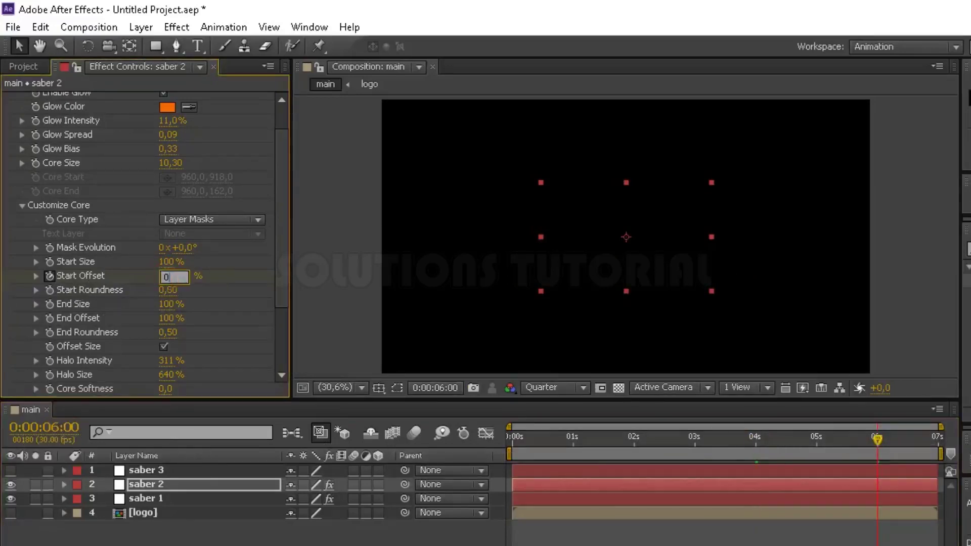
{"action": "type", "text": "0"}
{"action": "key", "text": "Return"}
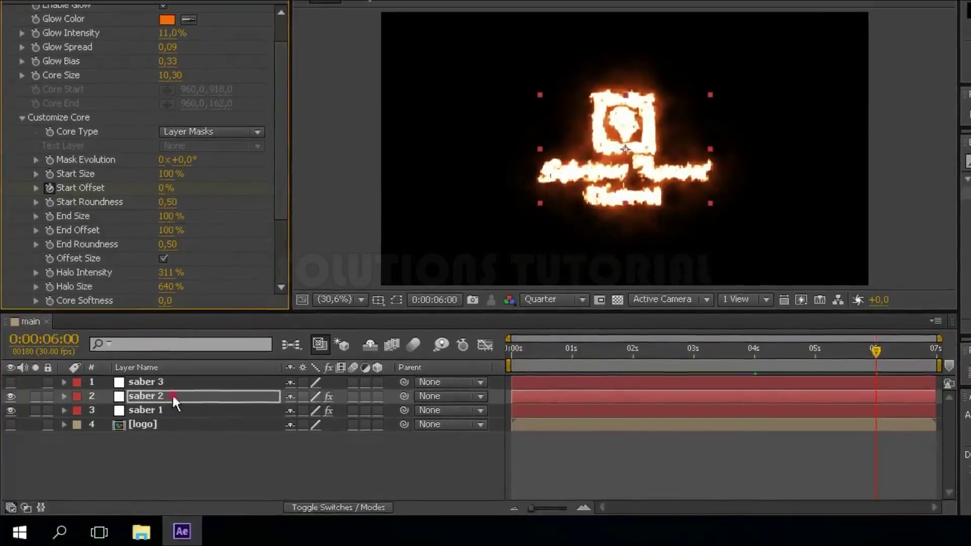
- Reveal the keyframes of saber 2 and apply Easy Ease to its Start Offset keyframe at 6 seconds
{"action": "left_click", "coordinate": [196, 485]}
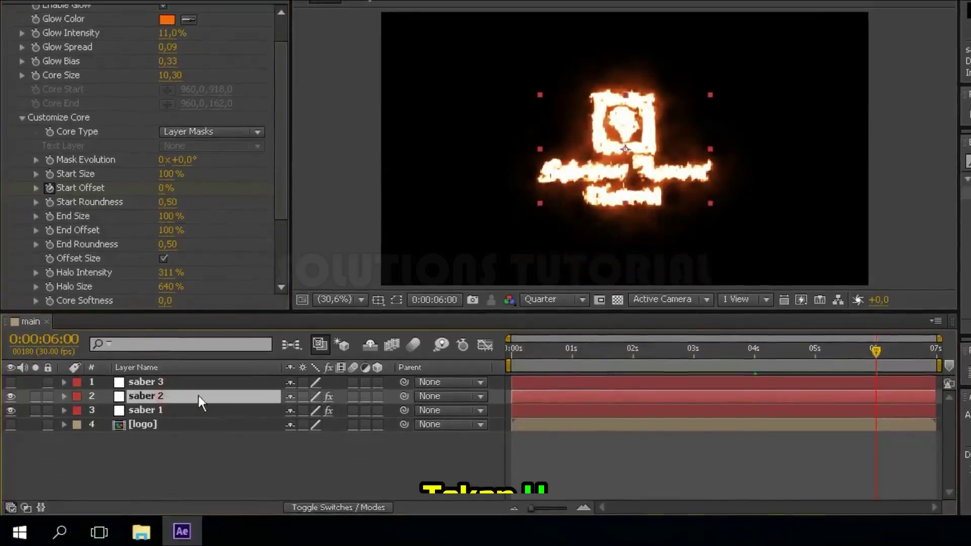
{"action": "key", "text": "u"}
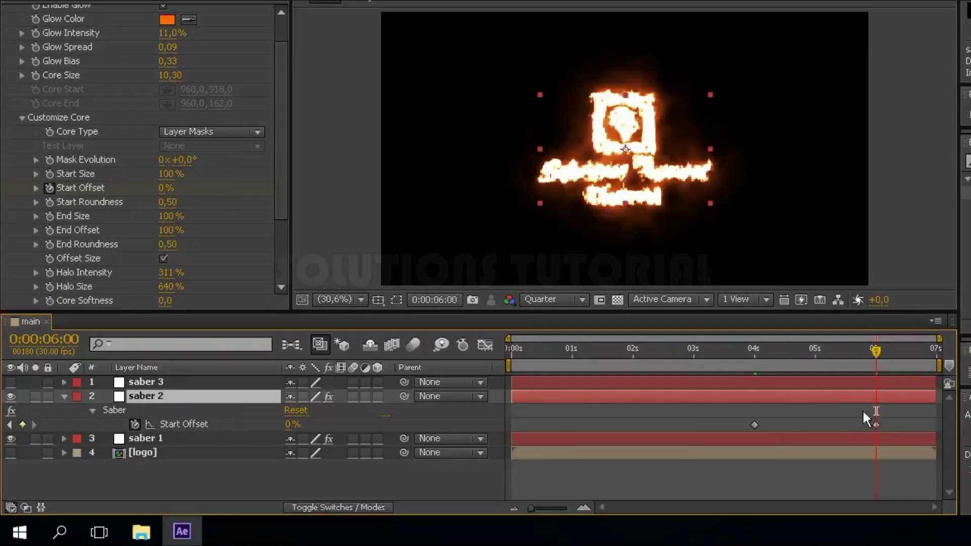
{"action": "left_click", "coordinate": [876, 425]}
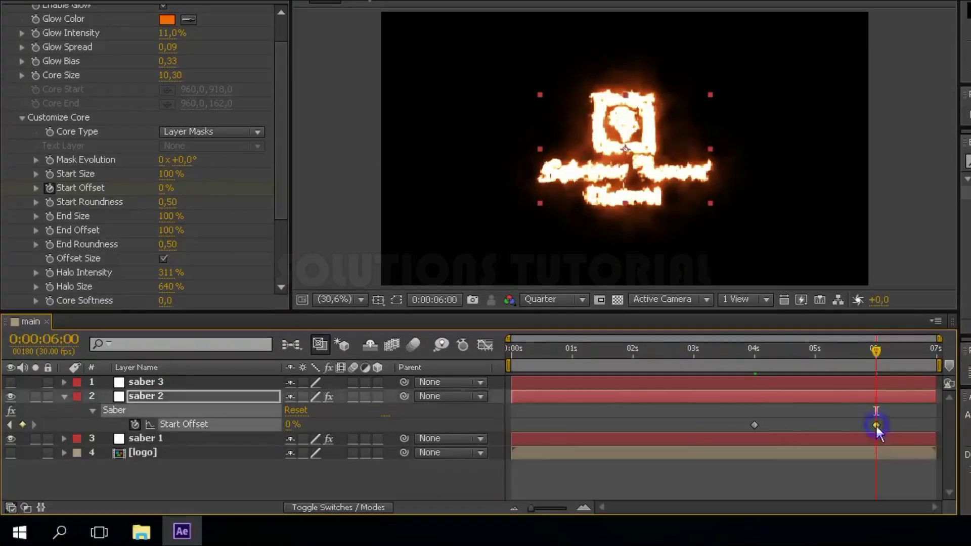
{"action": "right_click", "coordinate": [875, 424]}
{"action": "mouse_move", "coordinate": [905, 414]}
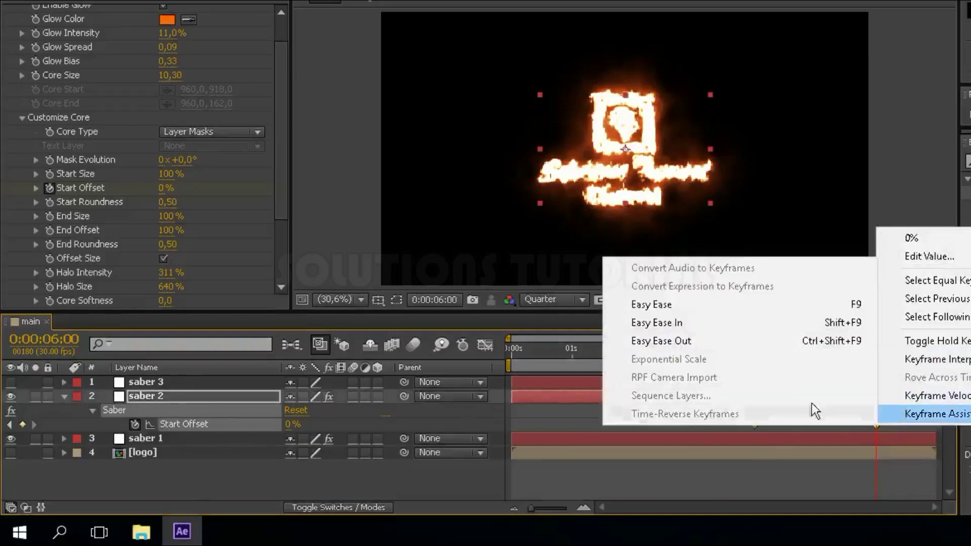
{"action": "left_click", "coordinate": [685, 305]}
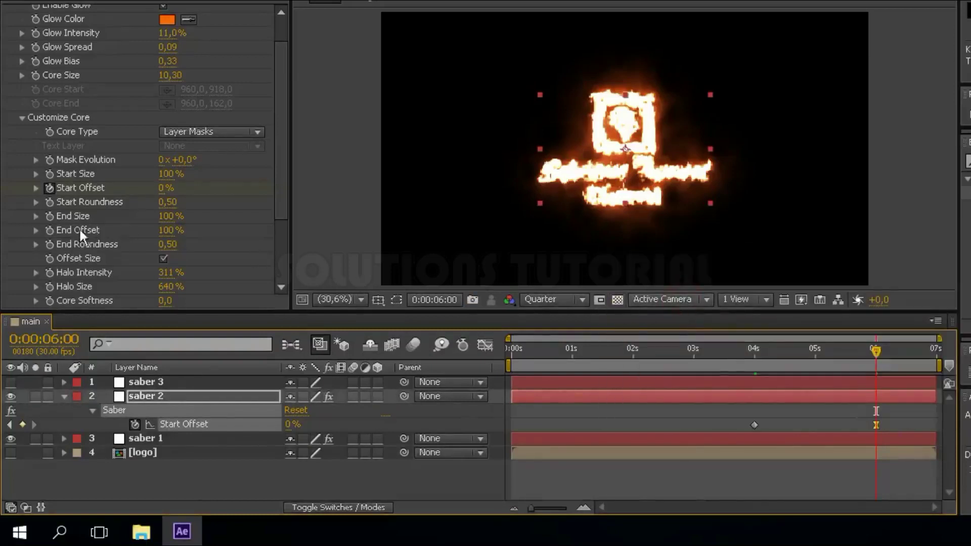
- Set the End Size of saber 2's Saber core to 0%
{"action": "left_click", "coordinate": [166, 216]}
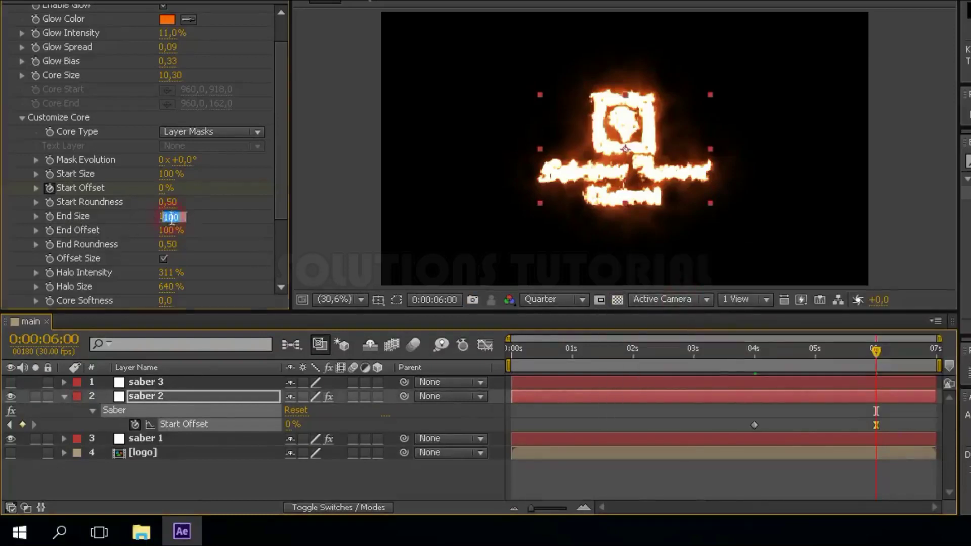
{"action": "type", "text": "0"}
{"action": "key", "text": "Return"}
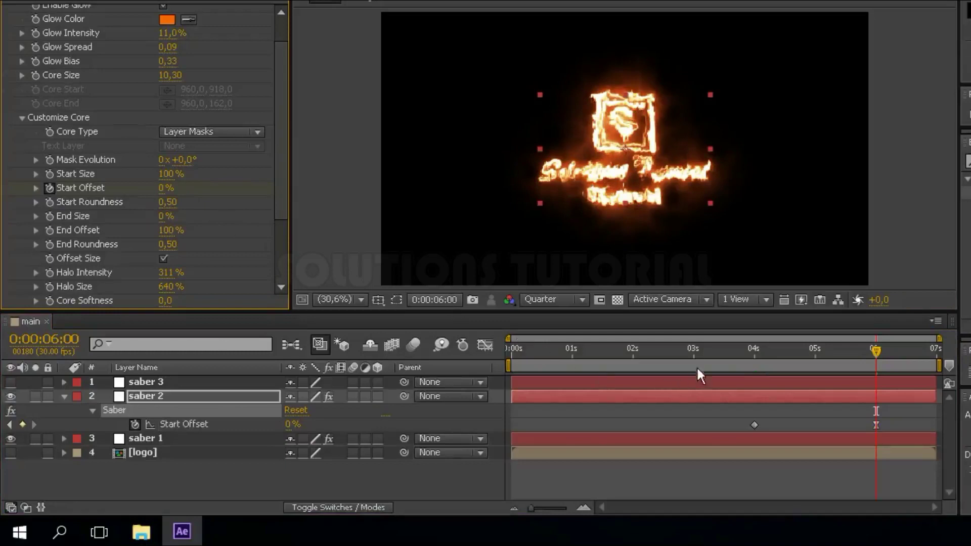
- Keyframe End Offset on saber 2 at 100% at 4 seconds and 0% at 0:00:06:29
{"action": "left_click", "coordinate": [753, 354]}
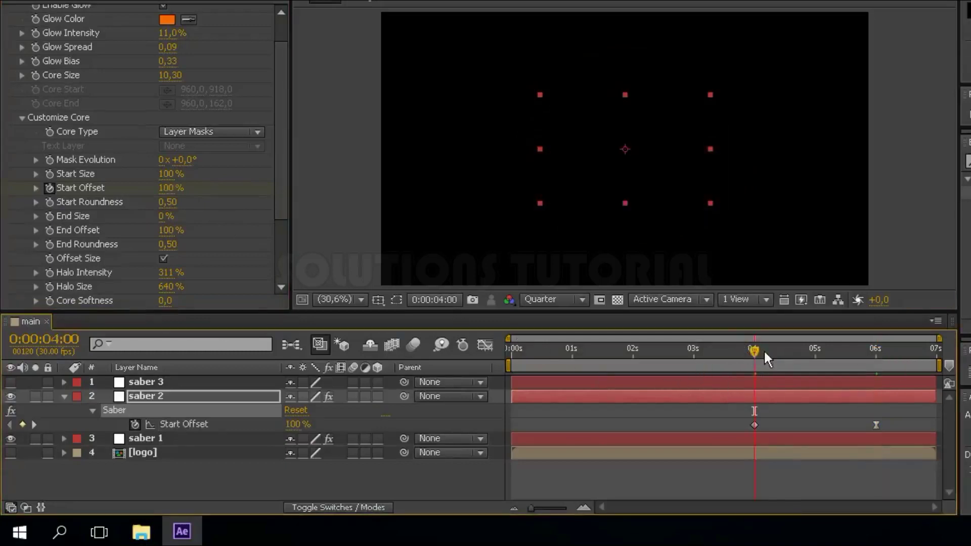
{"action": "left_click", "coordinate": [51, 230]}
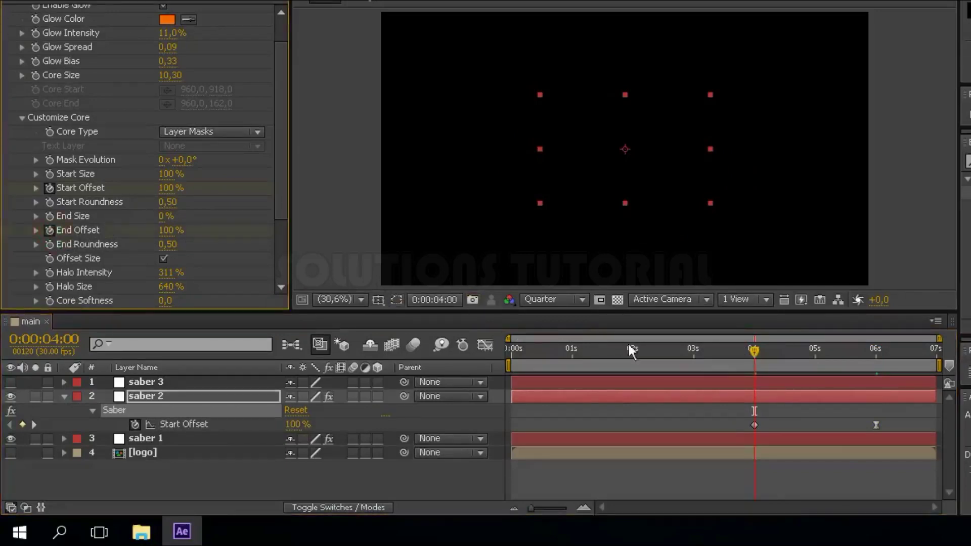
{"action": "left_click", "coordinate": [935, 347]}
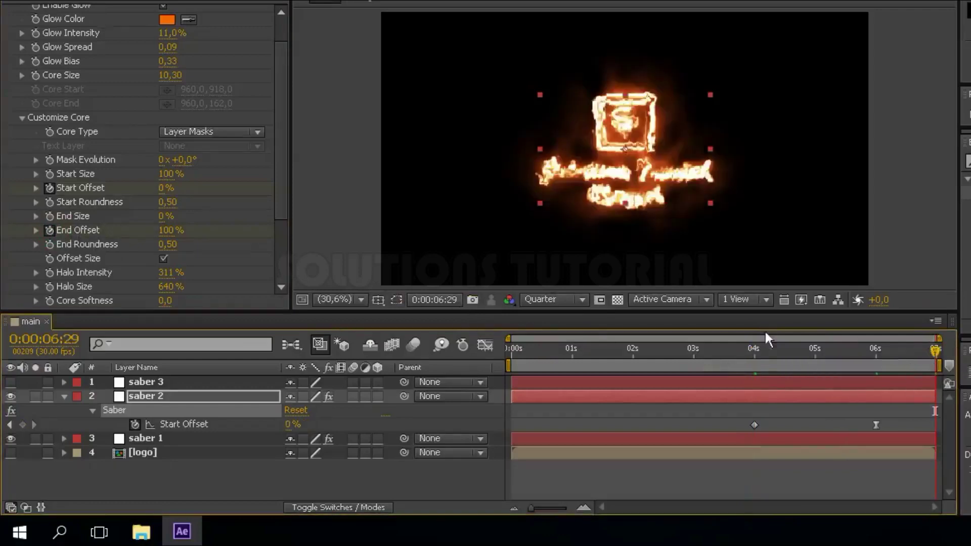
{"action": "left_click", "coordinate": [170, 230]}
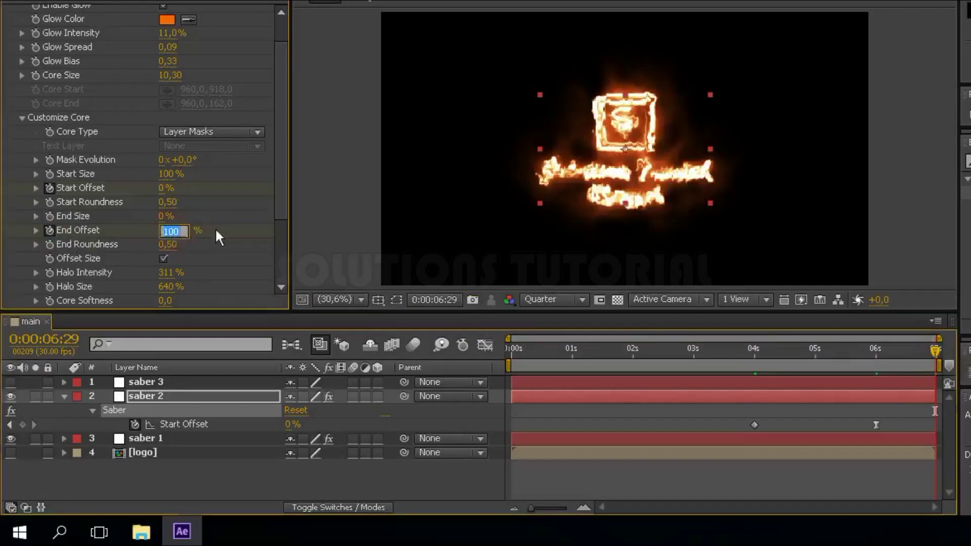
{"action": "type", "text": "0"}
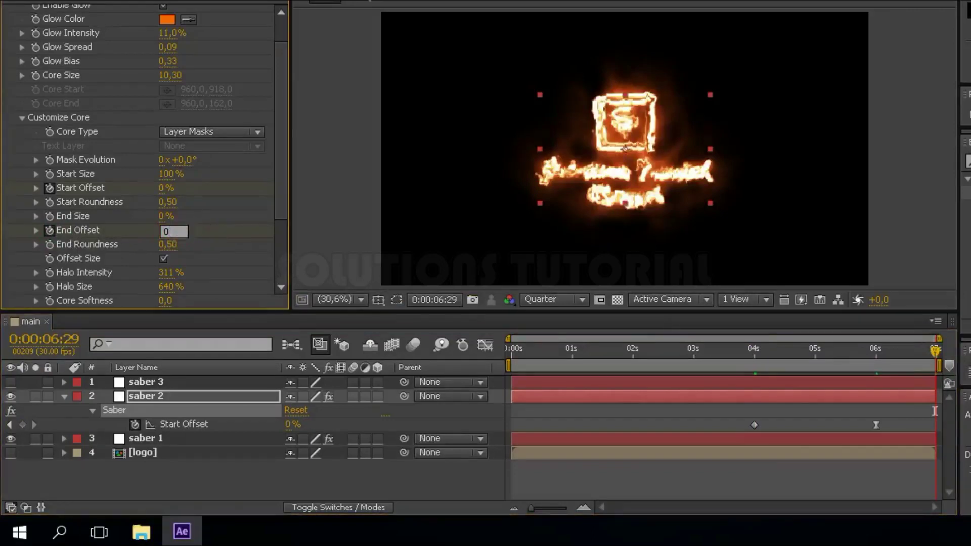
{"action": "key", "text": "Return"}
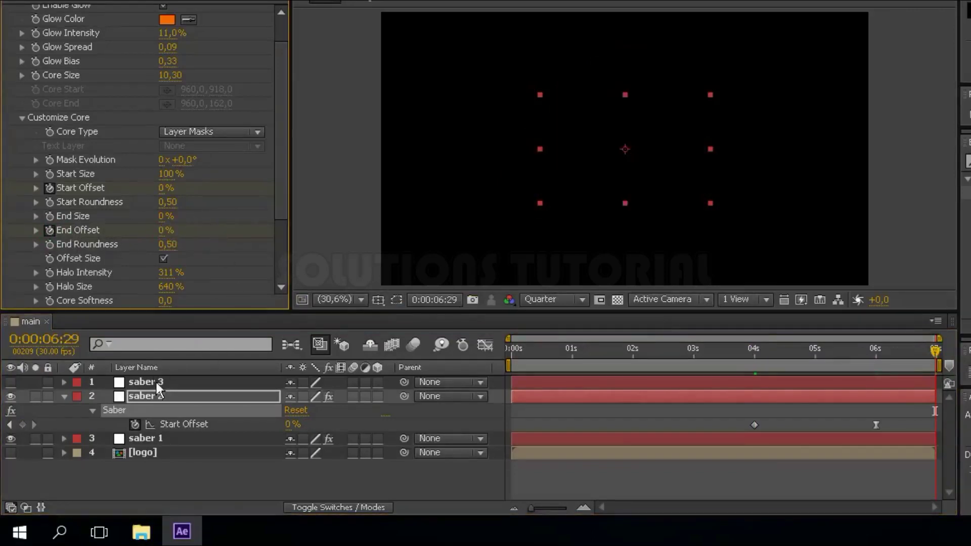
- Reveal all keyframes of saber 2 and apply Easy Ease to the End Offset keyframe at 0:00:06:29
{"action": "left_click", "coordinate": [157, 391]}
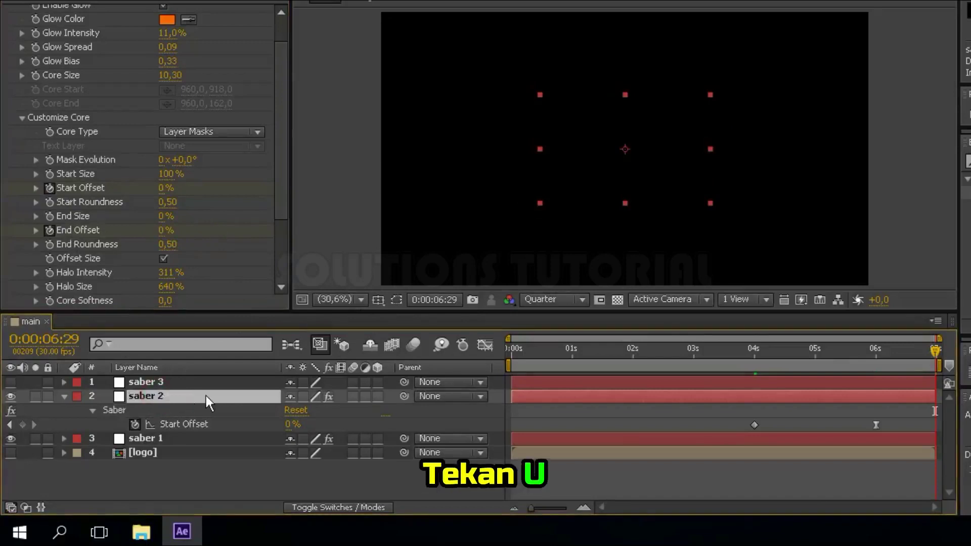
{"action": "key", "text": "u"}
{"action": "key", "text": "u"}
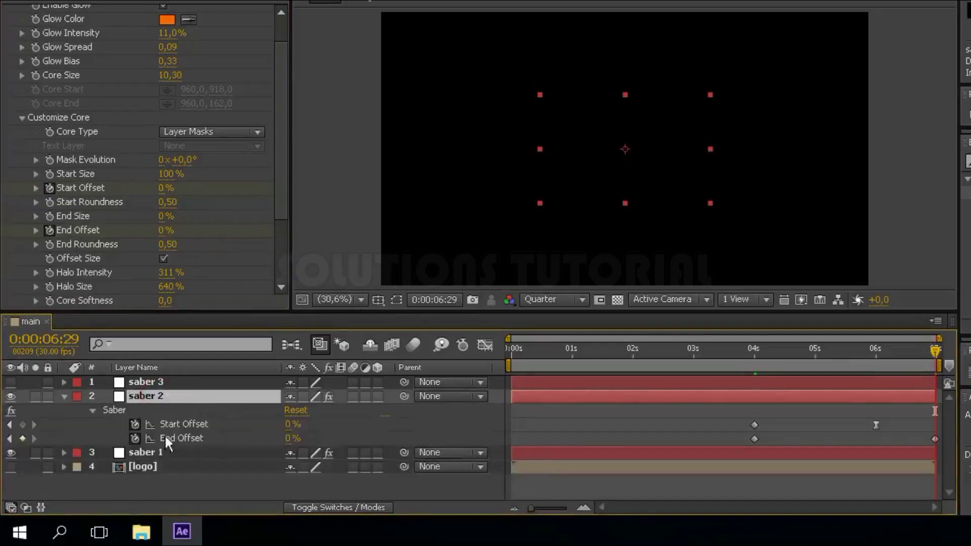
{"action": "left_click", "coordinate": [925, 429]}
{"action": "right_click", "coordinate": [933, 438]}
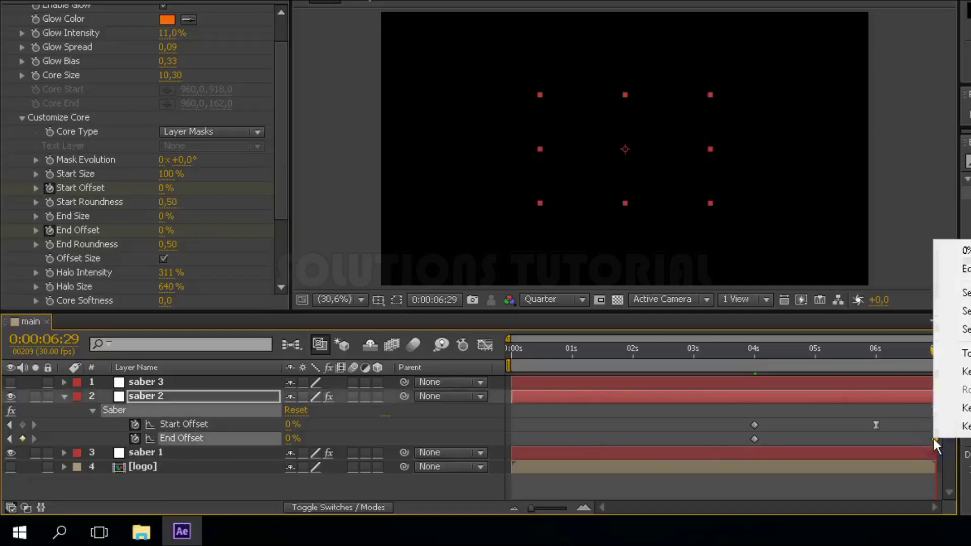
{"action": "mouse_move", "coordinate": [921, 433]}
{"action": "left_click", "coordinate": [734, 320]}
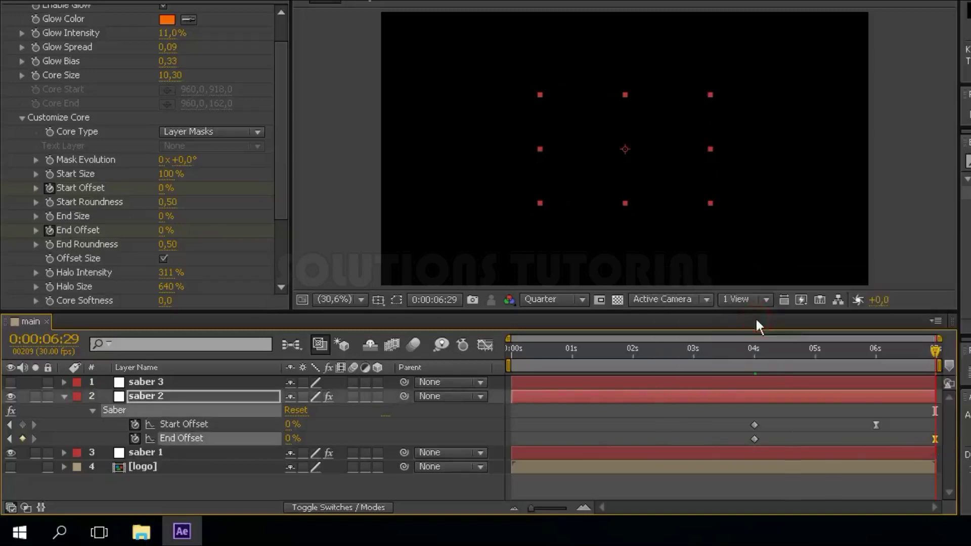
- Keyframe Core Size on saber 2 from its existing value at 6 seconds to 0 at 0:00:06:29
{"action": "left_click", "coordinate": [875, 356]}
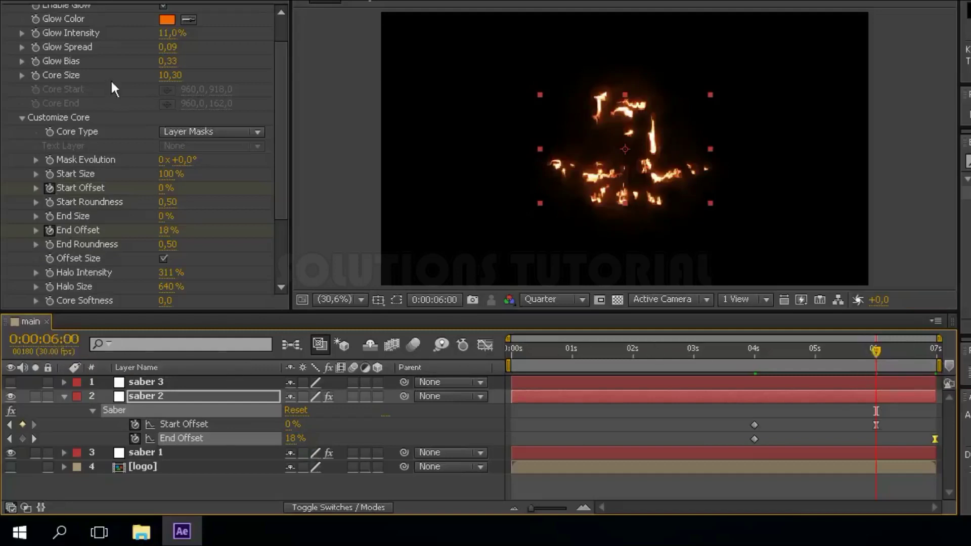
{"action": "left_click", "coordinate": [35, 74]}
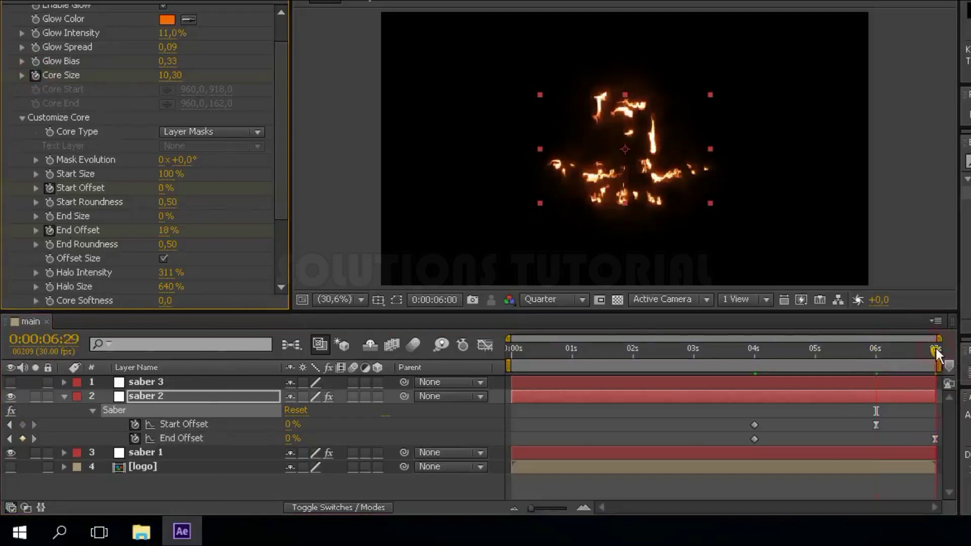
{"action": "left_click", "coordinate": [935, 348]}
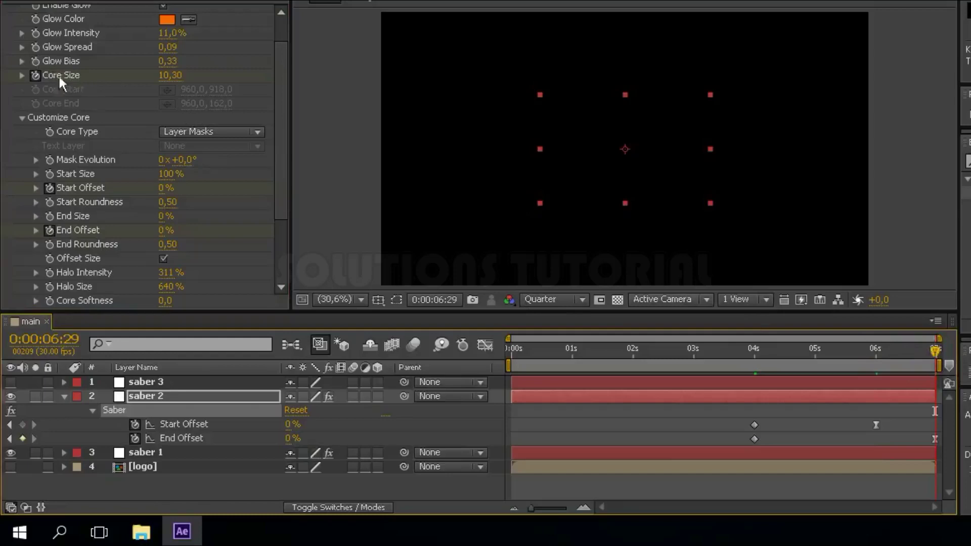
{"action": "left_click", "coordinate": [172, 75]}
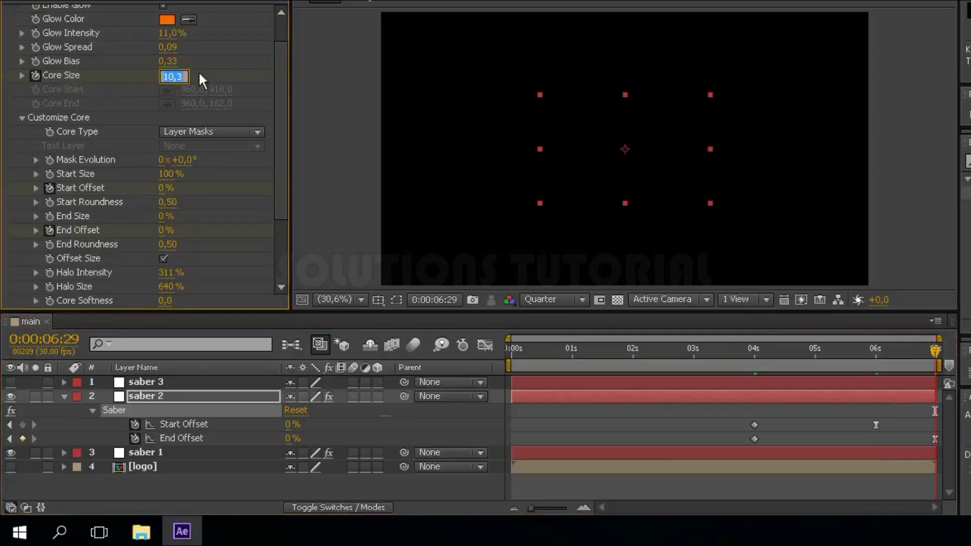
{"action": "type", "text": "0"}
{"action": "key", "text": "Return"}
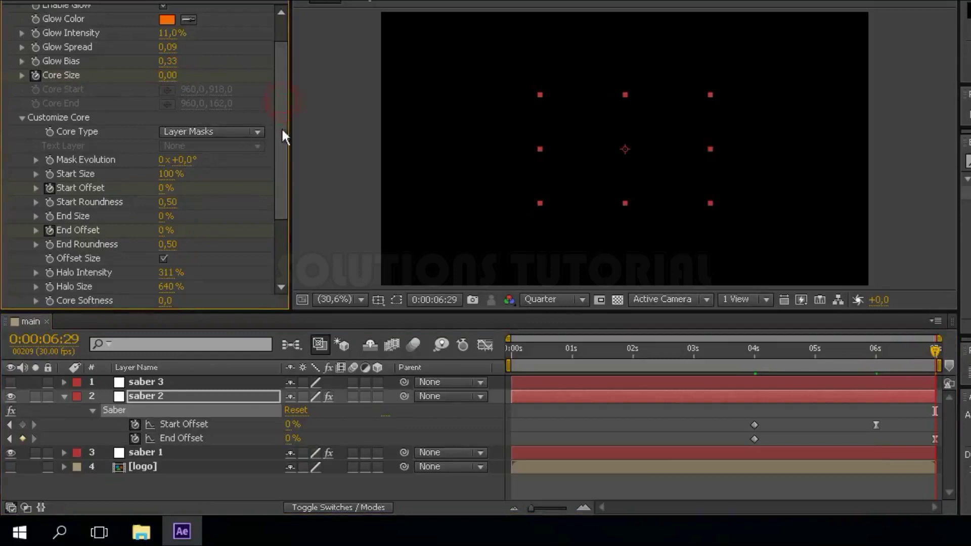
- Set the Composite Settings of saber 2's Saber effect to Transparent and collapse the layer's properties
{"action": "left_click_drag", "start_coordinate": [281, 127], "coordinate": [278, 190]}
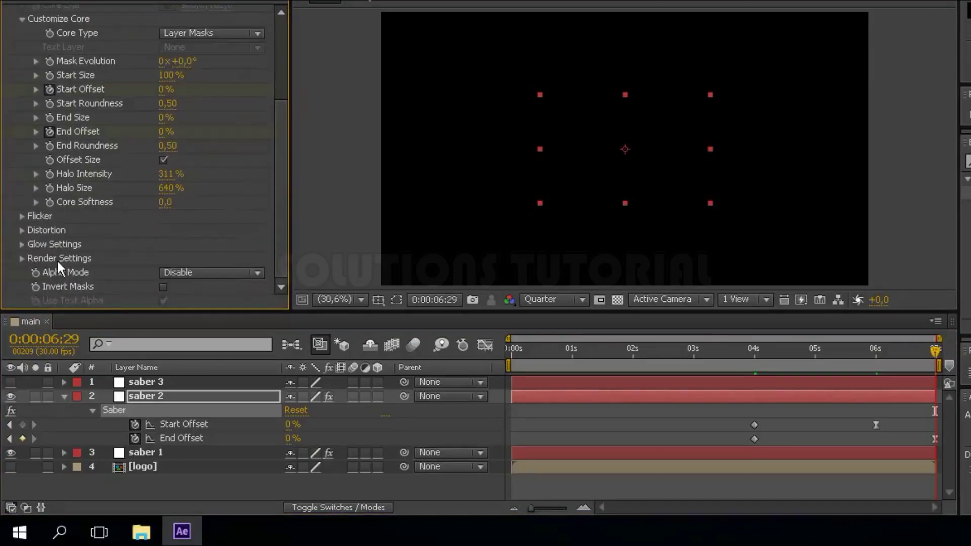
{"action": "left_click", "coordinate": [23, 259]}
{"action": "scroll", "coordinate": [23, 259], "scroll_direction": "down", "scroll_amount": 3}
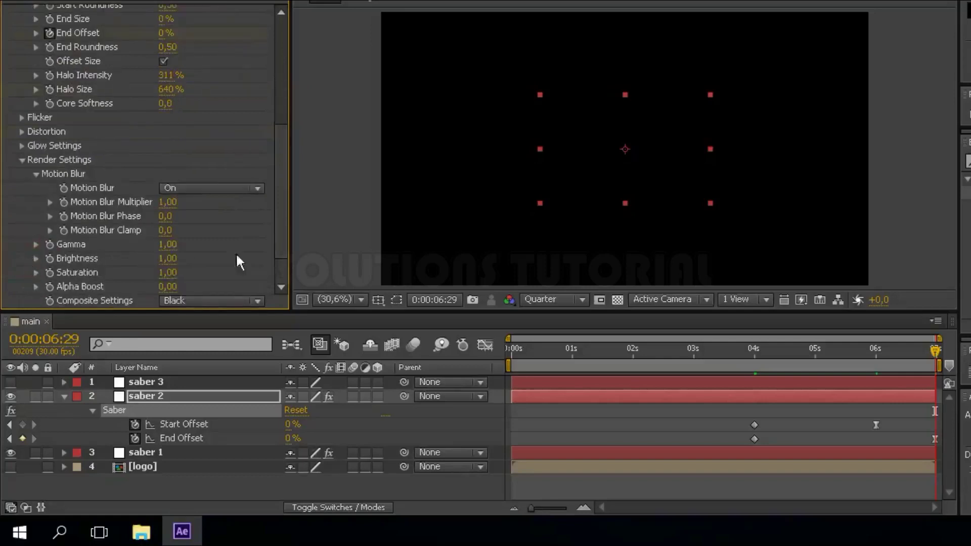
{"action": "left_click_drag", "start_coordinate": [277, 213], "coordinate": [277, 261]}
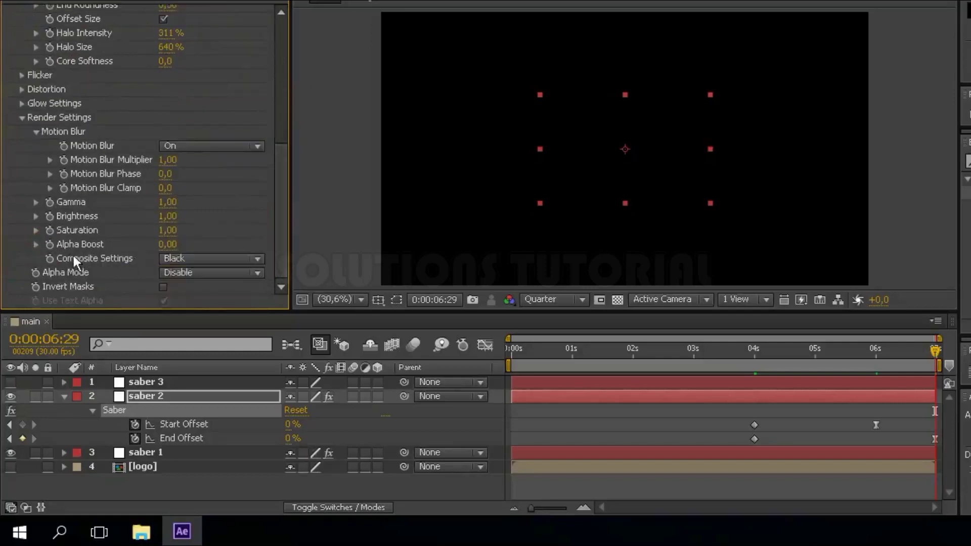
{"action": "left_click", "coordinate": [191, 259]}
{"action": "left_click", "coordinate": [217, 275]}
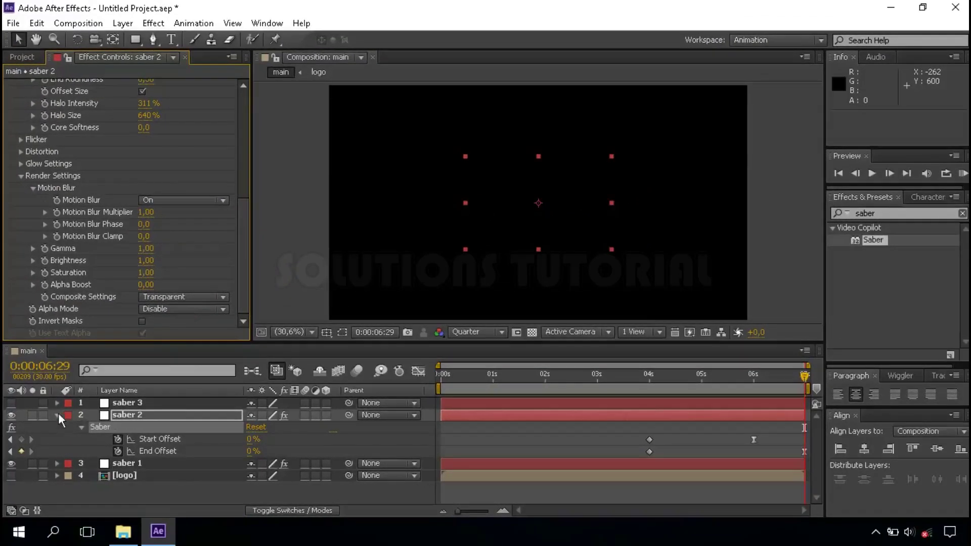
{"action": "left_click", "coordinate": [57, 414]}
- Make the saber 3 layer visible and apply the Saber effect to it with the Simple Orange preset
{"action": "left_click", "coordinate": [122, 404]}
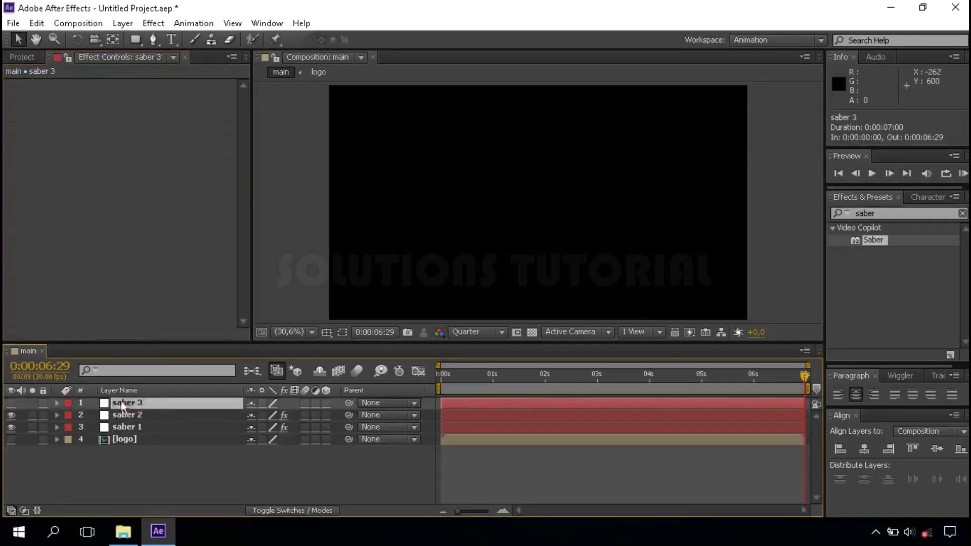
{"action": "left_click", "coordinate": [12, 403]}
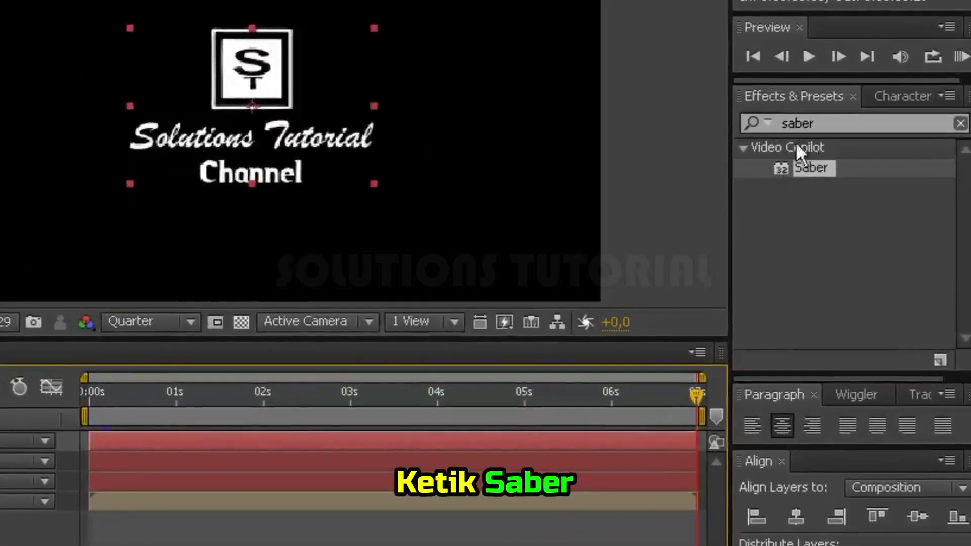
{"action": "left_click_drag", "start_coordinate": [825, 167], "coordinate": [162, 399]}
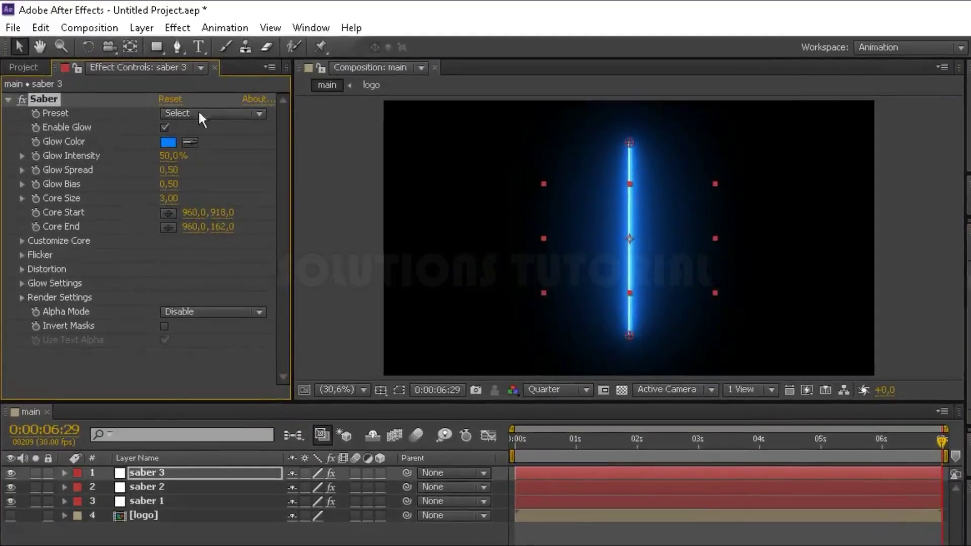
{"action": "left_click", "coordinate": [226, 114]}
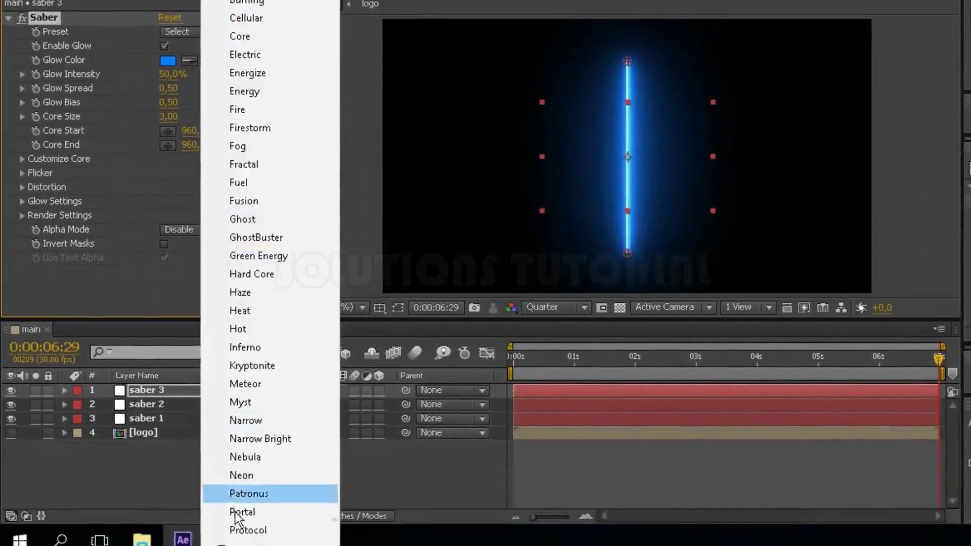
{"action": "mouse_move", "coordinate": [220, 536]}
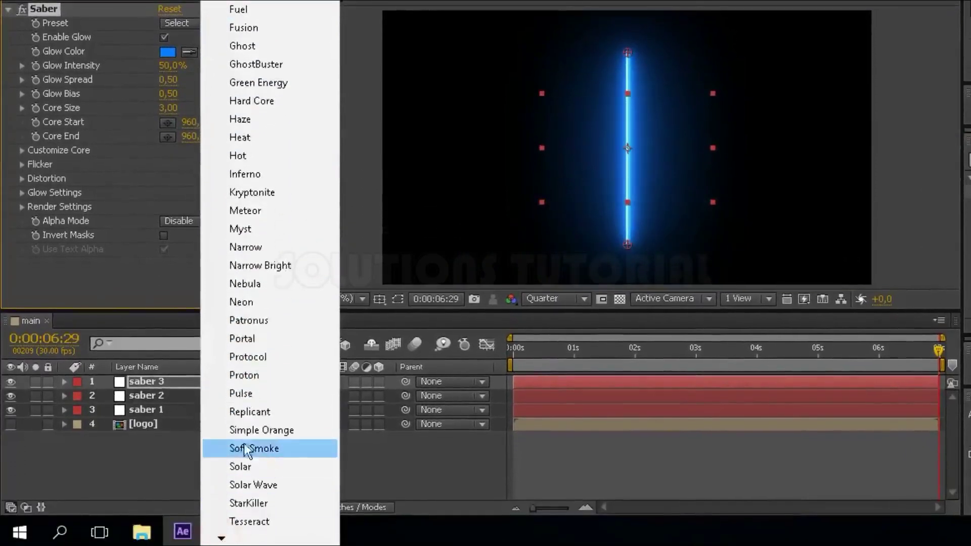
{"action": "left_click", "coordinate": [295, 429]}
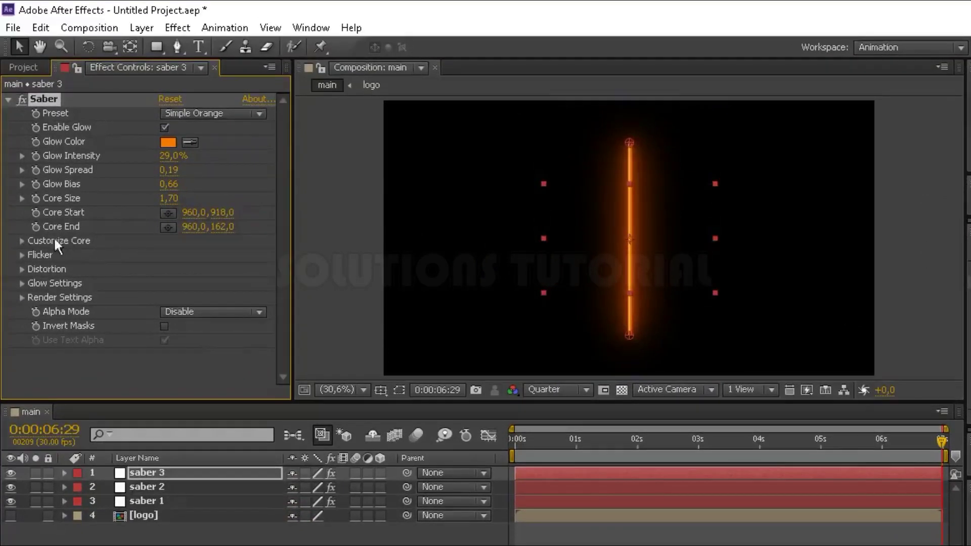
- Set saber 3's Core Type to Layer Masks and its Glow Intensity to 10%
{"action": "left_click", "coordinate": [21, 241]}
{"action": "scroll", "coordinate": [49, 237], "scroll_direction": "down", "scroll_amount": 2}
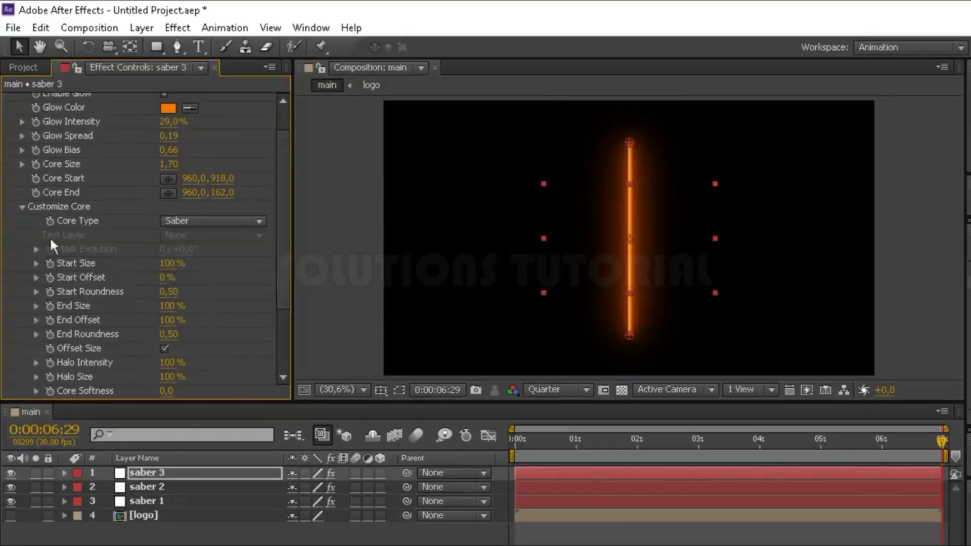
{"action": "left_click", "coordinate": [226, 223]}
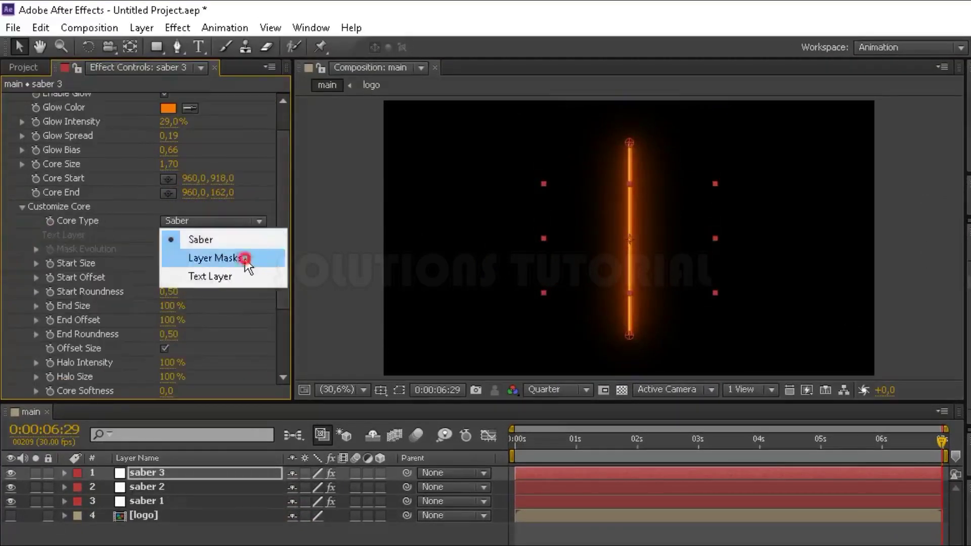
{"action": "left_click", "coordinate": [269, 259]}
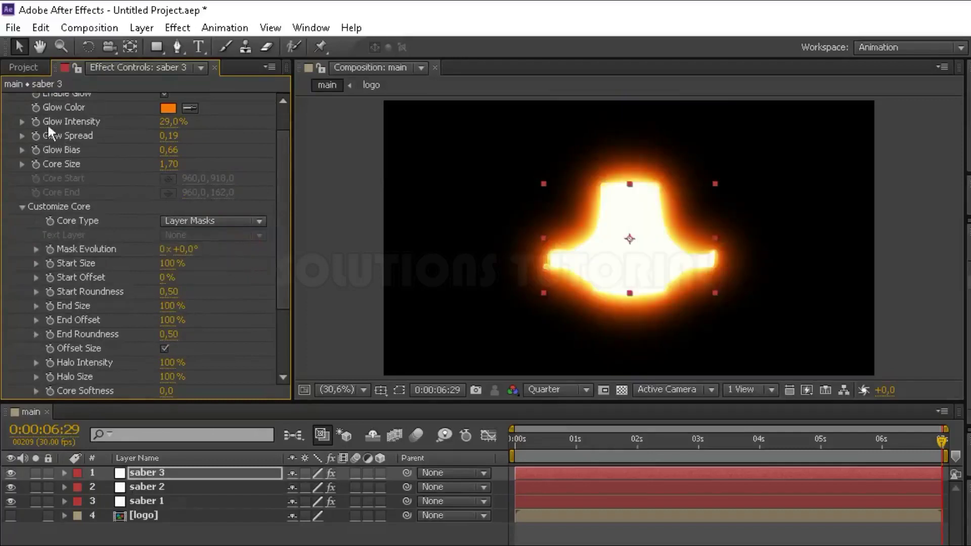
{"action": "left_click", "coordinate": [168, 122]}
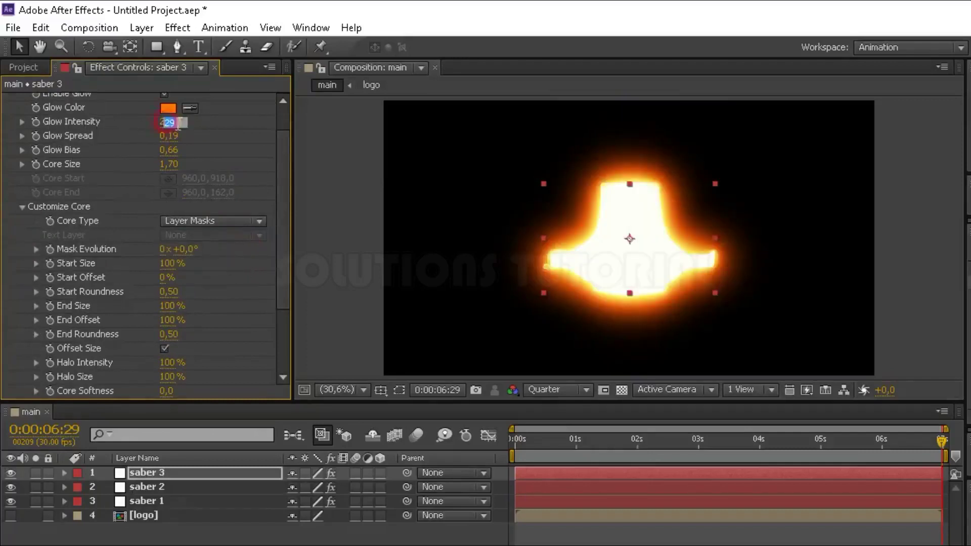
{"action": "type", "text": "10"}
{"action": "key", "text": "Return"}
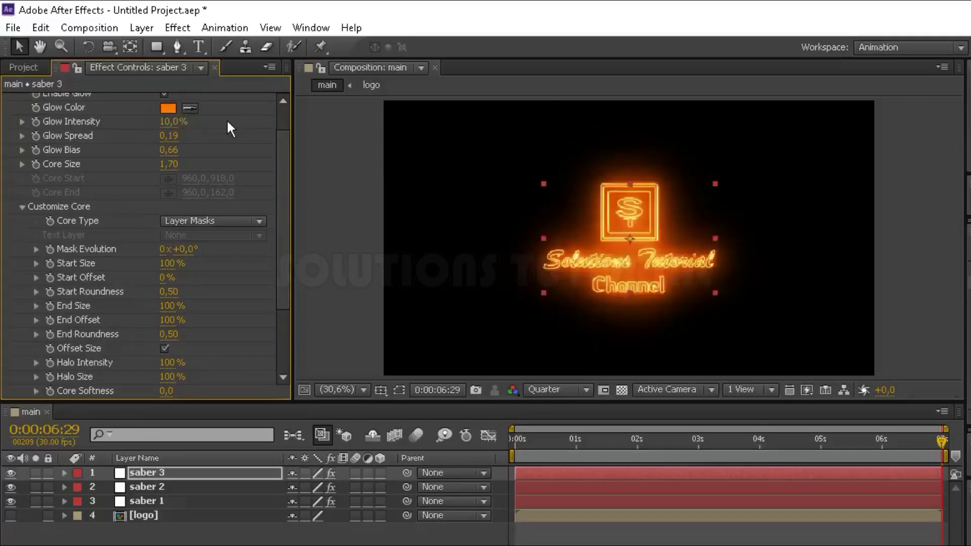
- Keyframe Start Offset on saber 3 at 100% at 0:00:00:05 and 0% at 4 seconds
{"action": "left_click", "coordinate": [525, 441]}
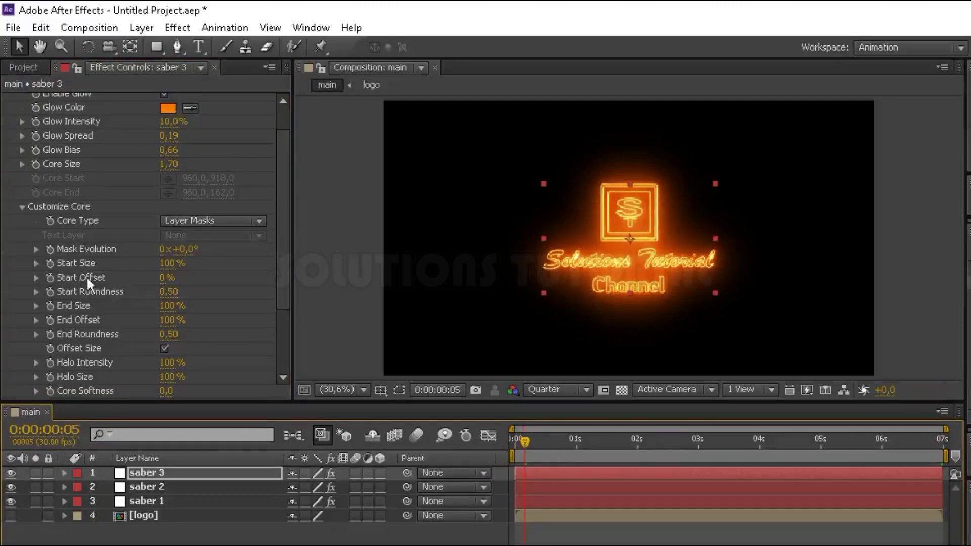
{"action": "left_click", "coordinate": [49, 277]}
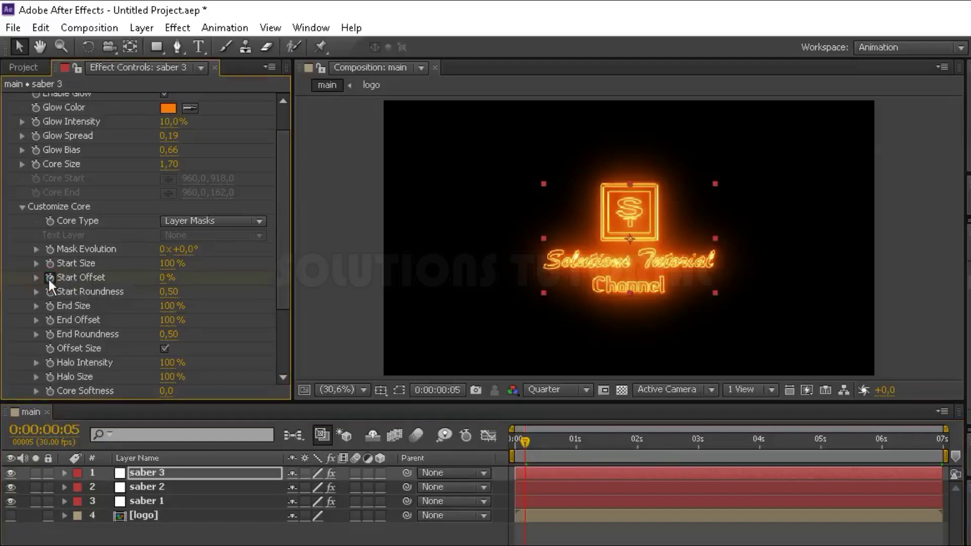
{"action": "left_click", "coordinate": [162, 279]}
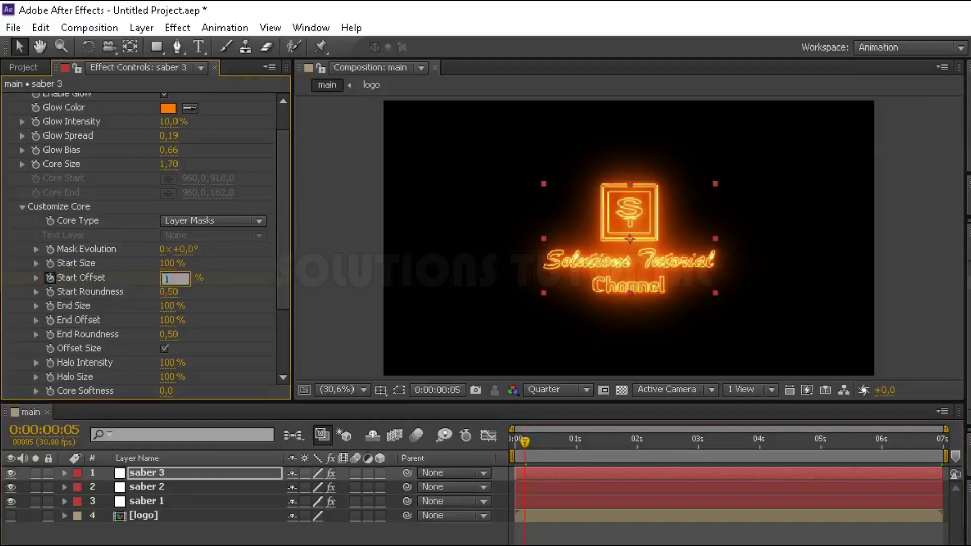
{"action": "type", "text": "100"}
{"action": "key", "text": "Return"}
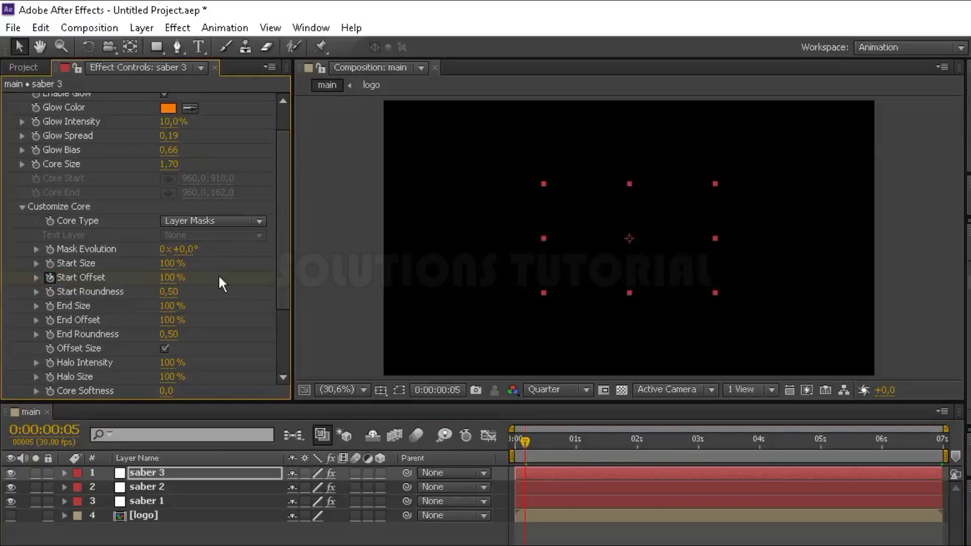
{"action": "left_click", "coordinate": [759, 449]}
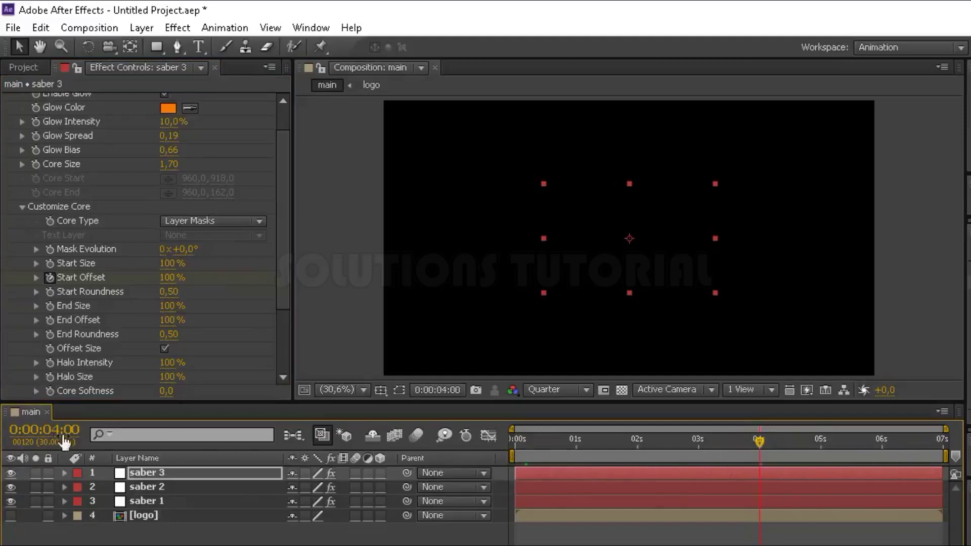
{"action": "left_click", "coordinate": [175, 278]}
{"action": "type", "text": "0"}
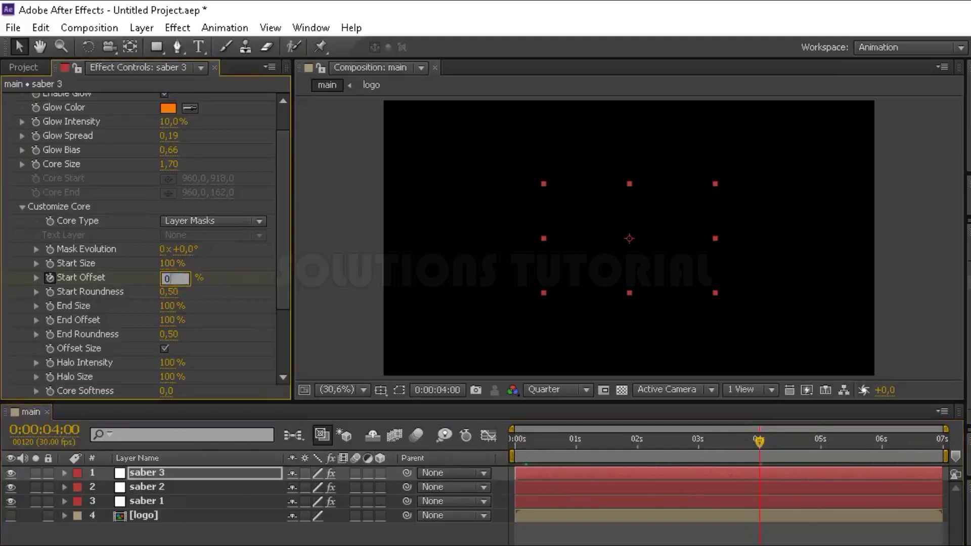
{"action": "key", "text": "Return"}
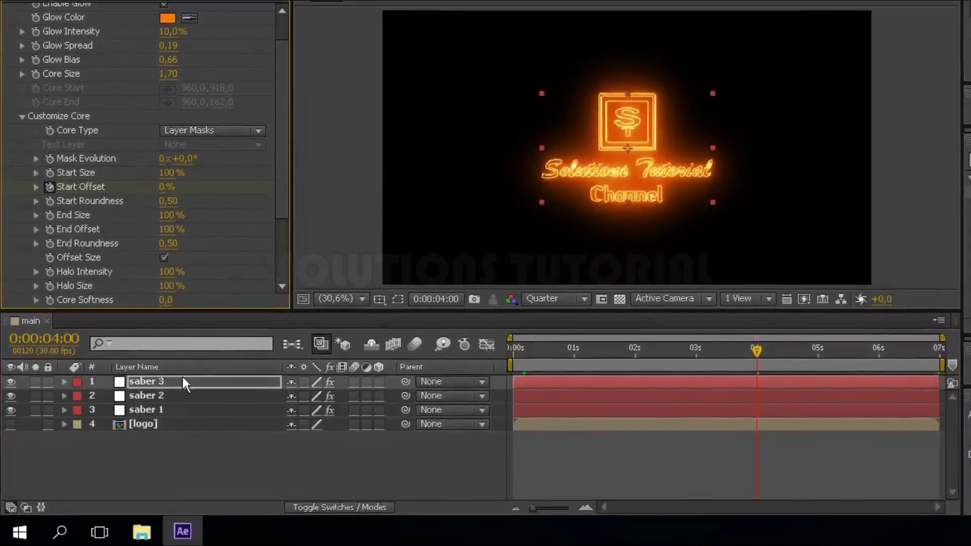
- Reveal the keyframes of saber 3 and apply Easy Ease to the Start Offset keyframe at 4 seconds
{"action": "left_click", "coordinate": [177, 472]}
{"action": "key", "text": "u"}
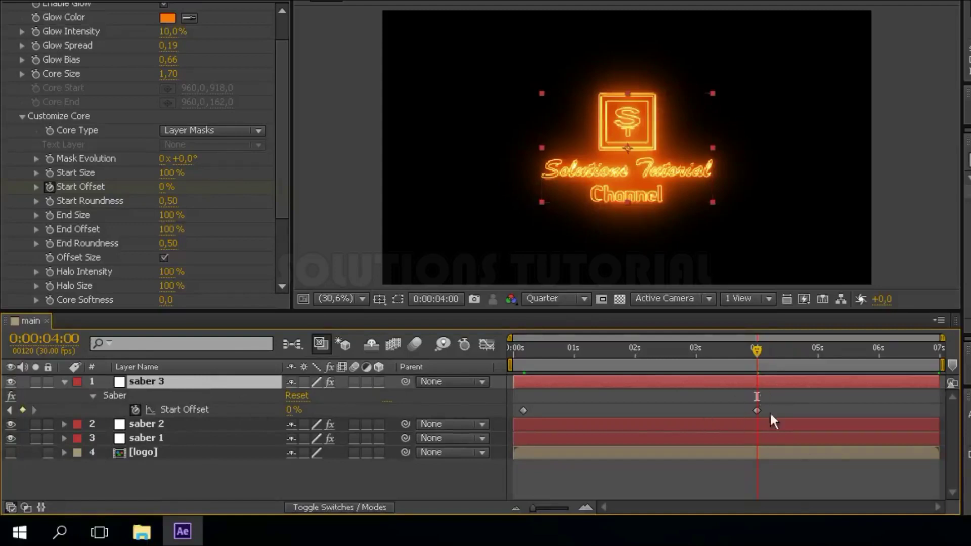
{"action": "left_click", "coordinate": [754, 409]}
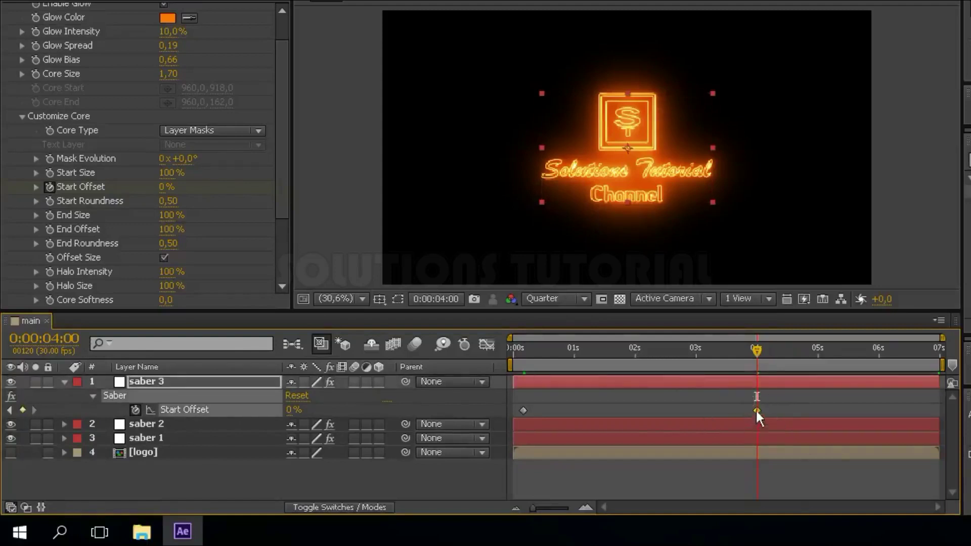
{"action": "right_click", "coordinate": [755, 408]}
{"action": "mouse_move", "coordinate": [763, 396]}
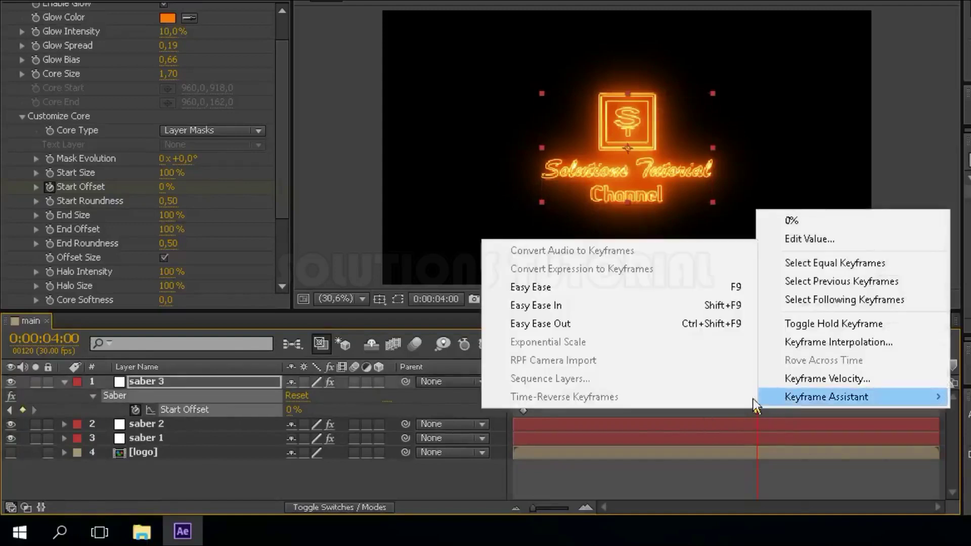
{"action": "left_click", "coordinate": [614, 290]}
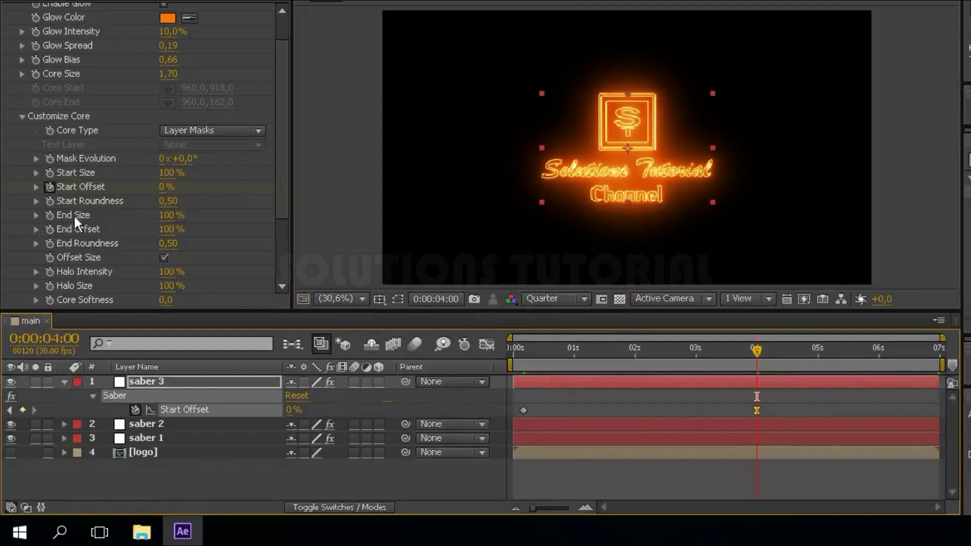
- Set the End Size of saber 3's Saber core to 150%
{"action": "left_click", "coordinate": [166, 216]}
{"action": "type", "text": "15"}
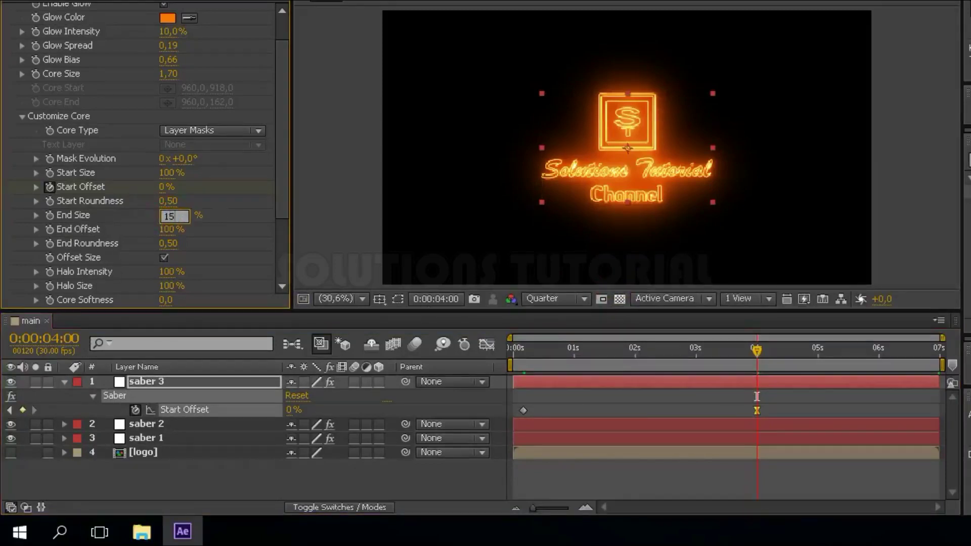
{"action": "type", "text": "0"}
{"action": "key", "text": "Return"}
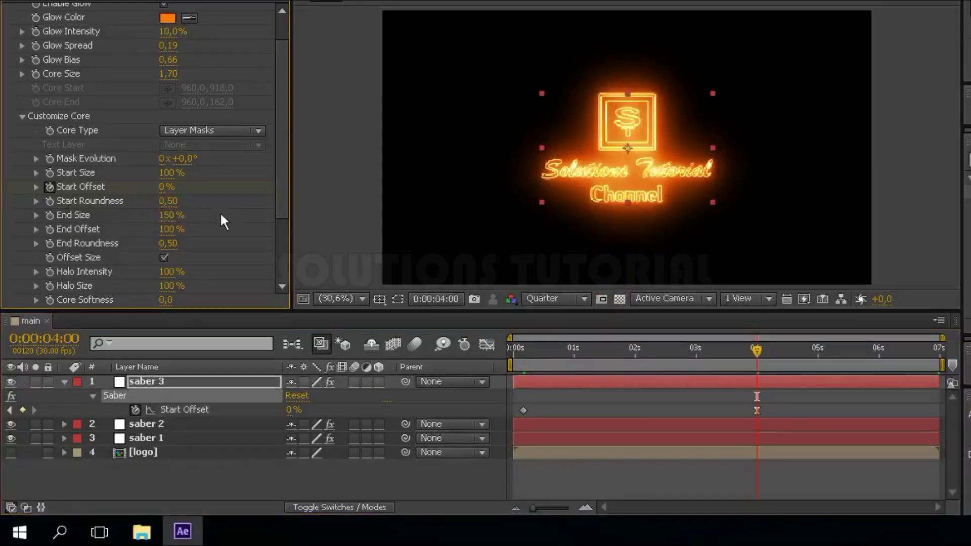
- Start keyframing saber 3's Core Size at 0:00:00:05 and set it to 1.5 at 0:00:02:15
{"action": "left_click", "coordinate": [523, 347]}
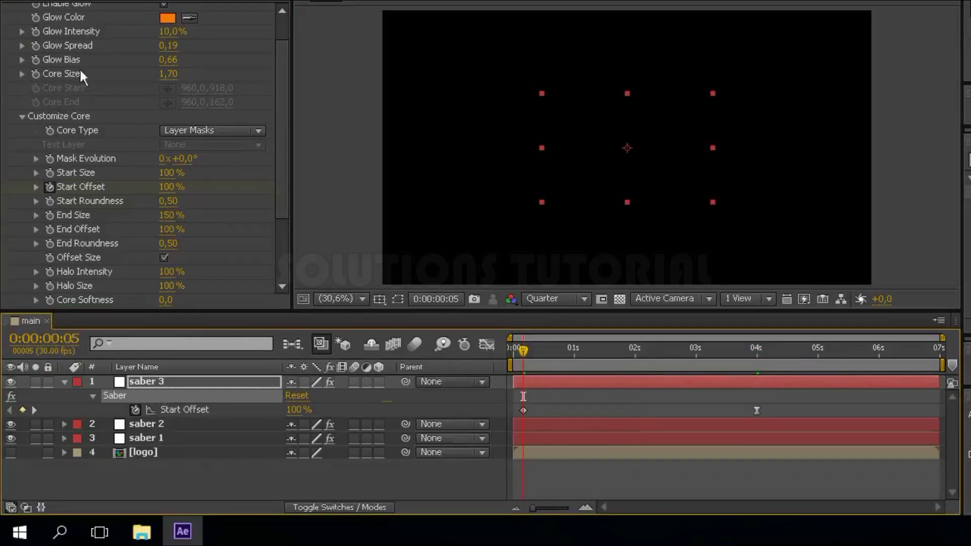
{"action": "left_click", "coordinate": [34, 73]}
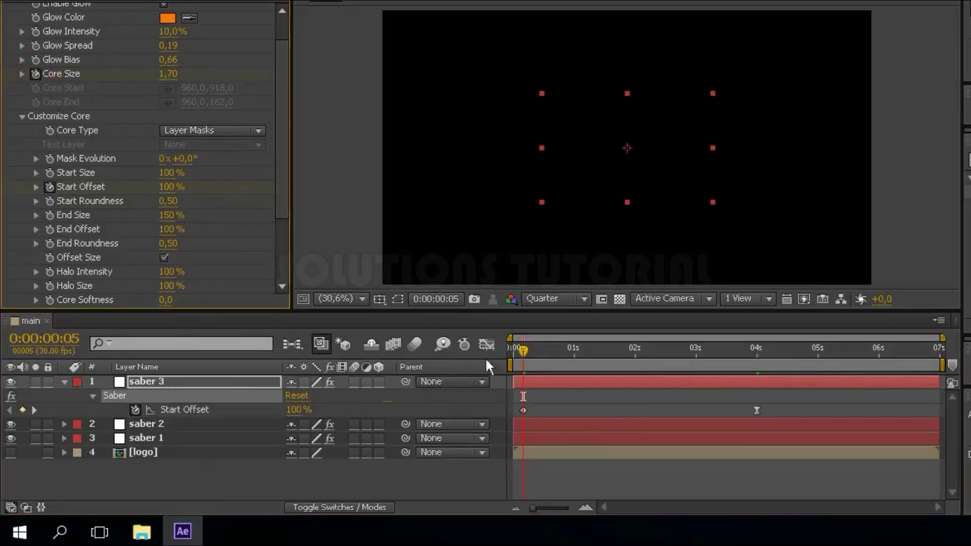
{"action": "left_click", "coordinate": [659, 349]}
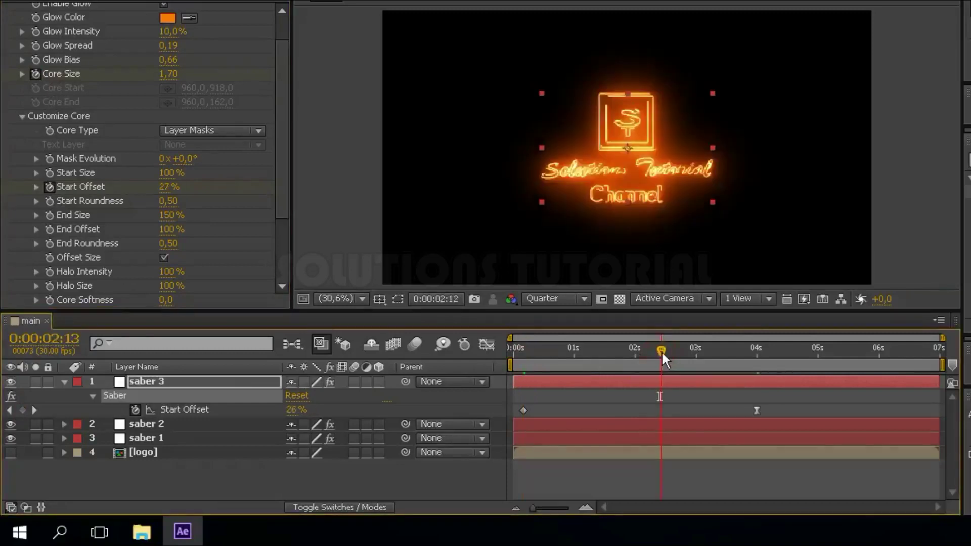
{"action": "left_click", "coordinate": [664, 350]}
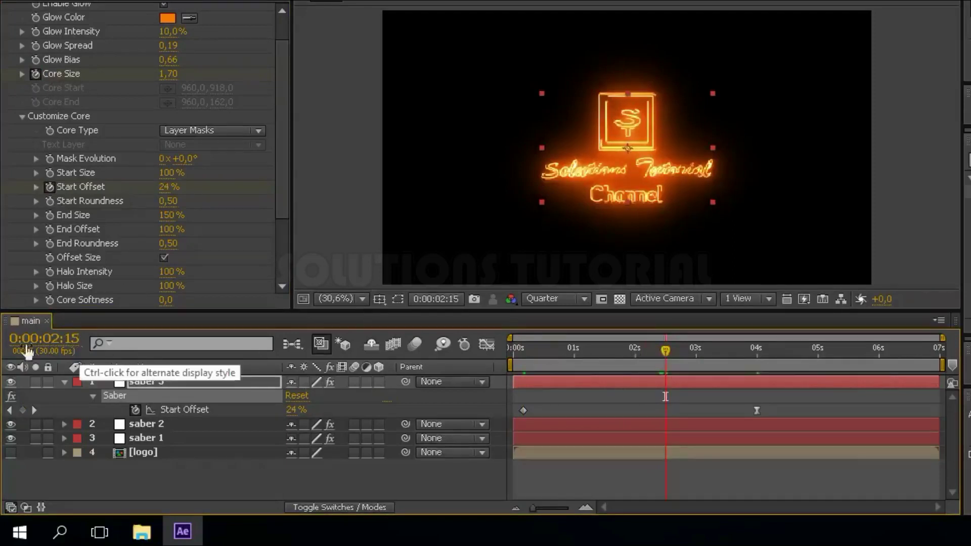
{"action": "left_click", "coordinate": [170, 74]}
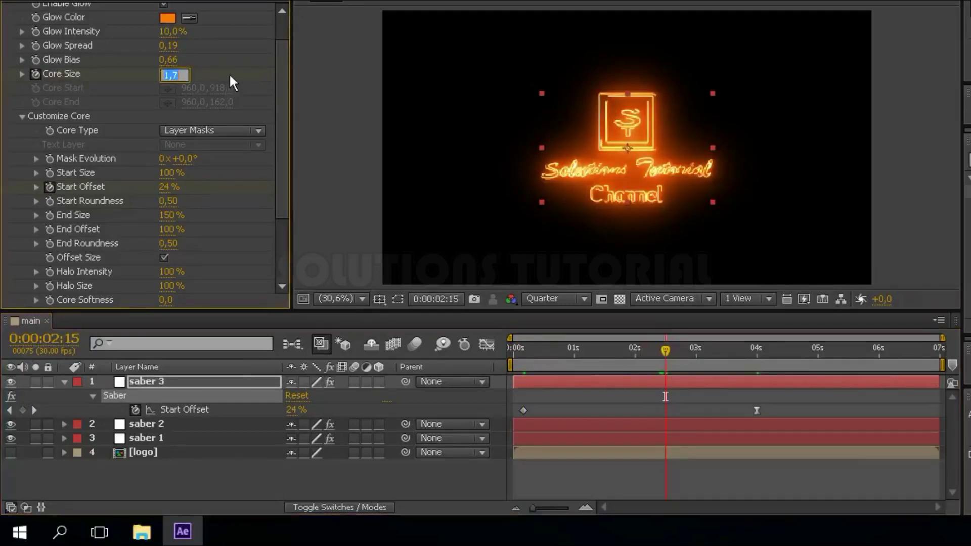
{"action": "type", "text": "1"}
{"action": "key", "text": "Return"}
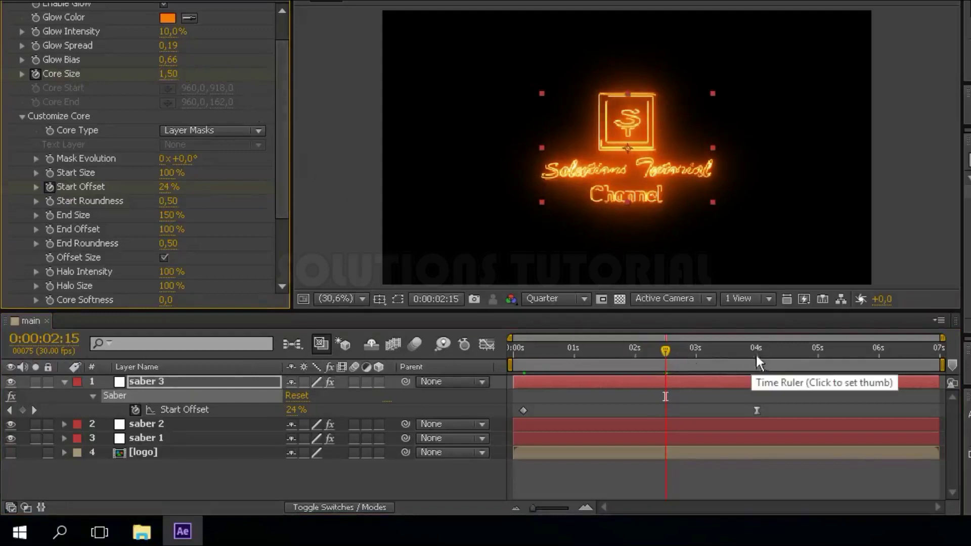
- Add a Core Size keyframe of 1.6 on saber 3 at 0:00:04:10
{"action": "left_click", "coordinate": [780, 354]}
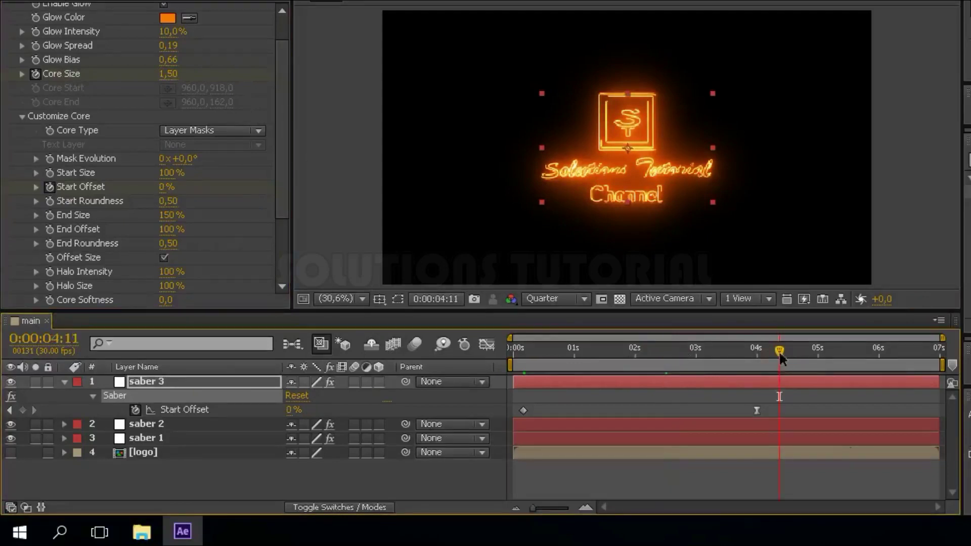
{"action": "left_click", "coordinate": [778, 352]}
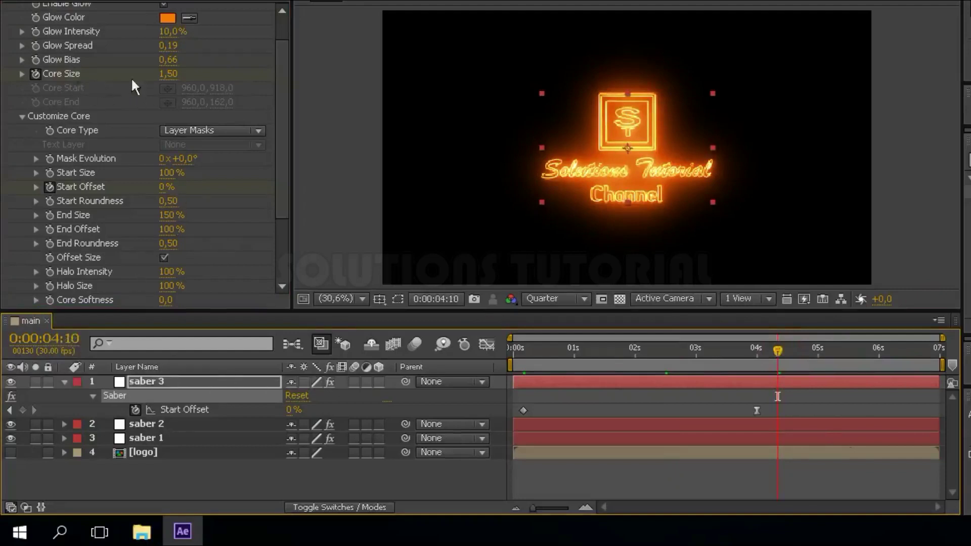
{"action": "left_click", "coordinate": [166, 74]}
{"action": "type", "text": "1"}
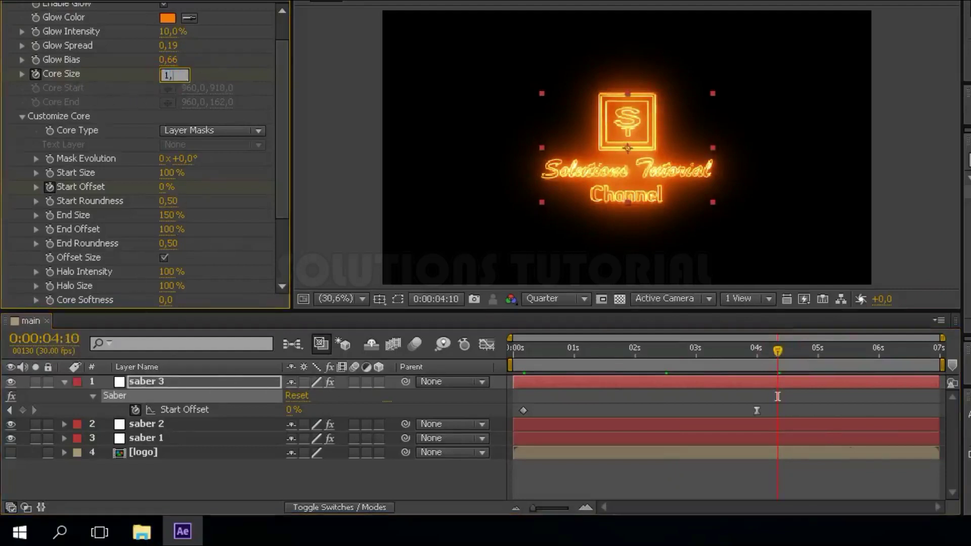
{"action": "type", "text": ",6"}
{"action": "key", "text": "Return"}
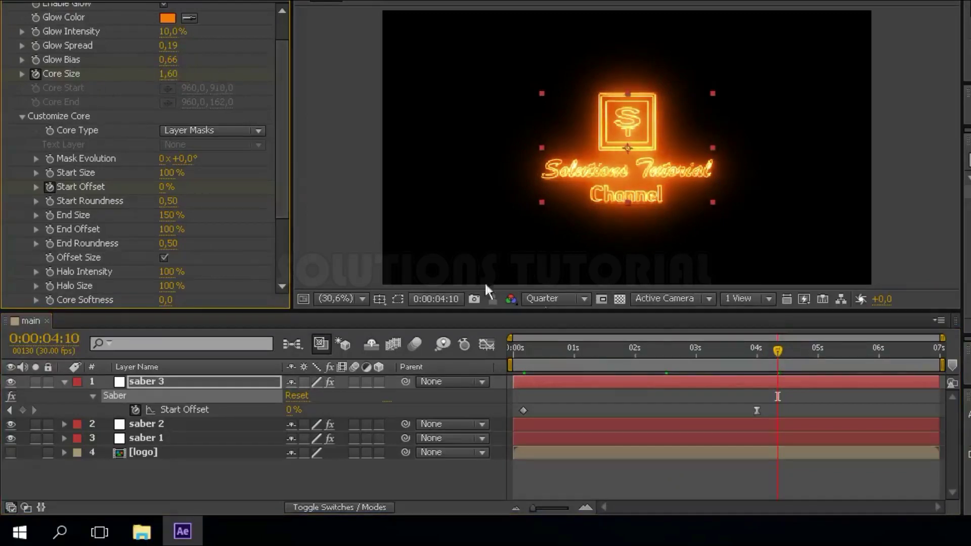
- Add a Core Size keyframe of 0 on saber 3 at 0:00:06:10
{"action": "left_click", "coordinate": [899, 350]}
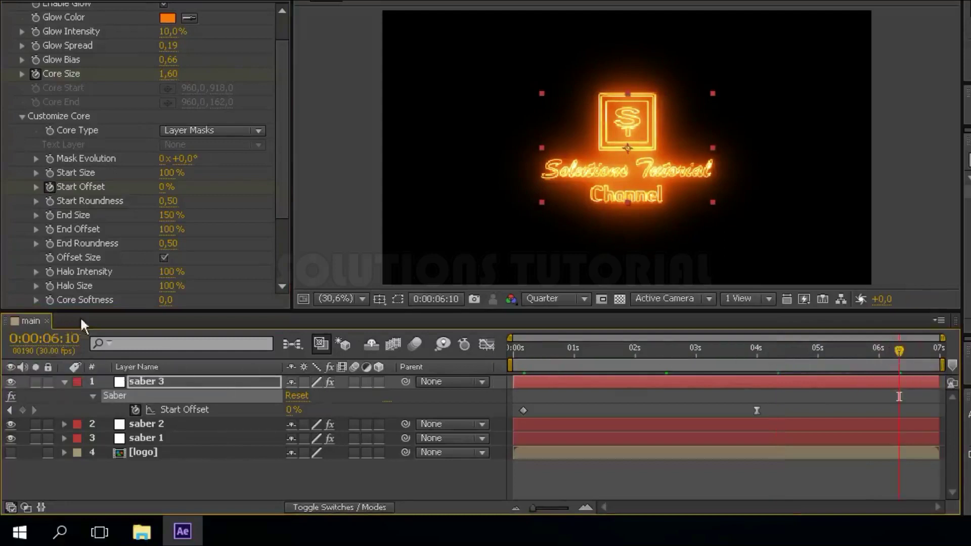
{"action": "left_click", "coordinate": [182, 74]}
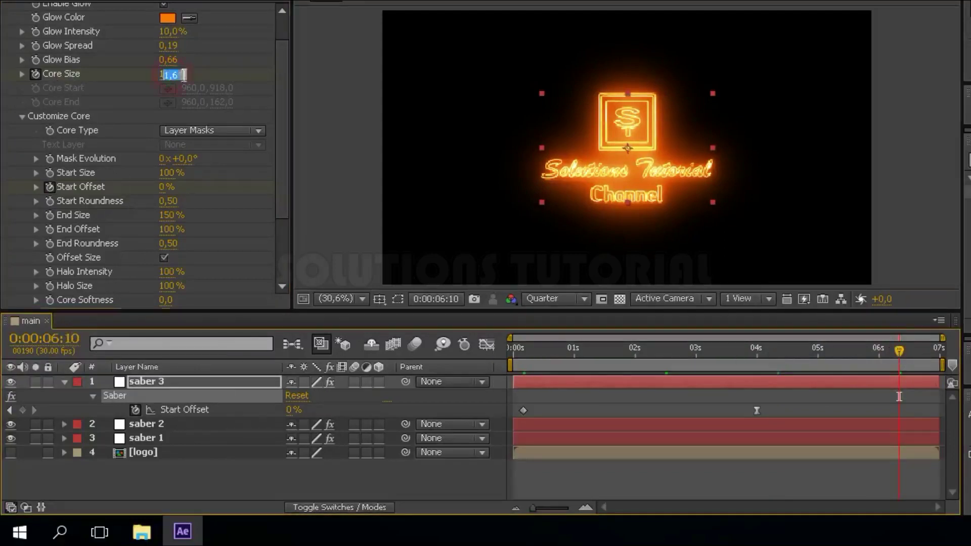
{"action": "type", "text": "0"}
{"action": "key", "text": "Return"}
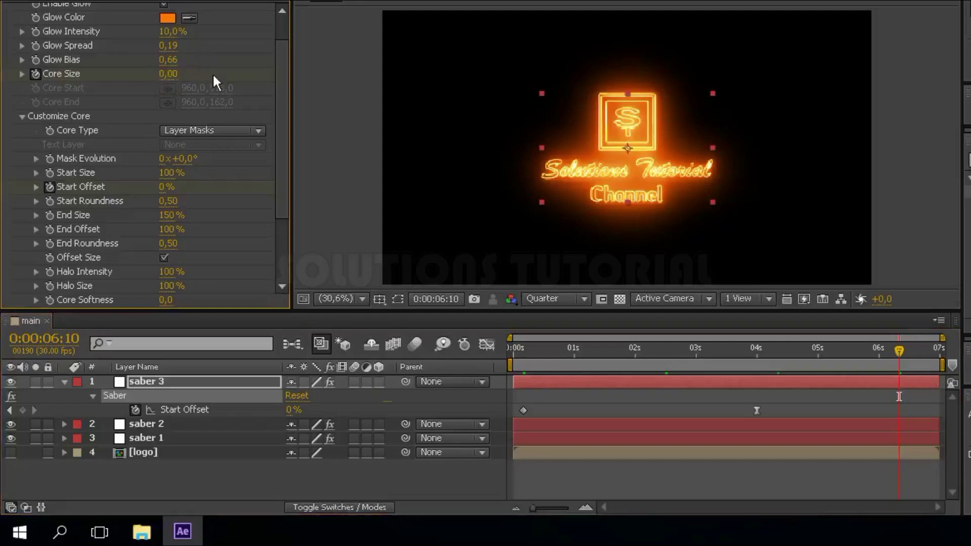
- Reveal all of saber 3's keyframes and apply Easy Ease to its last Core Size keyframe at 0:00:06:10
{"action": "left_click", "coordinate": [159, 381]}
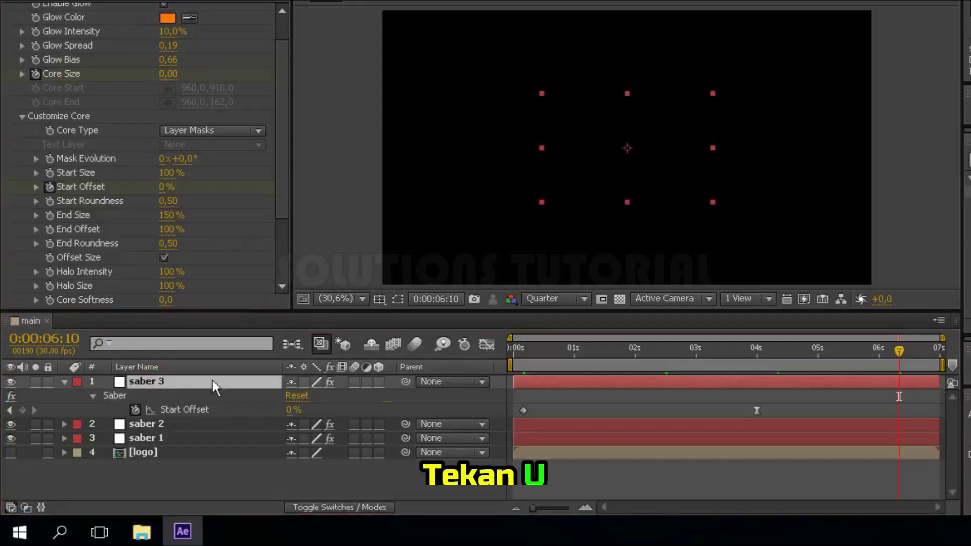
{"action": "key", "text": "u"}
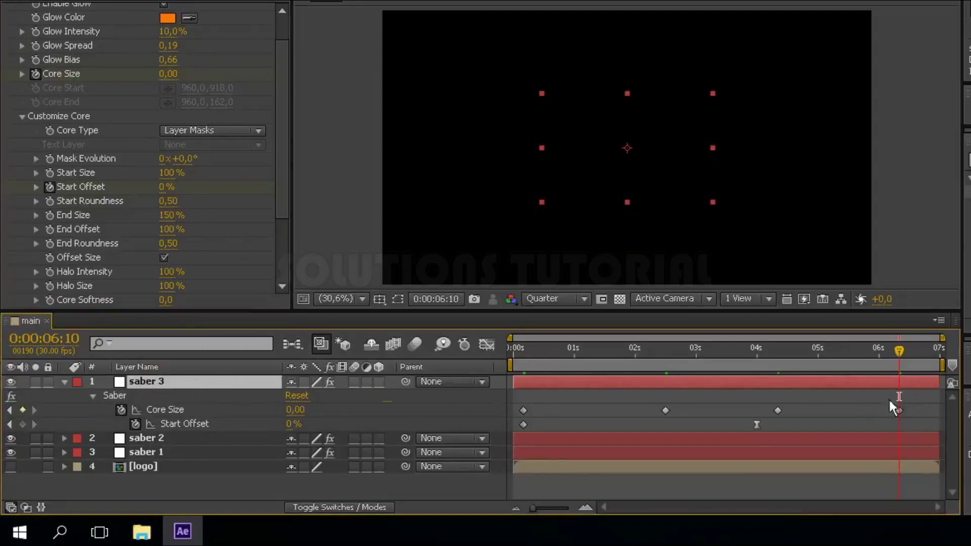
{"action": "left_click_drag", "start_coordinate": [884, 392], "coordinate": [909, 425]}
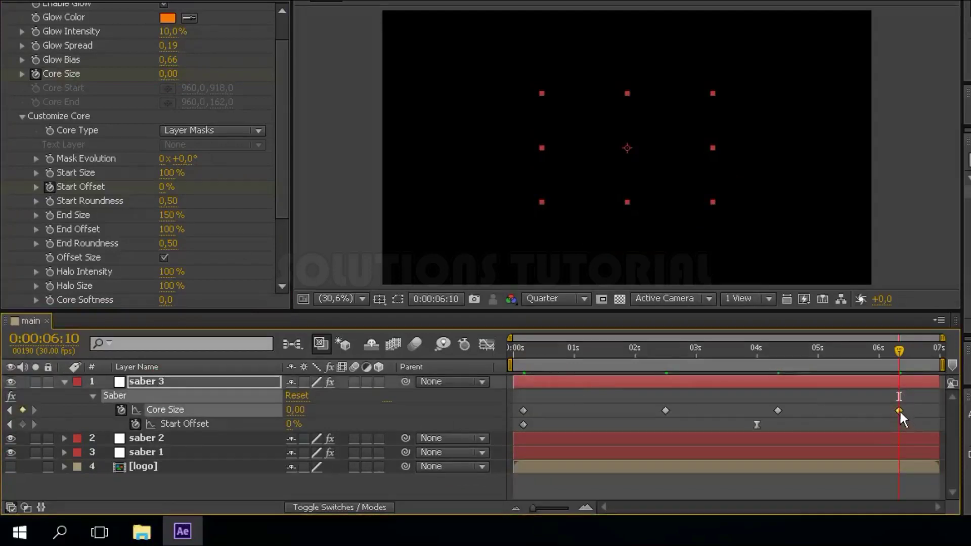
{"action": "right_click", "coordinate": [898, 410]}
{"action": "mouse_move", "coordinate": [915, 399]}
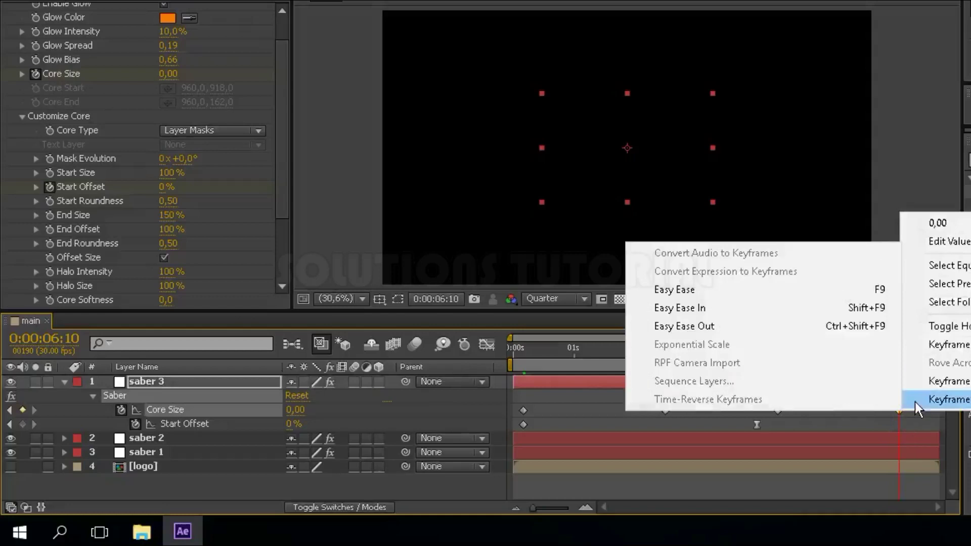
{"action": "left_click", "coordinate": [722, 292]}
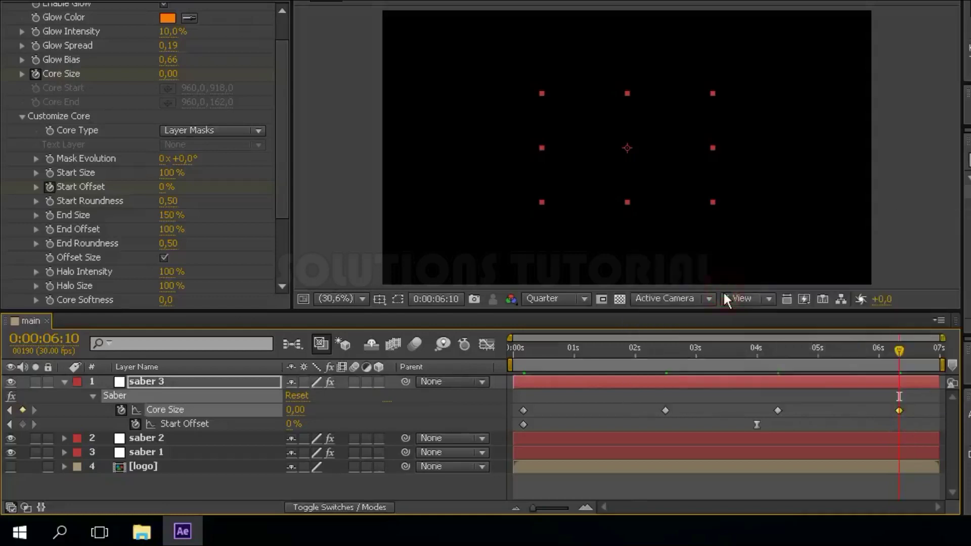
- Keyframe Mask Evolution on saber 3 at 0 revolutions at 3 seconds and -1 revolution at 0:00:06:29
{"action": "left_click", "coordinate": [696, 357]}
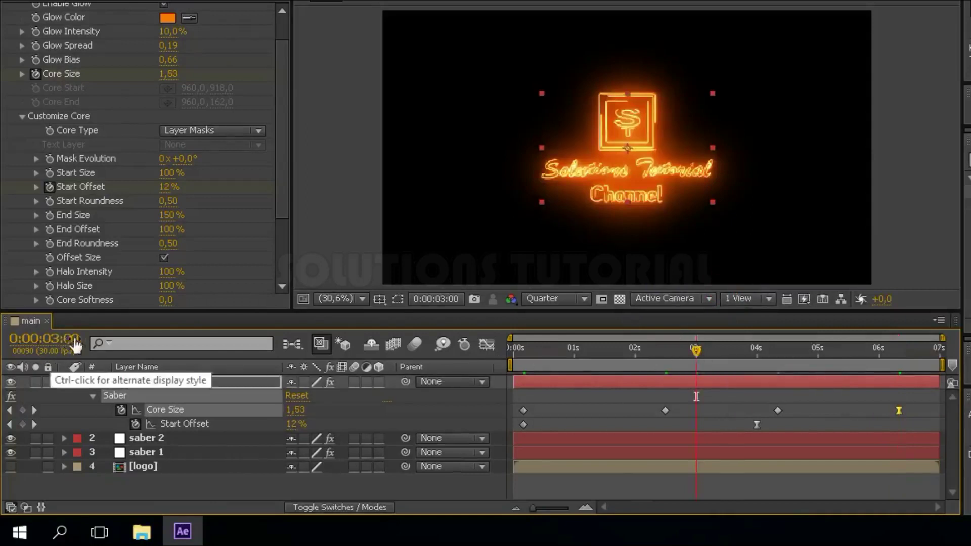
{"action": "left_click", "coordinate": [50, 158]}
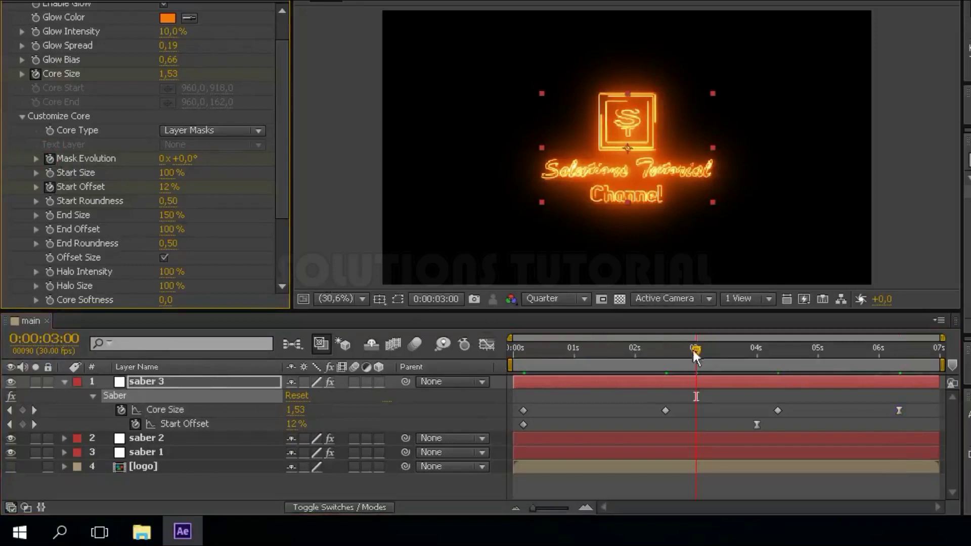
{"action": "left_click", "coordinate": [937, 345]}
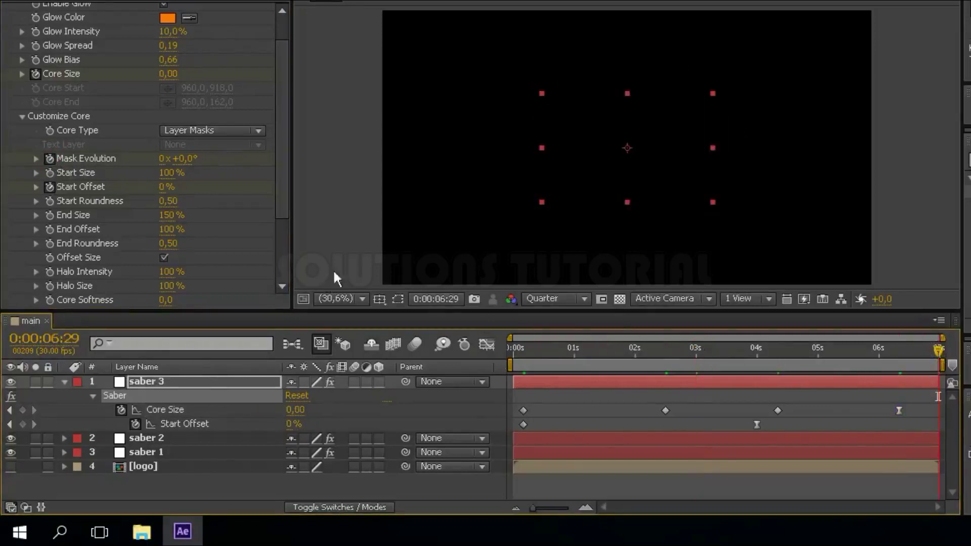
{"action": "left_click", "coordinate": [167, 159]}
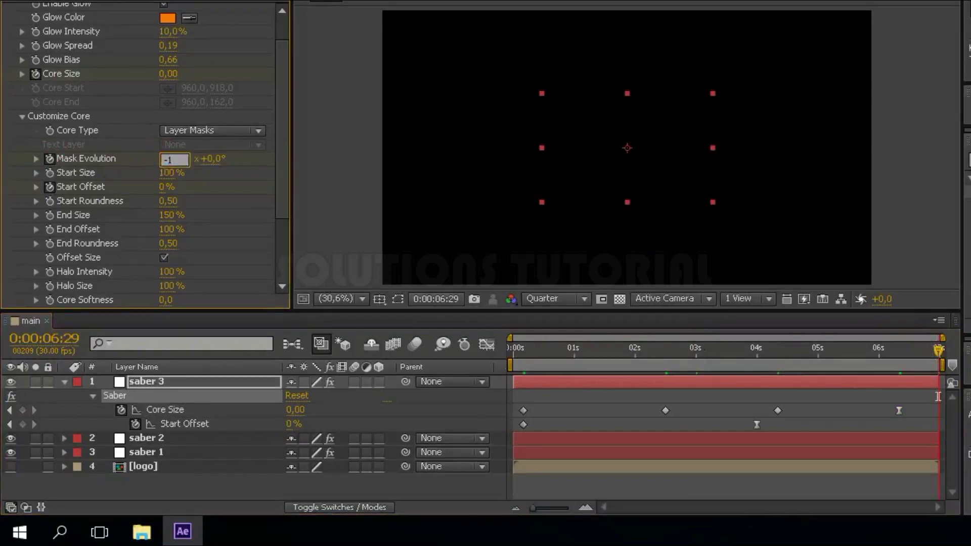
{"action": "key", "text": "Return"}
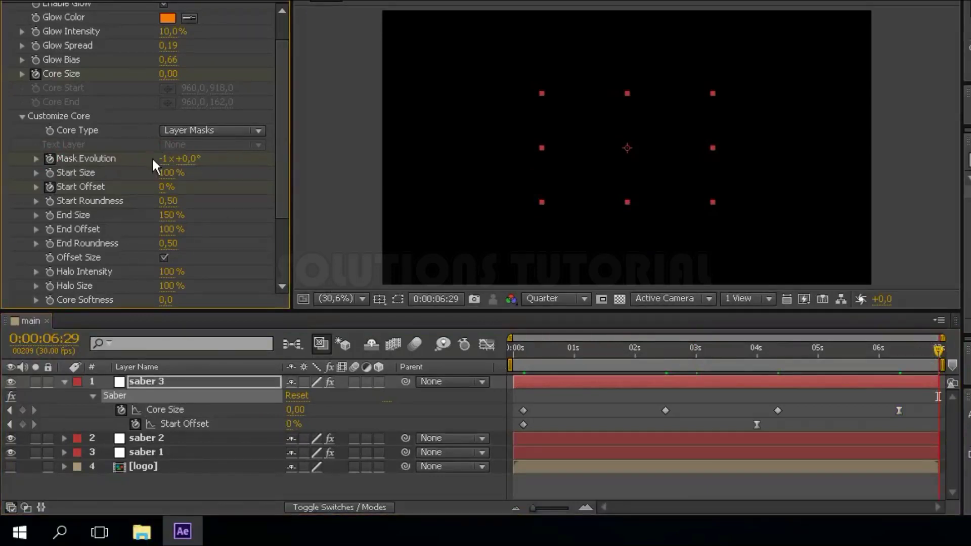
- Refresh the display of saber 3's keyframes and apply Easy Ease to the Mask Evolution keyframe at 3 seconds
{"action": "left_click", "coordinate": [163, 380]}
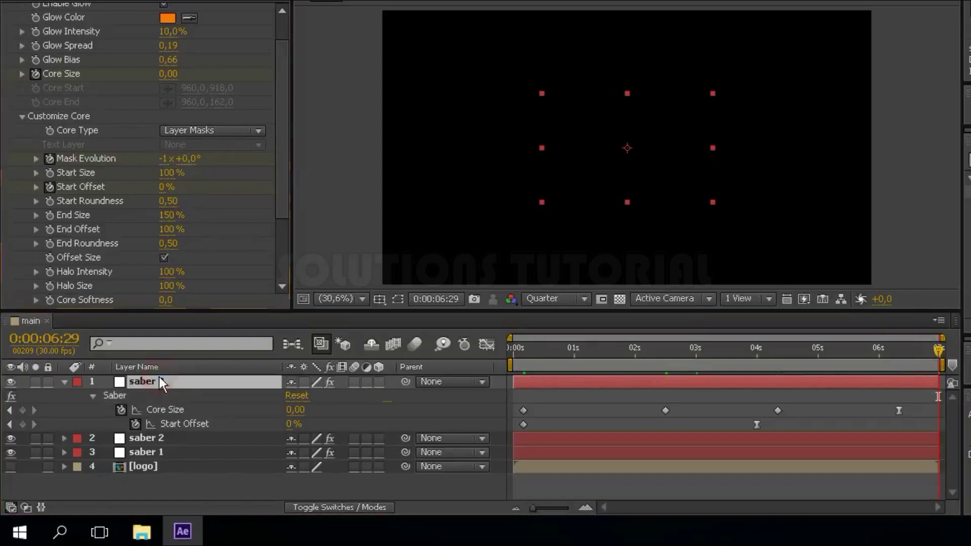
{"action": "key", "text": "u"}
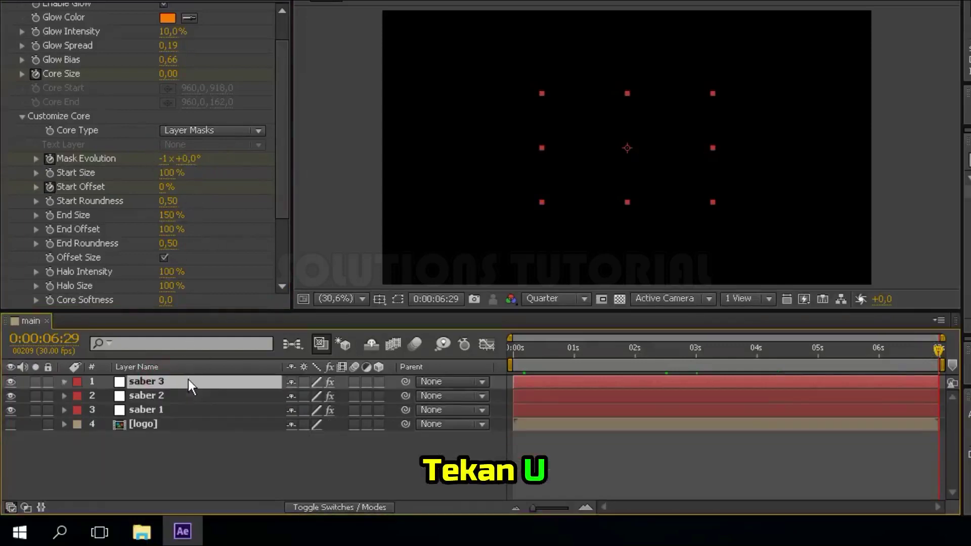
{"action": "key", "text": "u"}
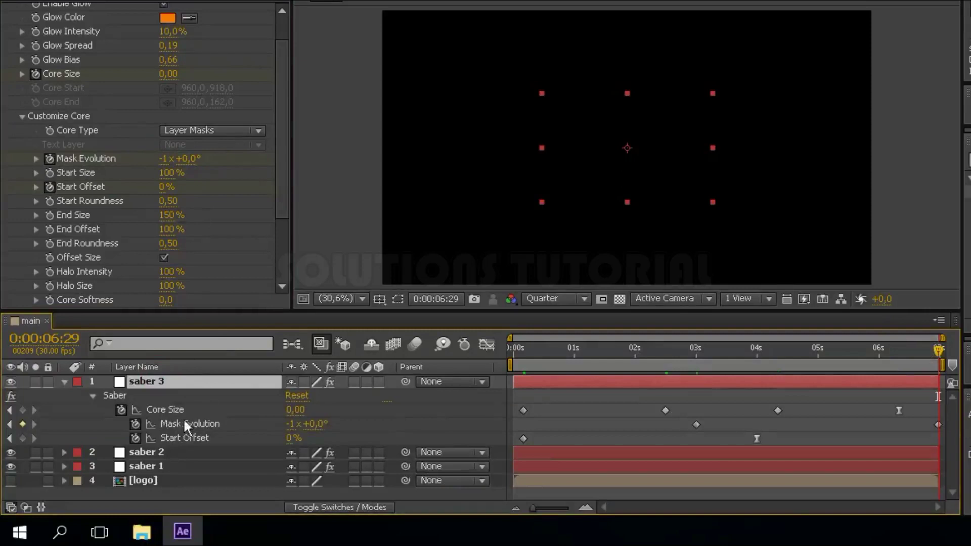
{"action": "left_click", "coordinate": [694, 423]}
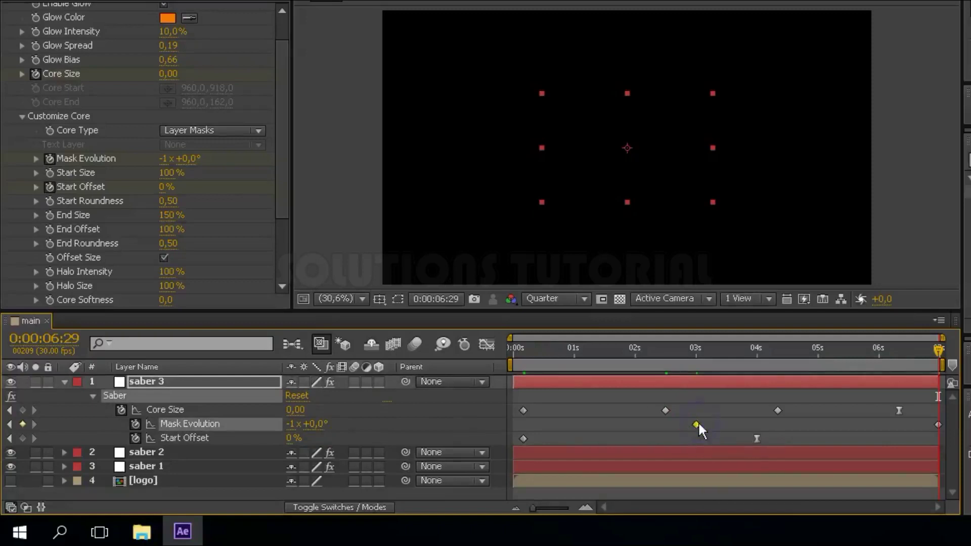
{"action": "right_click", "coordinate": [698, 423]}
{"action": "mouse_move", "coordinate": [717, 411]}
{"action": "left_click", "coordinate": [569, 300]}
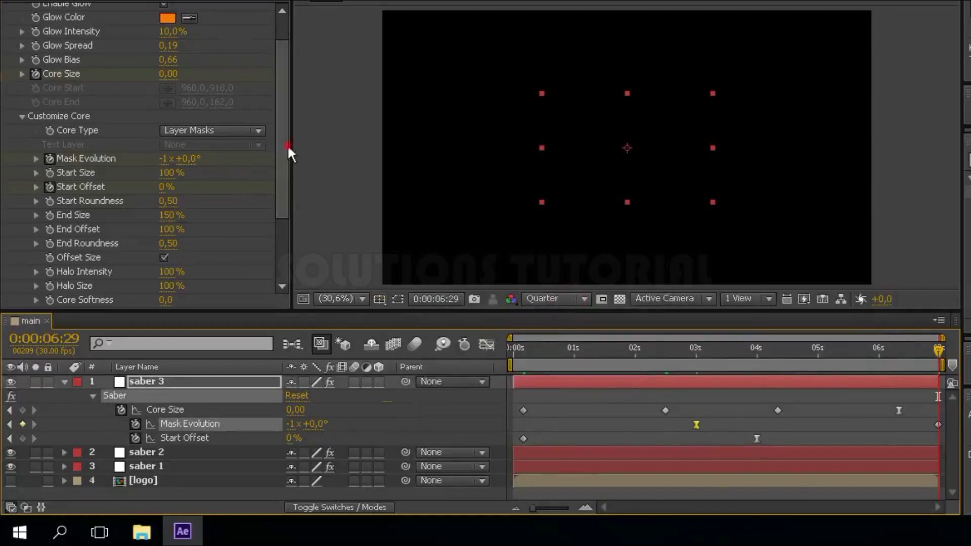
- Set Composite Settings to Transparent in the Render Settings of saber 3's Saber effect
{"action": "left_click_drag", "start_coordinate": [287, 144], "coordinate": [289, 228]}
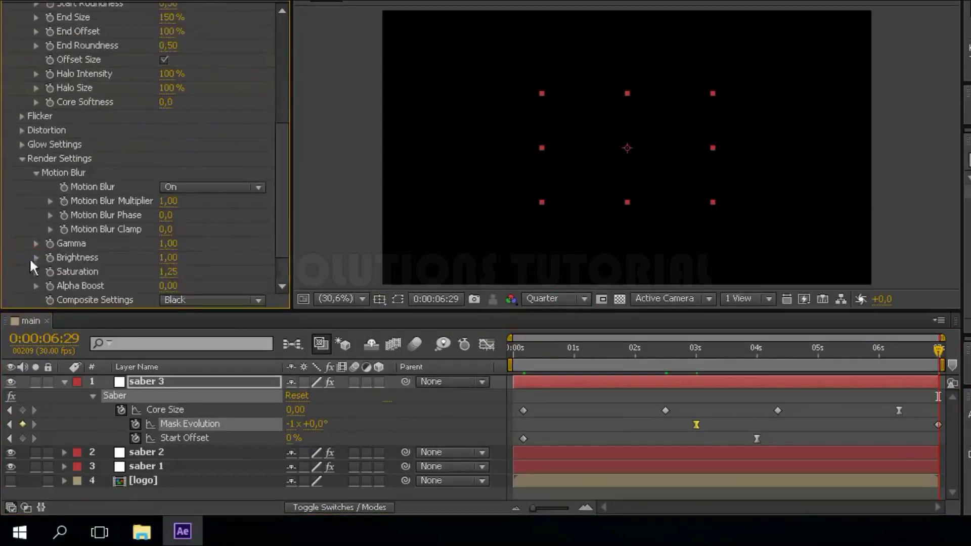
{"action": "left_click_drag", "start_coordinate": [283, 222], "coordinate": [282, 260]}
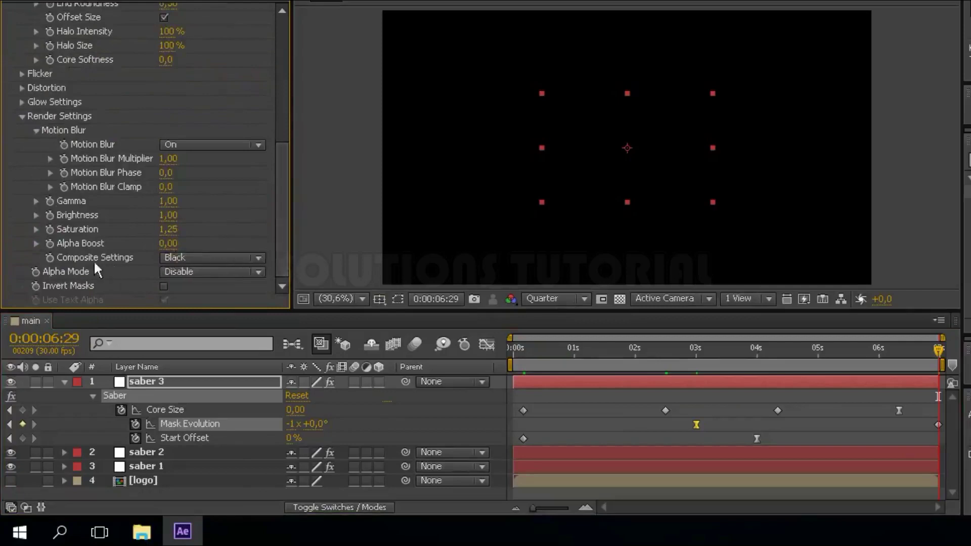
{"action": "left_click", "coordinate": [198, 258]}
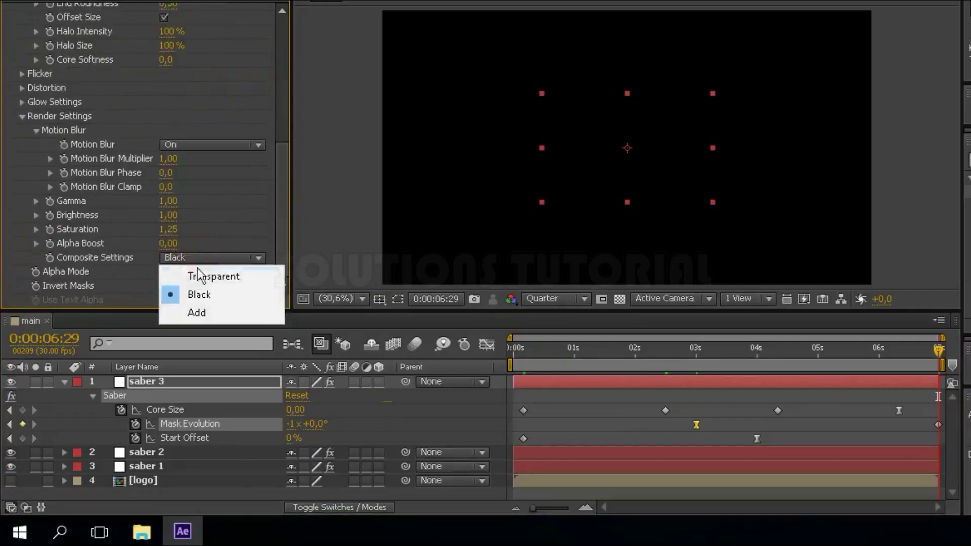
{"action": "left_click", "coordinate": [249, 272]}
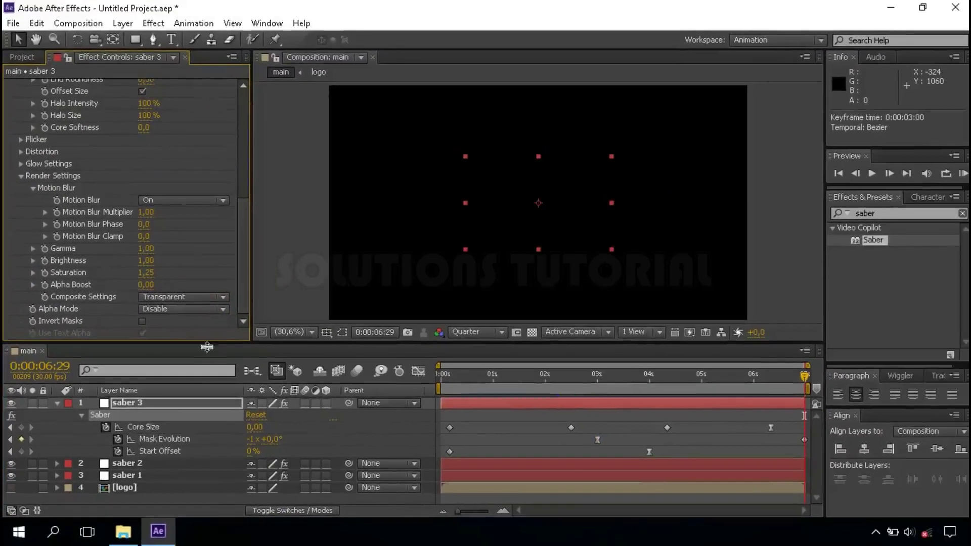
- Pre-compose all three saber layers and the logo layer into a composition named "saber logo", moving all attributes into it
{"action": "left_click", "coordinate": [56, 402]}
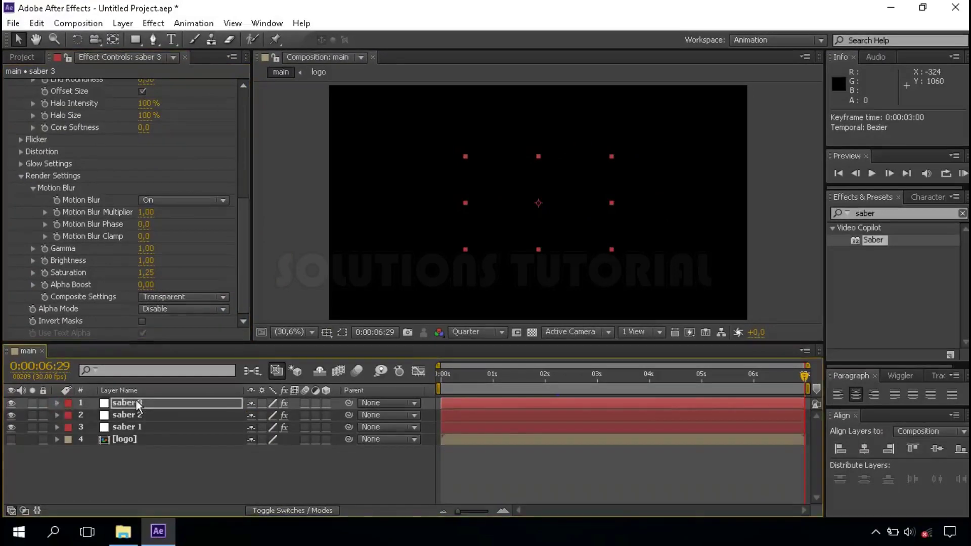
{"action": "left_click", "coordinate": [144, 402]}
{"action": "left_click", "coordinate": [158, 437], "text": "shift"}
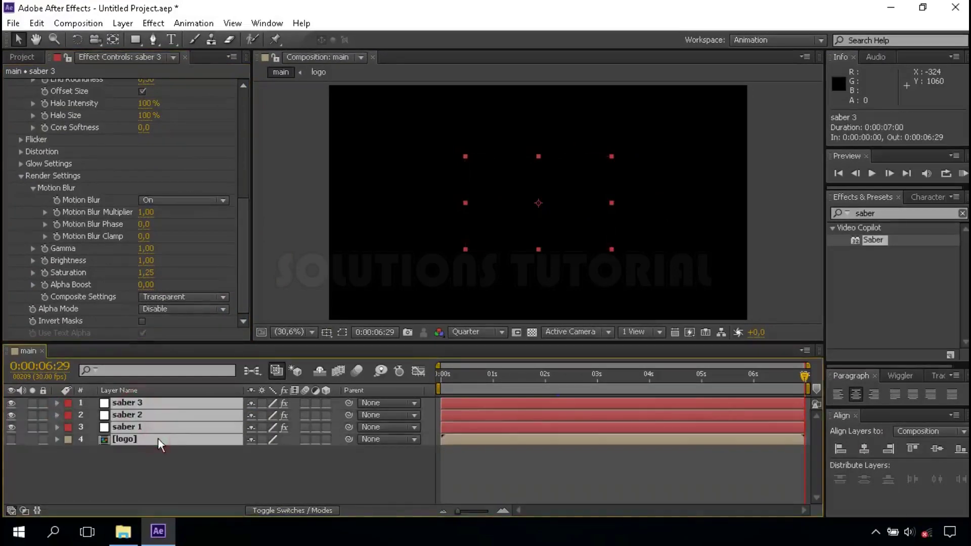
{"action": "right_click", "coordinate": [153, 404]}
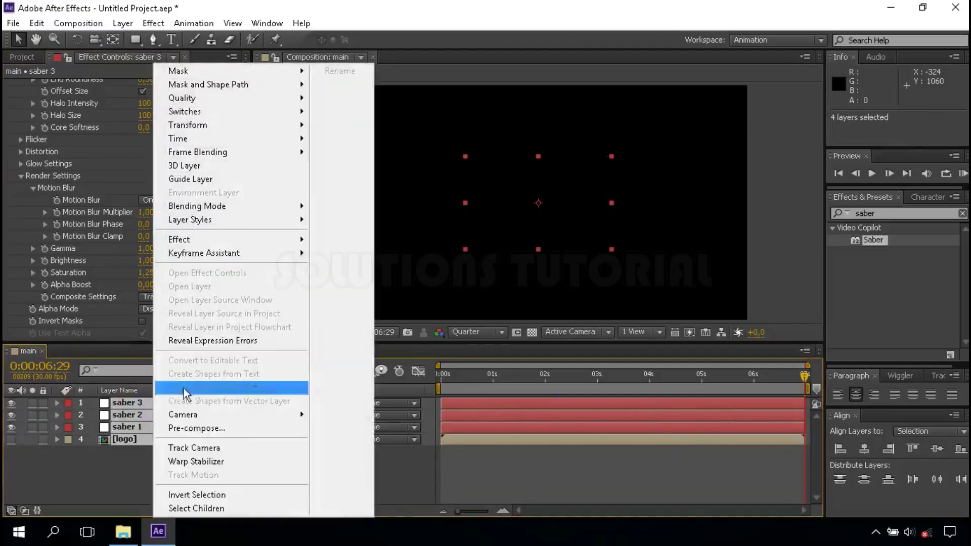
{"action": "left_click", "coordinate": [224, 429]}
{"action": "type", "text": "sa"}
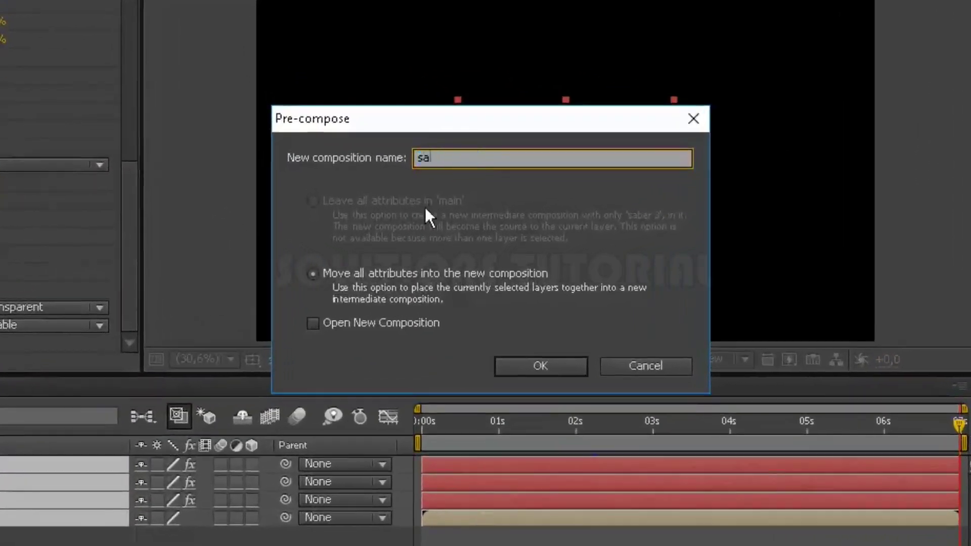
{"action": "type", "text": "ber logo"}
{"action": "left_click", "coordinate": [313, 273]}
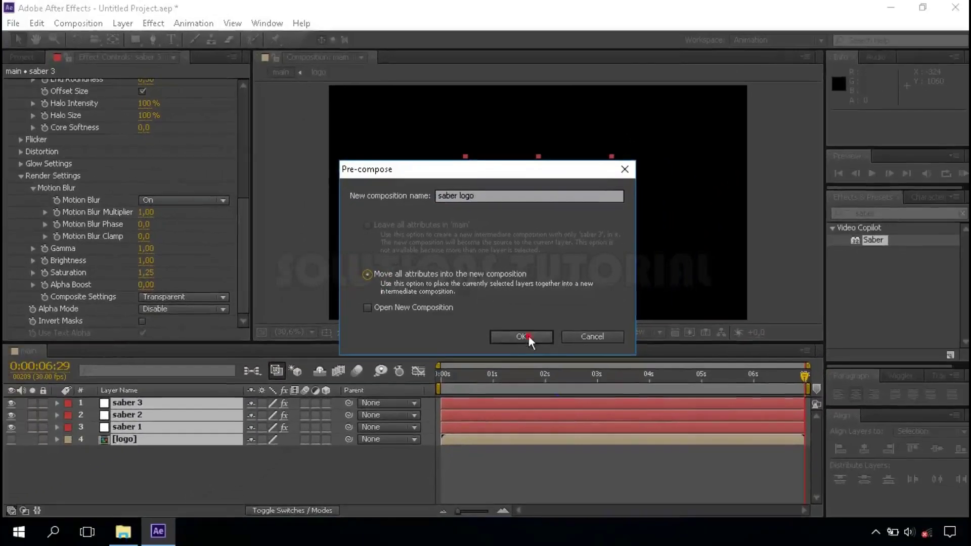
{"action": "left_click", "coordinate": [529, 335]}
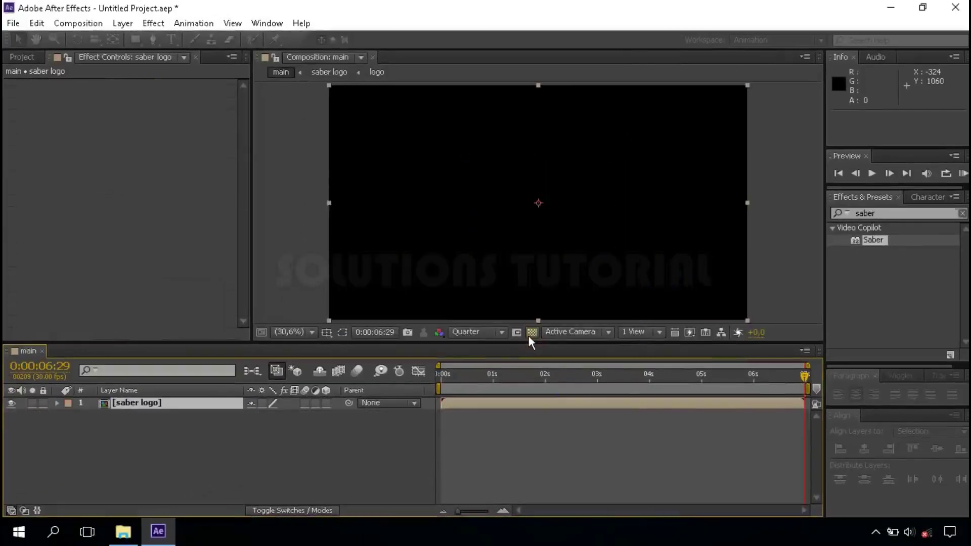
- Create a black 1920 x 1080 px solid named "background" and place it beneath the saber logo layer
{"action": "left_click", "coordinate": [231, 449]}
{"action": "right_click", "coordinate": [220, 452]}
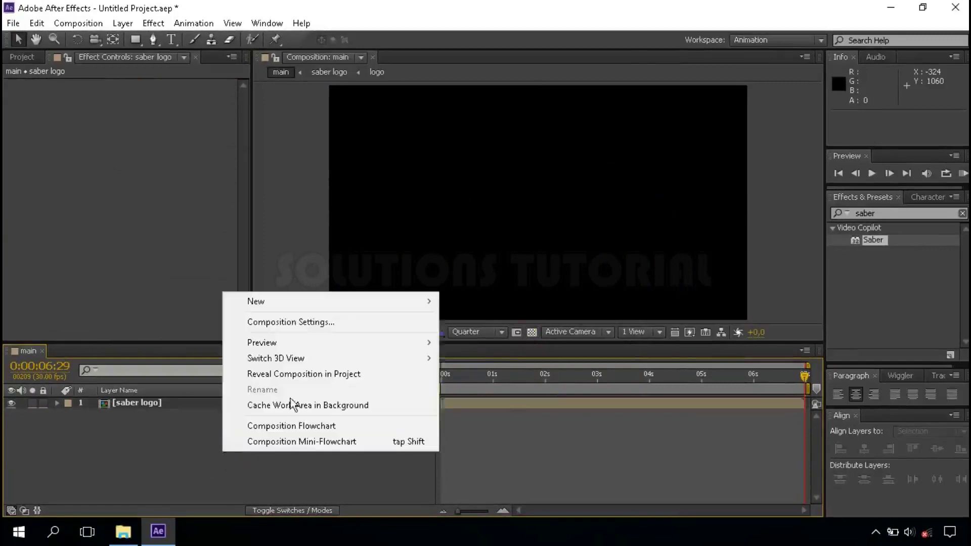
{"action": "mouse_move", "coordinate": [351, 302]}
{"action": "left_click", "coordinate": [514, 336]}
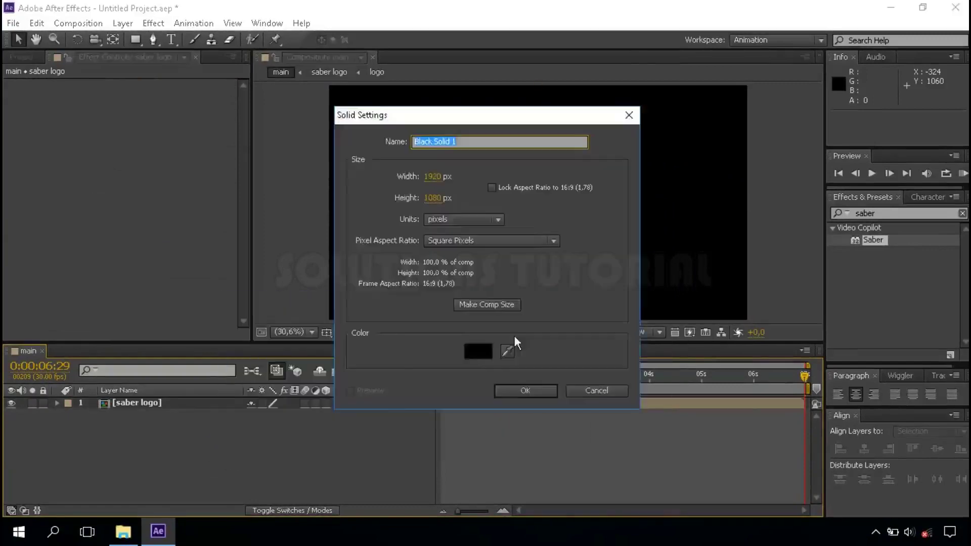
{"action": "type", "text": "background"}
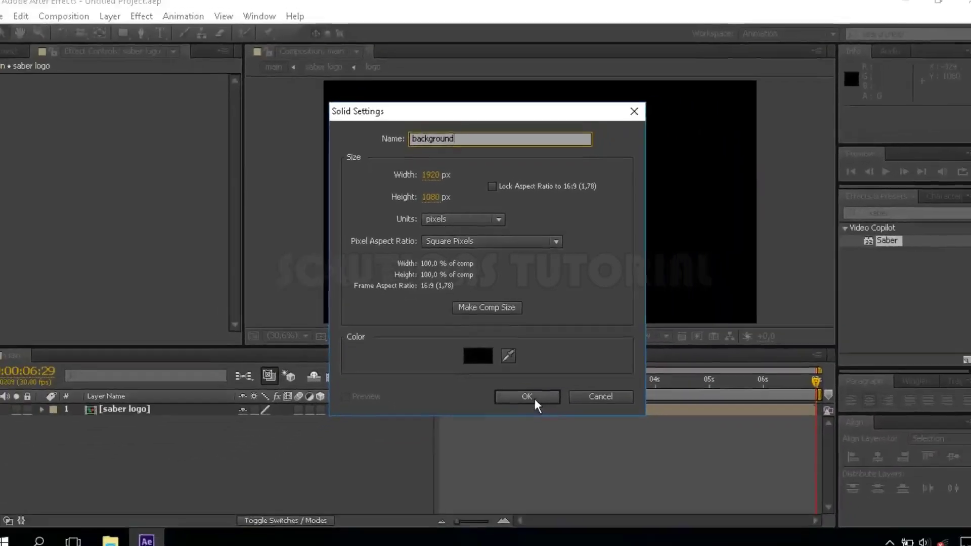
{"action": "left_click", "coordinate": [563, 476]}
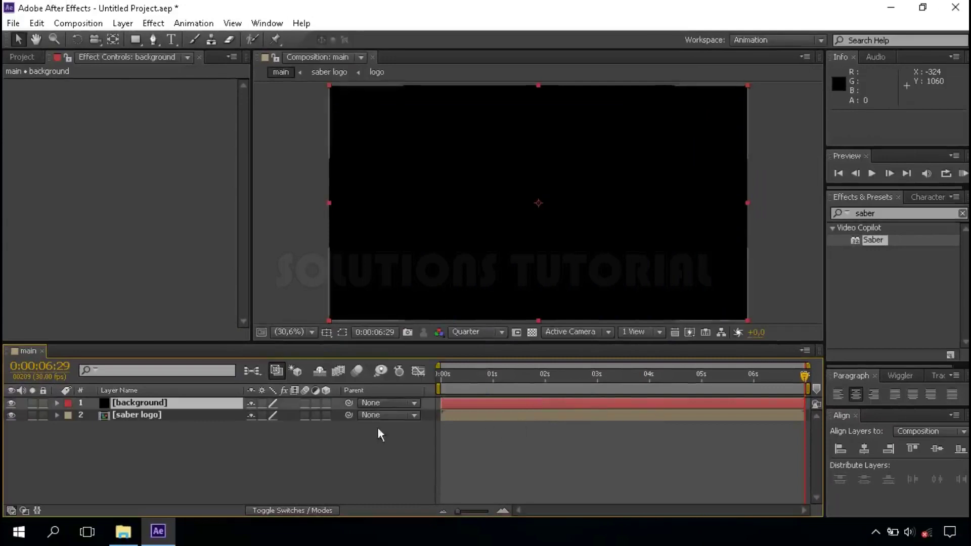
{"action": "left_click", "coordinate": [171, 404]}
{"action": "left_click_drag", "start_coordinate": [168, 404], "coordinate": [172, 423]}
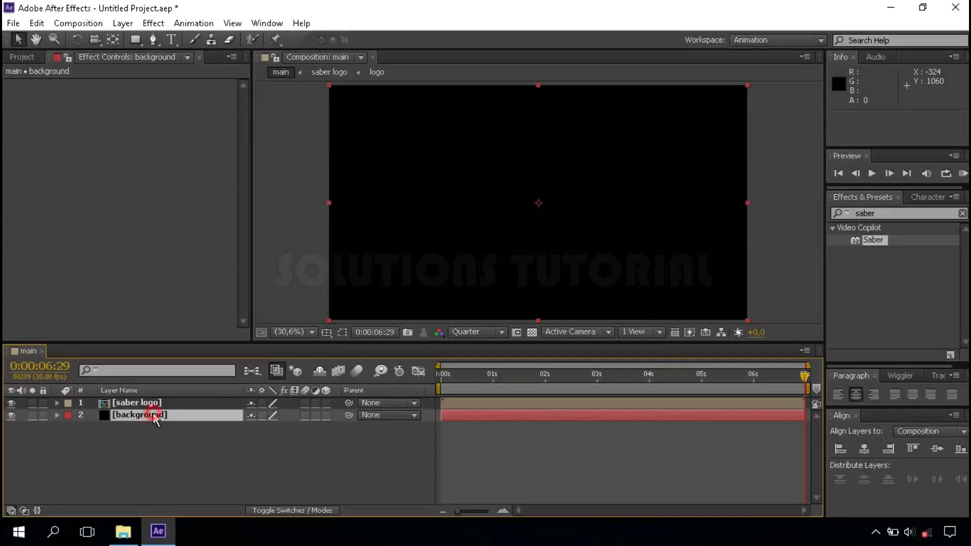
- Find the Ramp effect and apply it to the background layer
{"action": "left_click", "coordinate": [193, 413]}
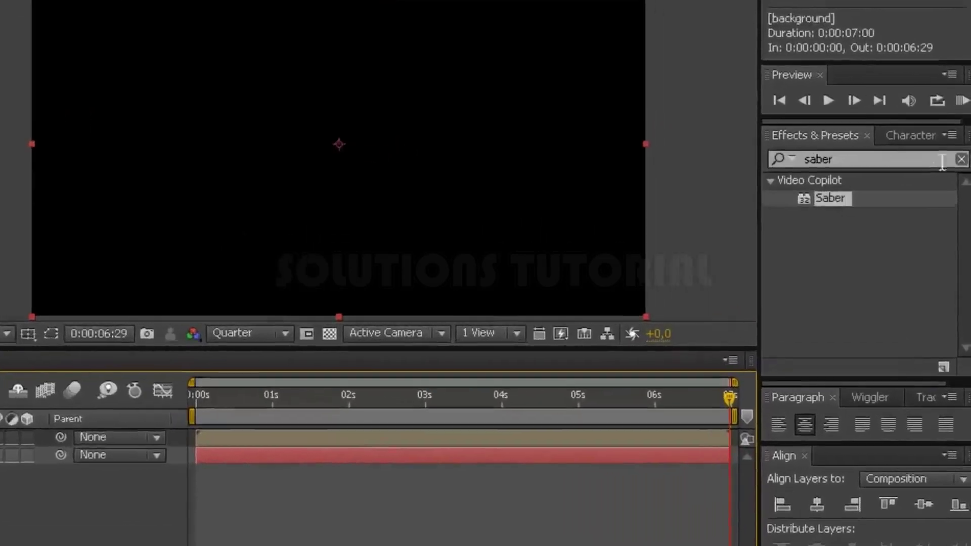
{"action": "left_click", "coordinate": [964, 209]}
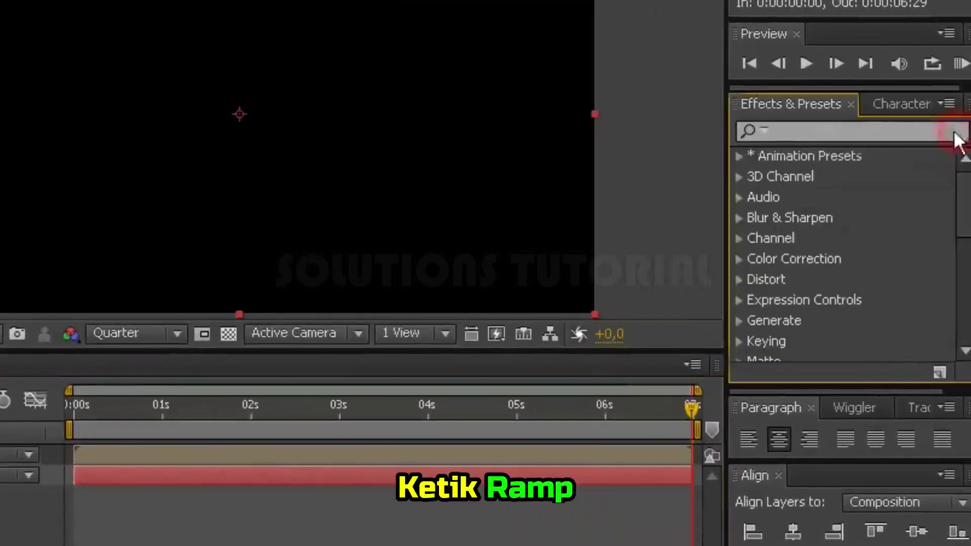
{"action": "type", "text": "ramp"}
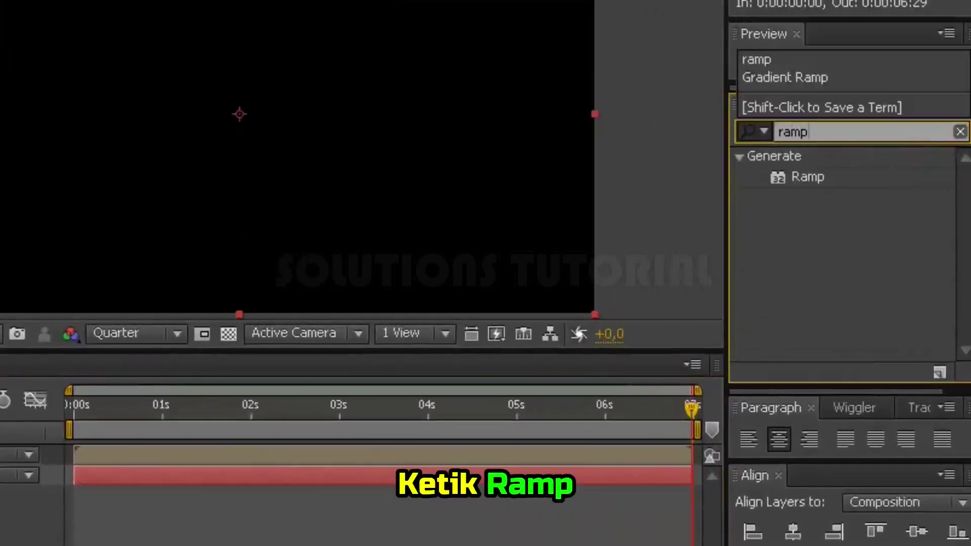
{"action": "left_click", "coordinate": [808, 180]}
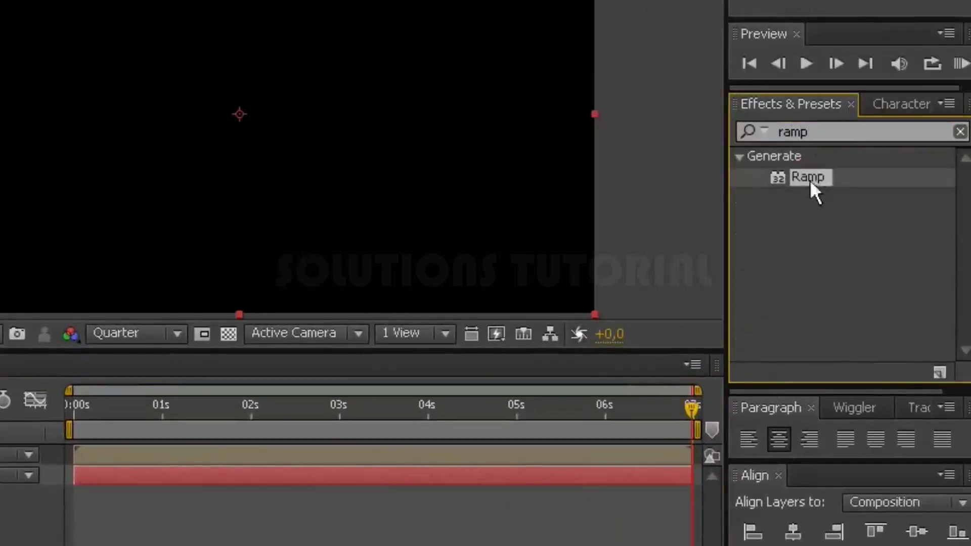
{"action": "left_click_drag", "start_coordinate": [780, 189], "coordinate": [192, 411]}
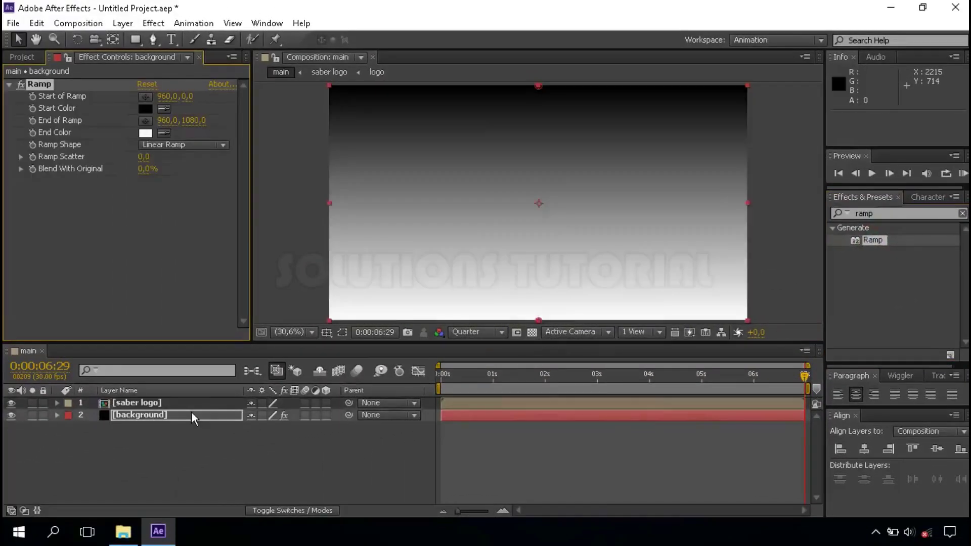
- Set the background Ramp's End Color to near-black 030303 and its Start Color to dark red 220404
{"action": "left_click", "coordinate": [145, 133]}
{"action": "left_click", "coordinate": [34, 290]}
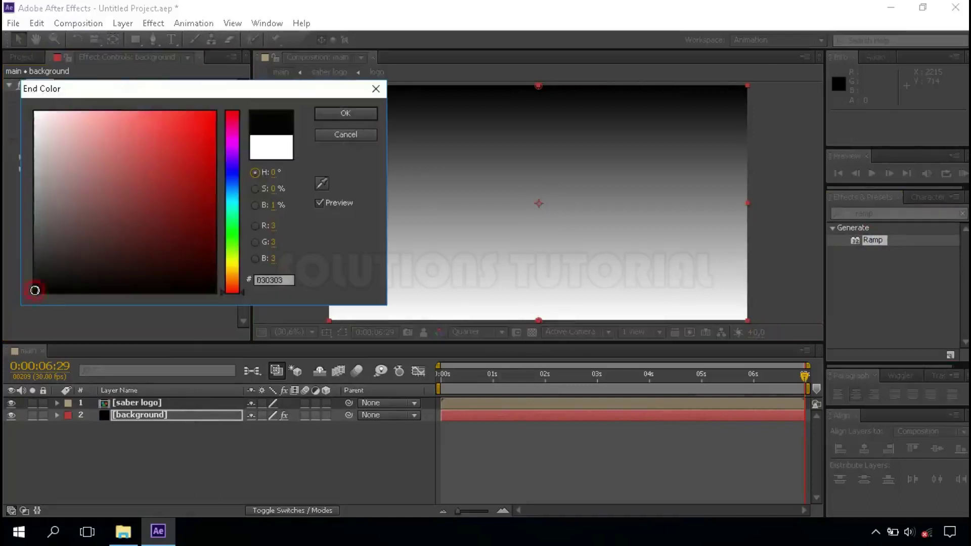
{"action": "left_click", "coordinate": [342, 114]}
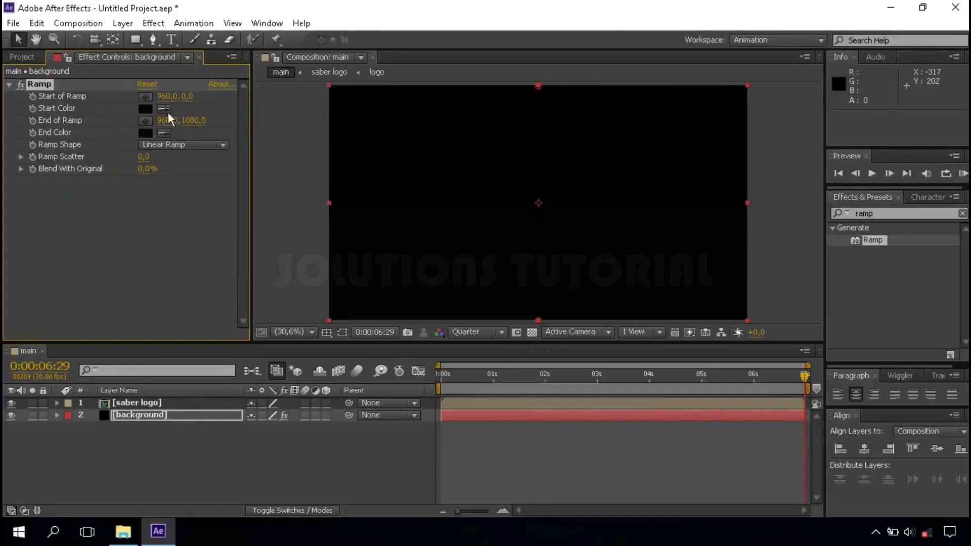
{"action": "left_click", "coordinate": [146, 109]}
{"action": "left_click_drag", "start_coordinate": [232, 125], "coordinate": [232, 99]}
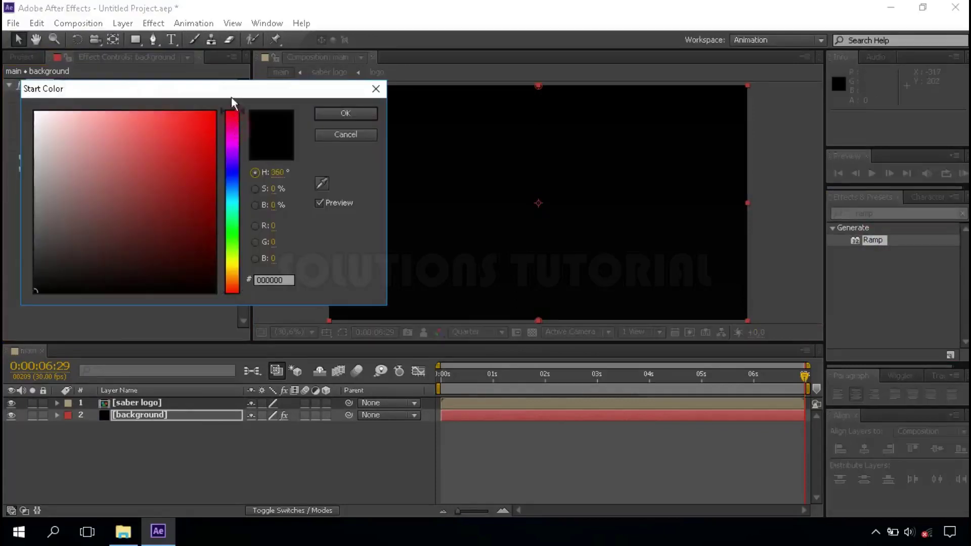
{"action": "left_click", "coordinate": [144, 234]}
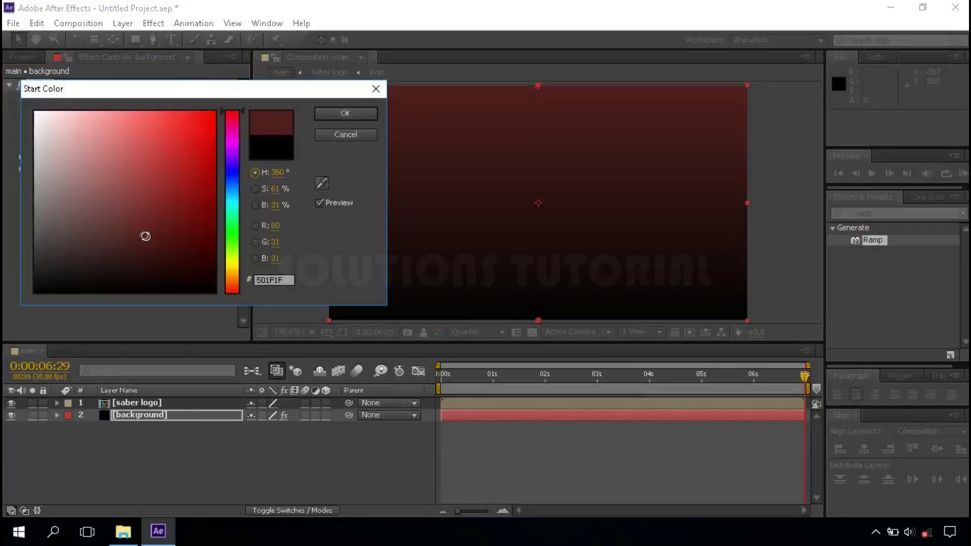
{"action": "mouse_move", "coordinate": [148, 236]}
{"action": "left_mouse_down"}
{"action": "mouse_move", "coordinate": [178, 243]}
{"action": "mouse_move", "coordinate": [196, 264]}
{"action": "left_mouse_up"}
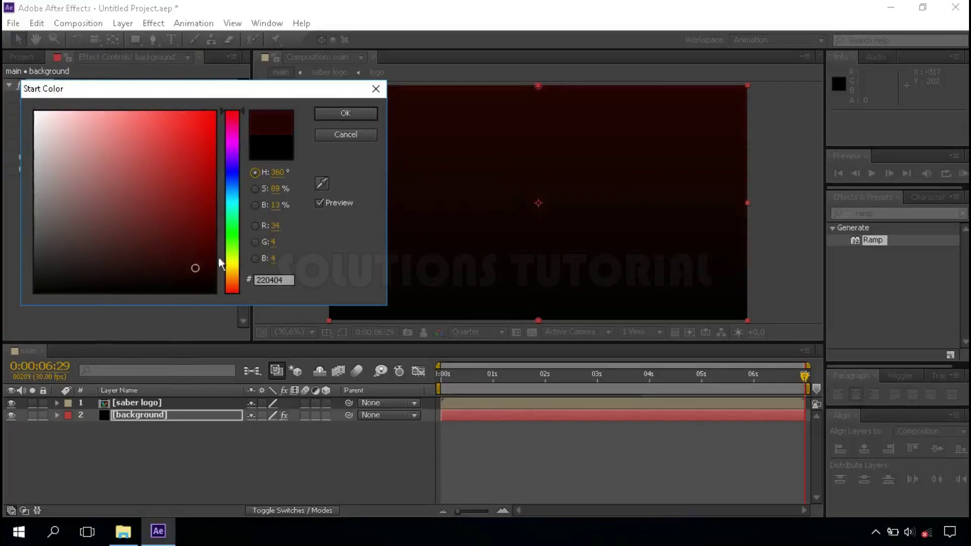
{"action": "left_click", "coordinate": [347, 113]}
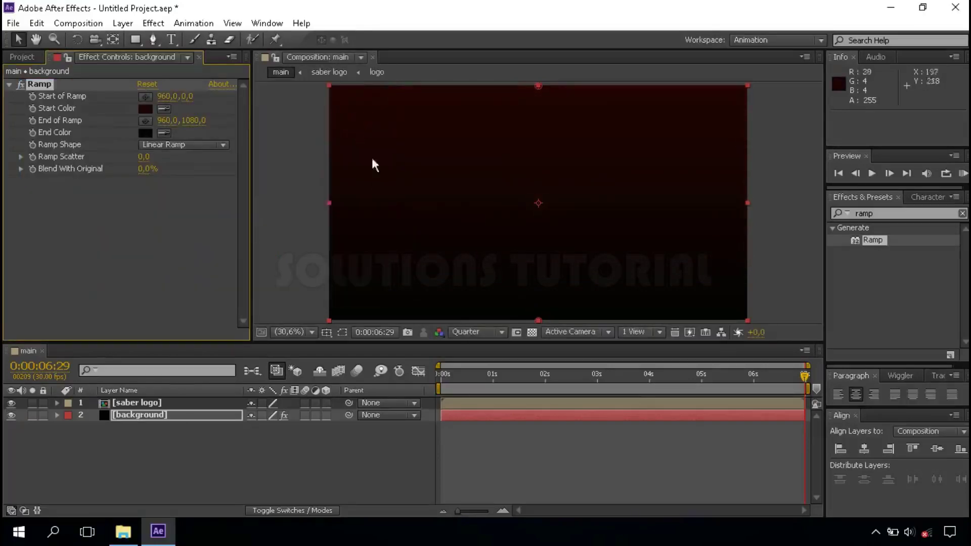
- Duplicate the saber logo layer and make both copies 3D layers
{"action": "left_click", "coordinate": [140, 400]}
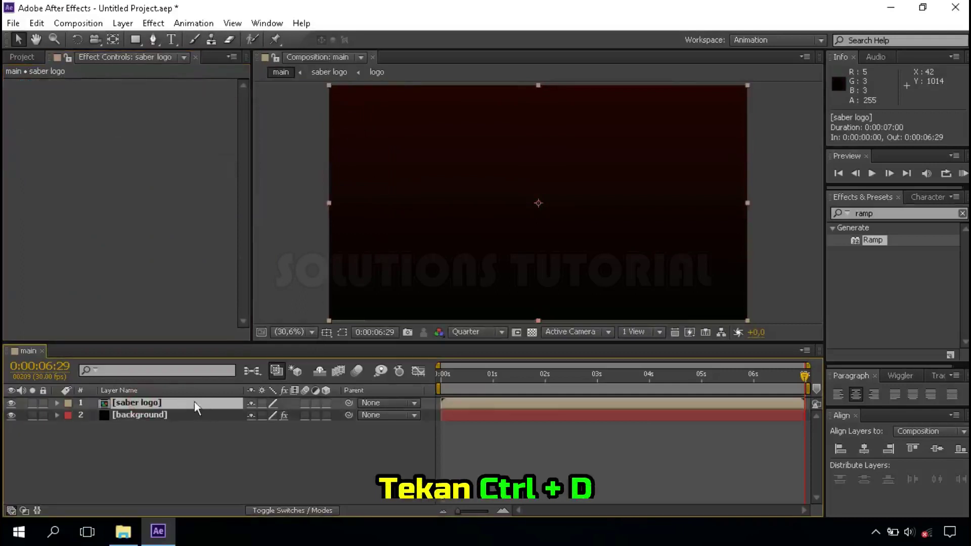
{"action": "key", "text": "ctrl+d"}
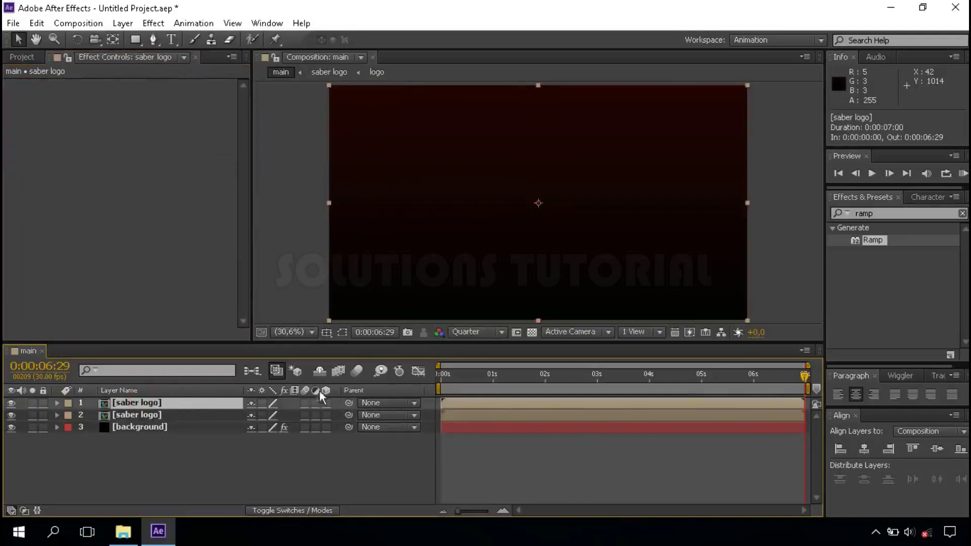
{"action": "left_click", "coordinate": [325, 402]}
{"action": "left_click", "coordinate": [326, 414]}
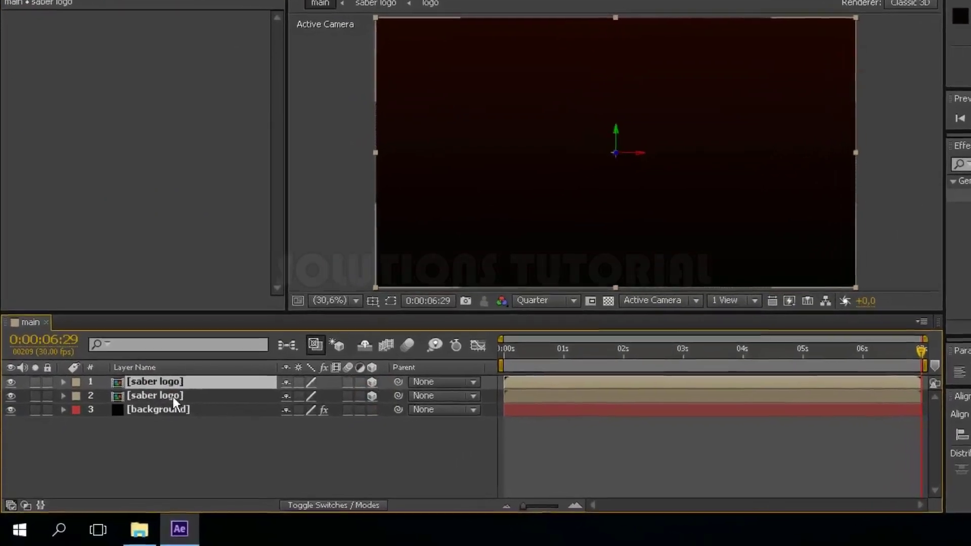
- Set the lower saber logo layer's X Orientation to 98°, previewing the logo at 0:00:02:05
{"action": "left_click", "coordinate": [174, 415]}
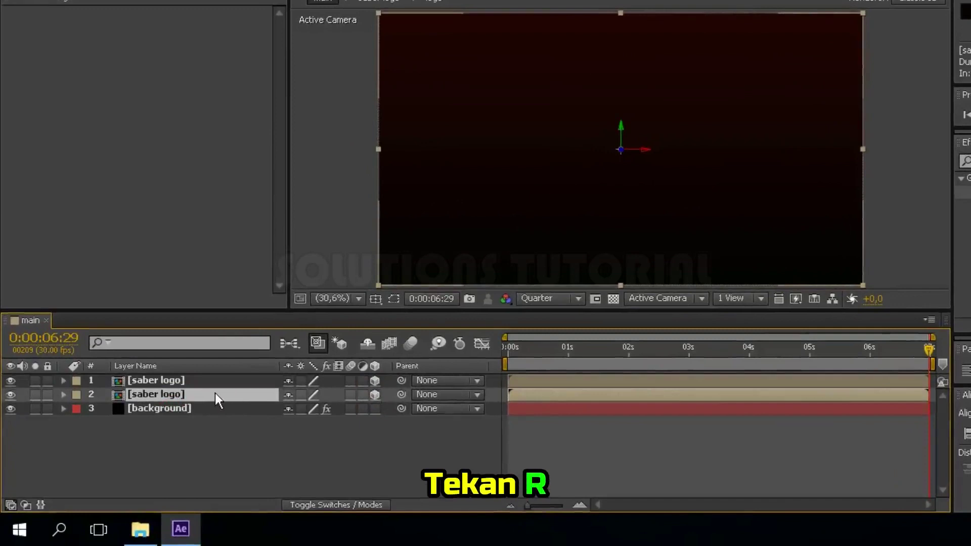
{"action": "key", "text": "r"}
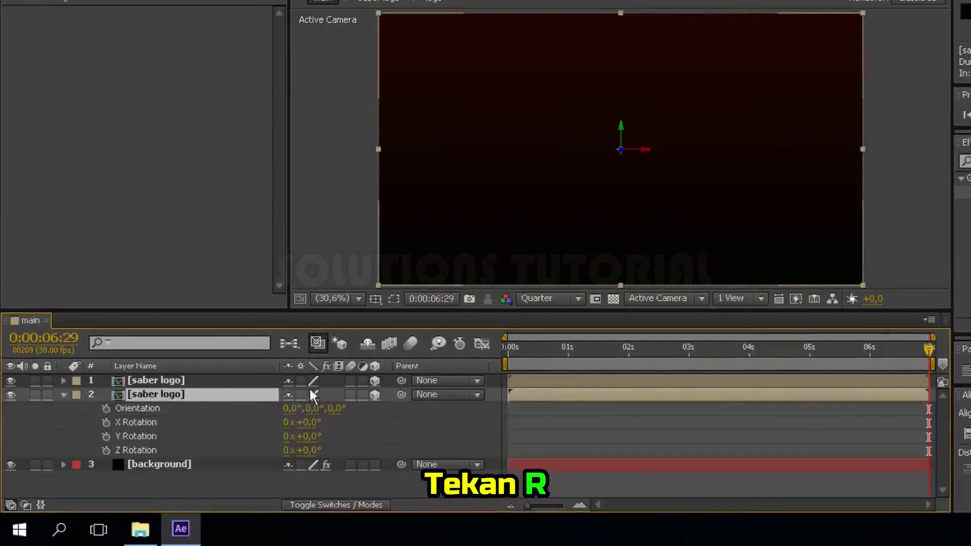
{"action": "left_click", "coordinate": [594, 346]}
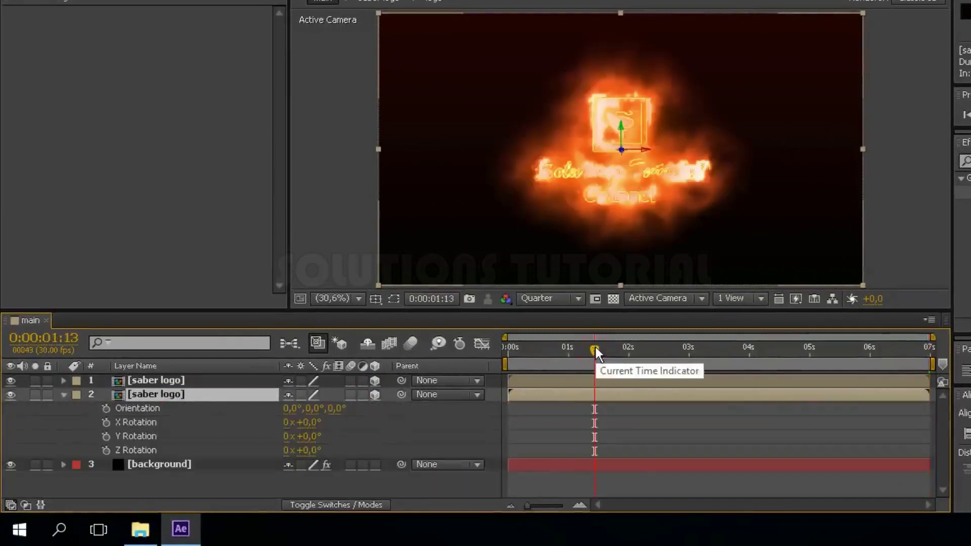
{"action": "left_click", "coordinate": [637, 347]}
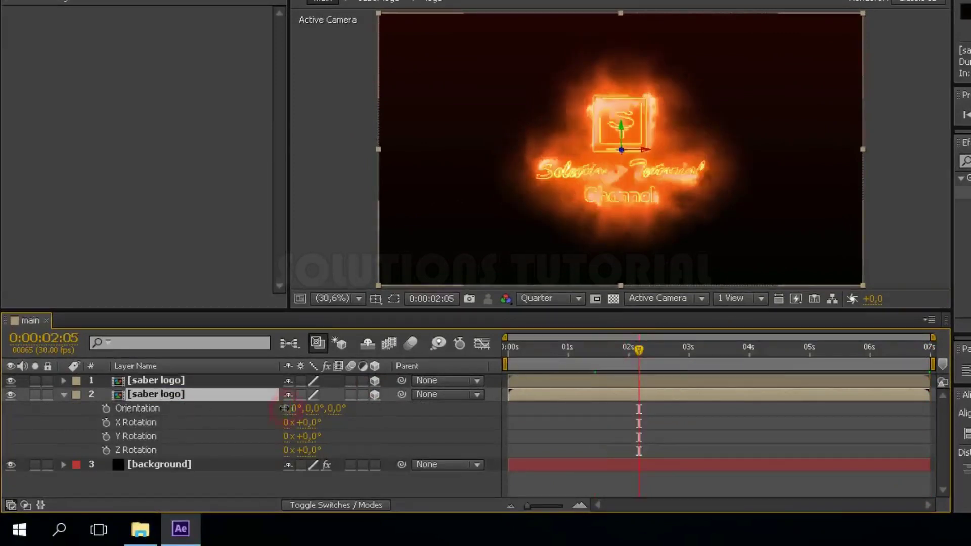
{"action": "left_click_drag", "start_coordinate": [292, 408], "coordinate": [370, 409]}
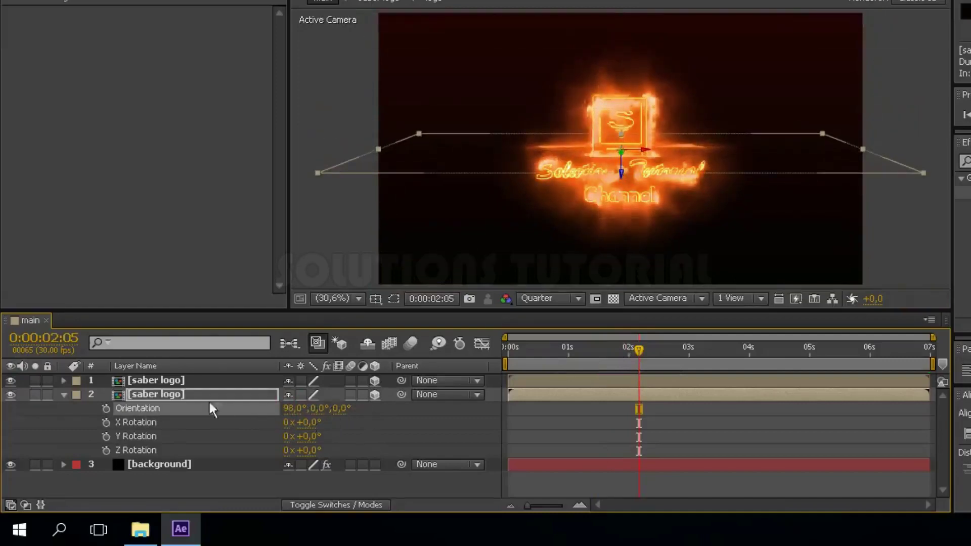
- Move the lower saber logo layer down to a Y Position of 904 and collapse its properties
{"action": "left_click", "coordinate": [179, 395]}
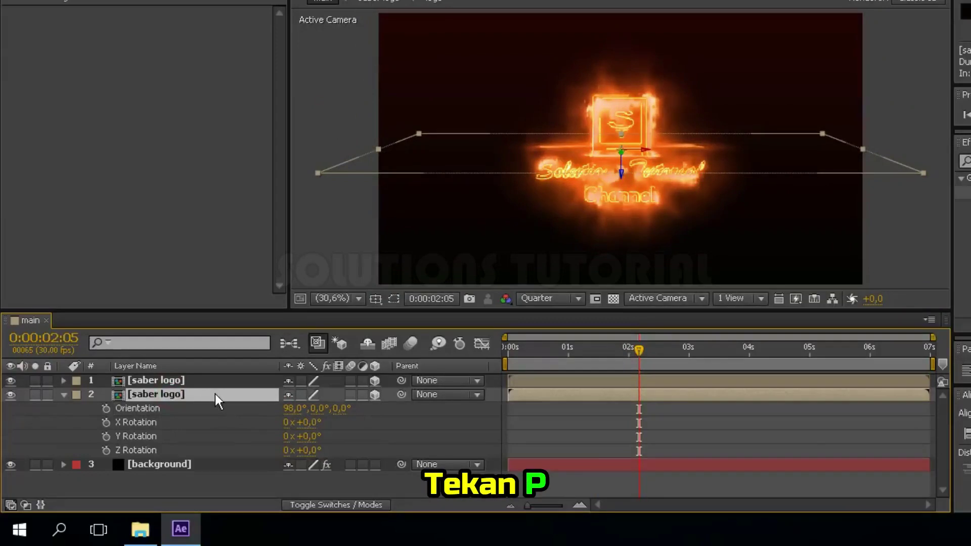
{"action": "key", "text": "p"}
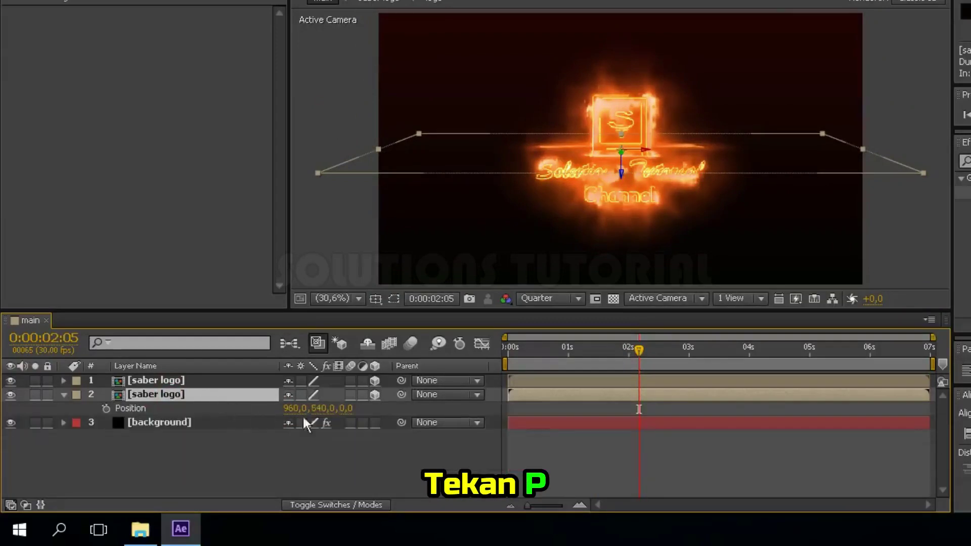
{"action": "left_click_drag", "start_coordinate": [323, 408], "coordinate": [407, 408]}
{"action": "left_click_drag", "start_coordinate": [406, 408], "coordinate": [404, 408]}
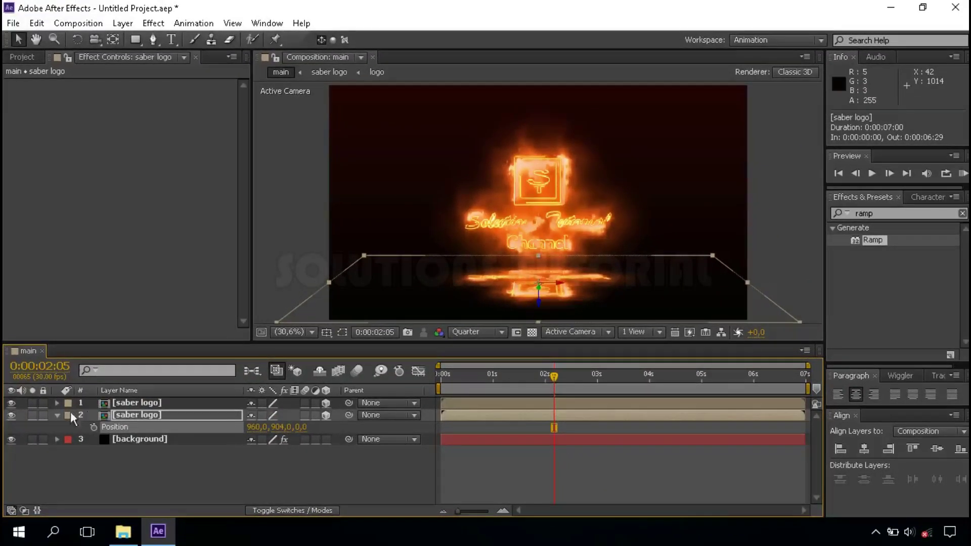
{"action": "left_click", "coordinate": [57, 415]}
- Apply Gaussian Blur to the lower saber logo layer and set its Blurriness to 55
{"action": "left_click", "coordinate": [196, 415]}
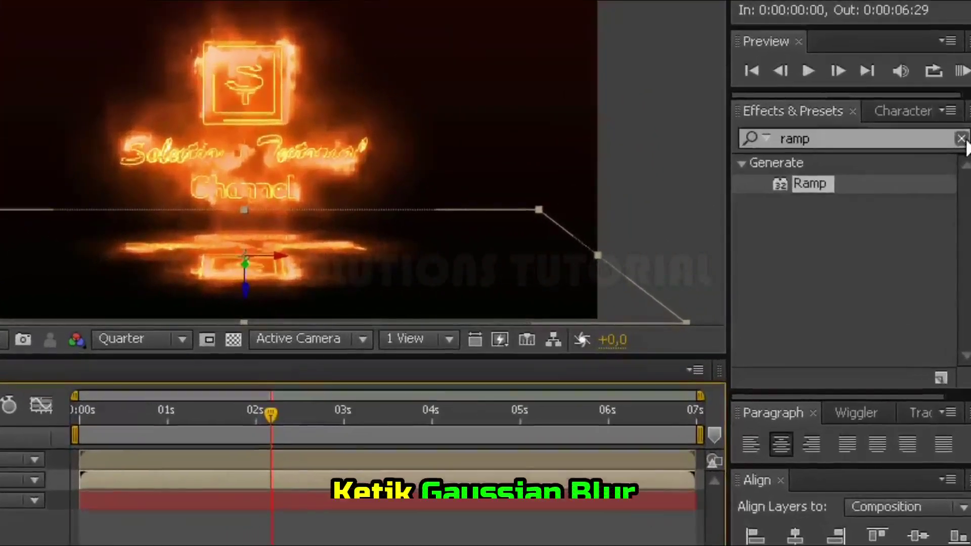
{"action": "left_click", "coordinate": [962, 213]}
{"action": "left_click", "coordinate": [894, 140]}
{"action": "type", "text": "gauss"}
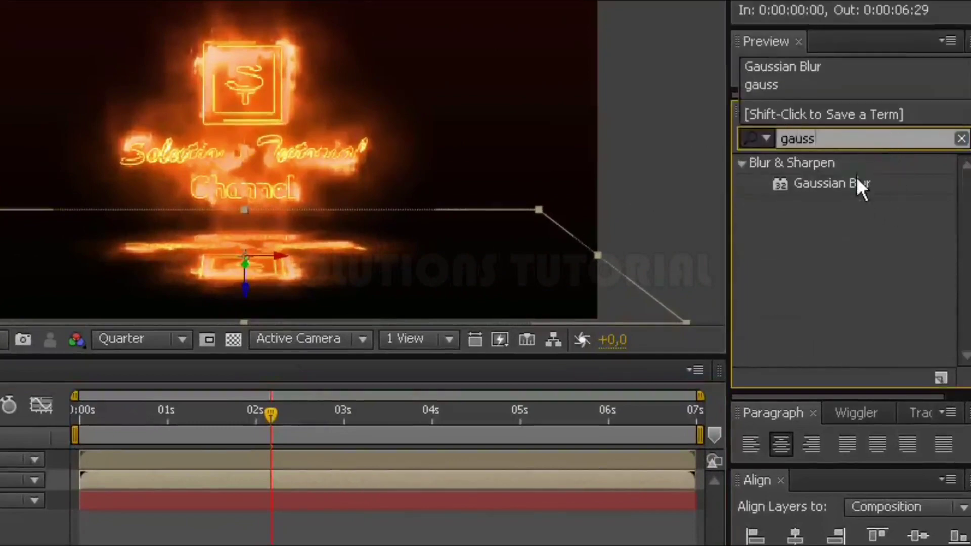
{"action": "left_click_drag", "start_coordinate": [851, 182], "coordinate": [0, 496]}
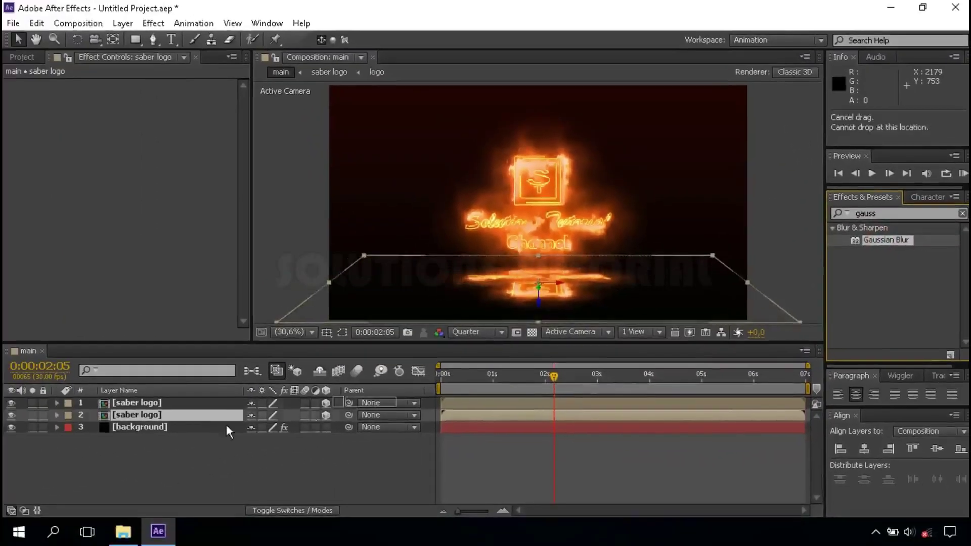
{"action": "left_click_drag", "start_coordinate": [226, 424], "coordinate": [150, 417]}
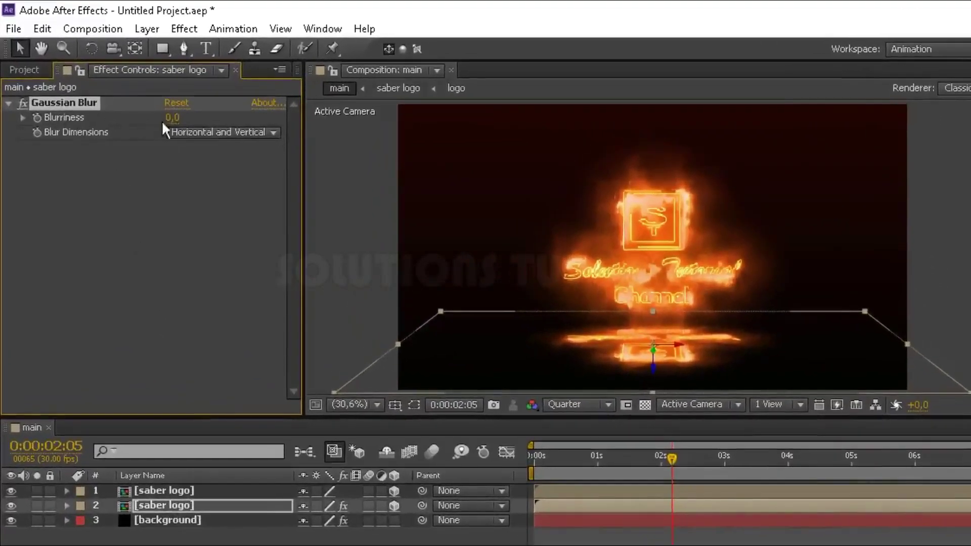
{"action": "left_click", "coordinate": [172, 118]}
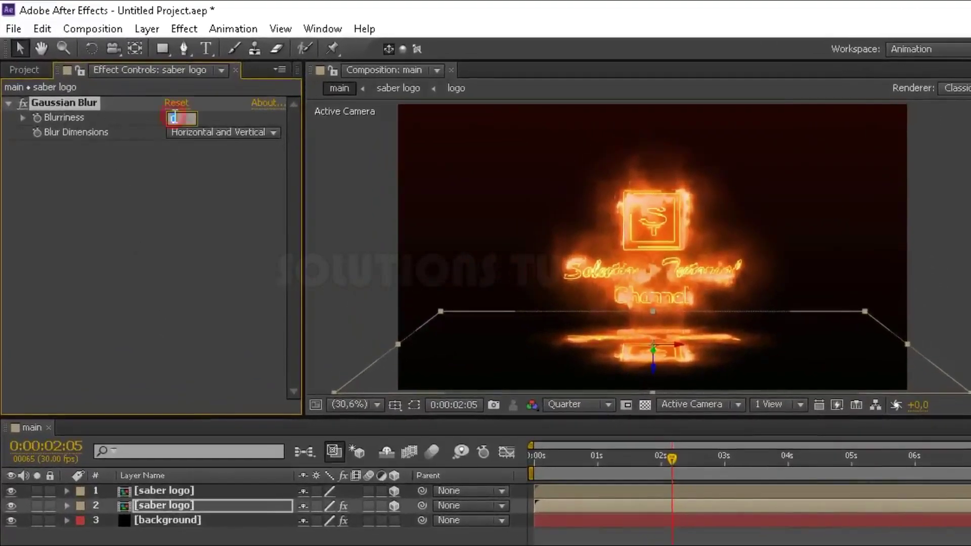
{"action": "type", "text": "55"}
{"action": "key", "text": "Return"}
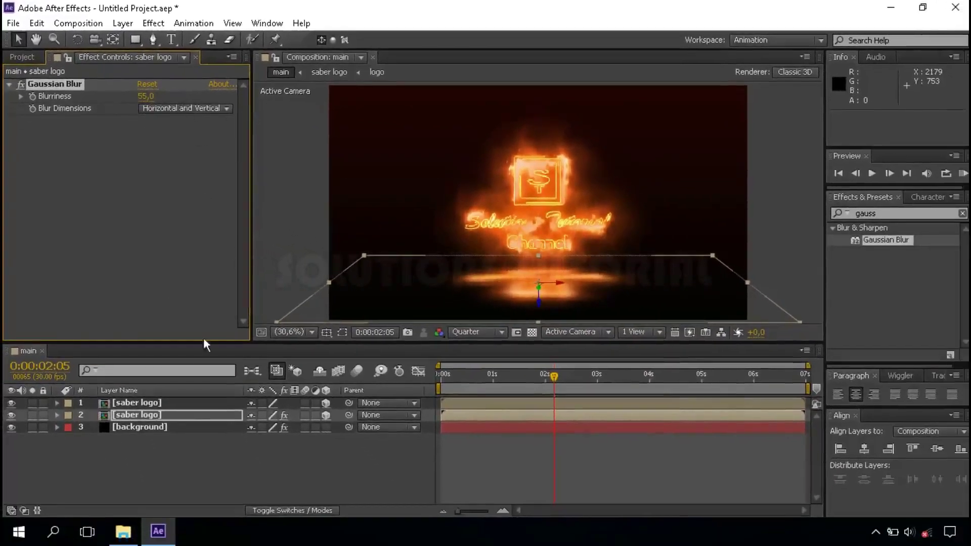
- Add CC Radial Fast Blur to the lower saber logo layer with an Amount of 90
{"action": "left_click", "coordinate": [198, 420]}
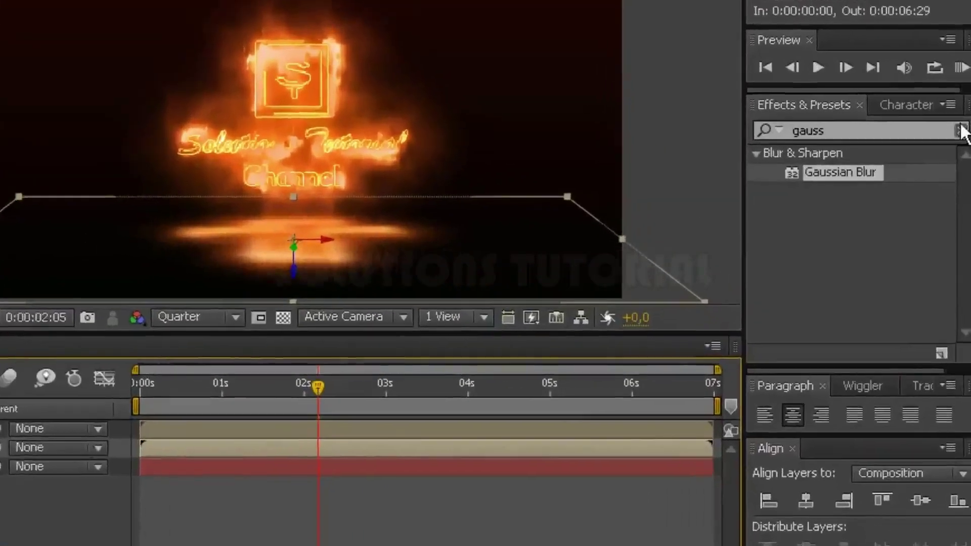
{"action": "left_click", "coordinate": [961, 213]}
{"action": "left_click", "coordinate": [930, 120]}
{"action": "type", "text": "cc radi"}
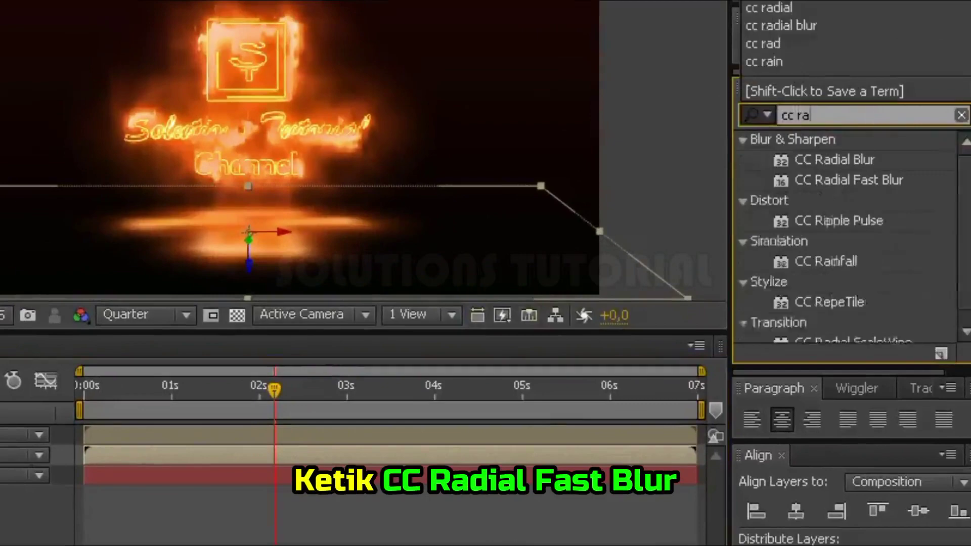
{"action": "type", "text": "al"}
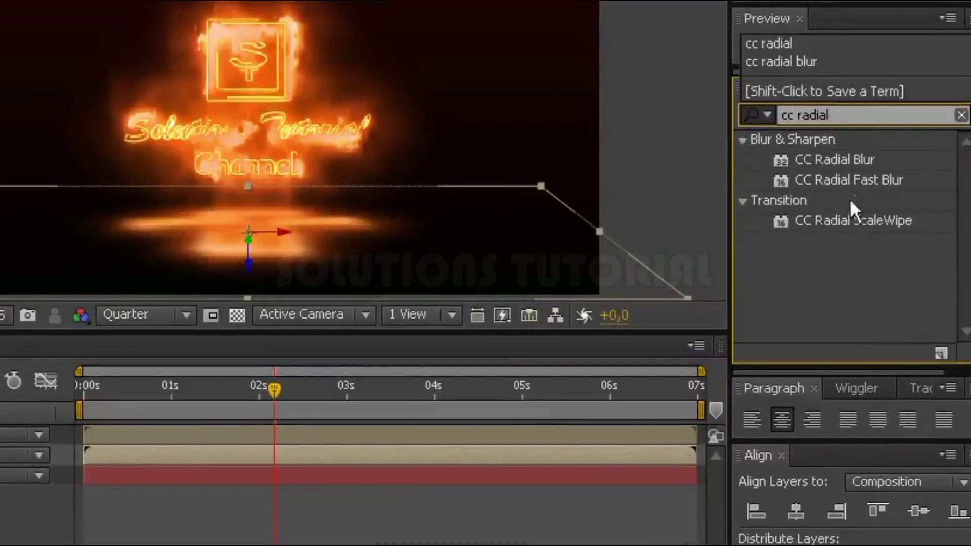
{"action": "left_click_drag", "start_coordinate": [842, 181], "coordinate": [524, 283]}
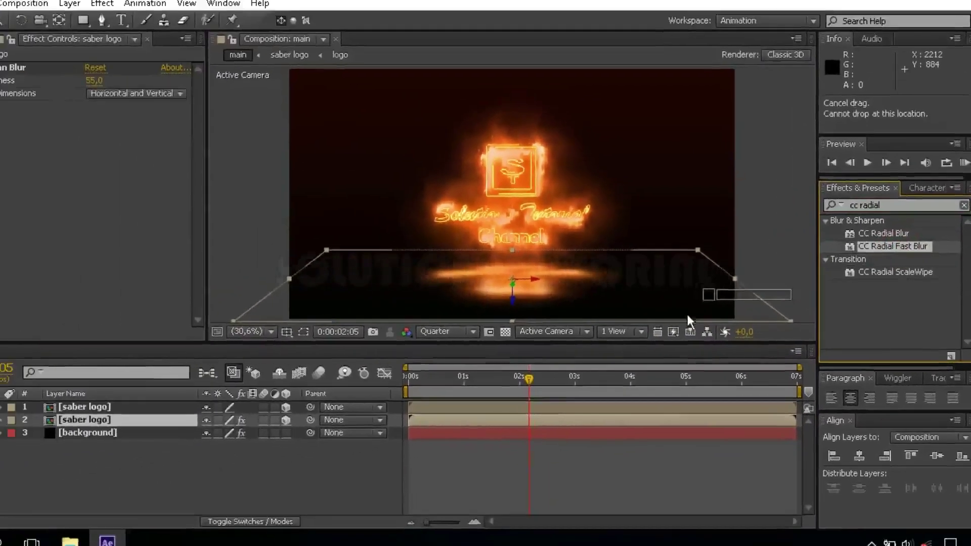
{"action": "left_click_drag", "start_coordinate": [687, 316], "coordinate": [109, 420]}
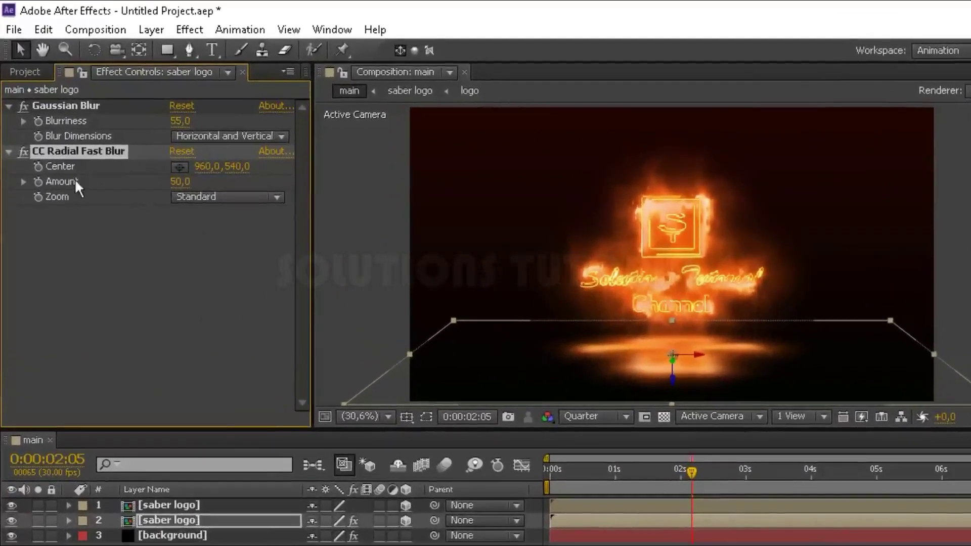
{"action": "left_click", "coordinate": [180, 182]}
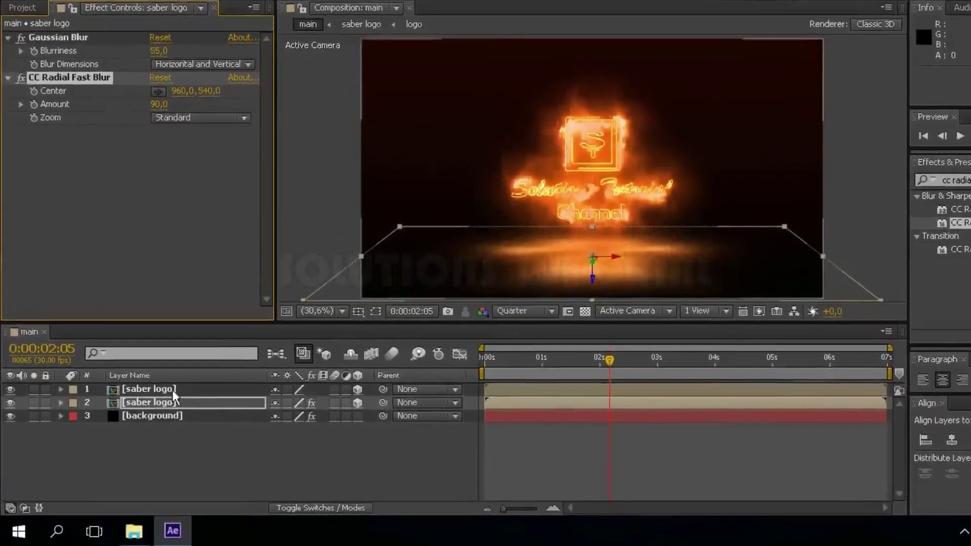
- Reduce the lower saber logo layer's Opacity to 30% and collapse its properties
{"action": "left_click", "coordinate": [199, 415]}
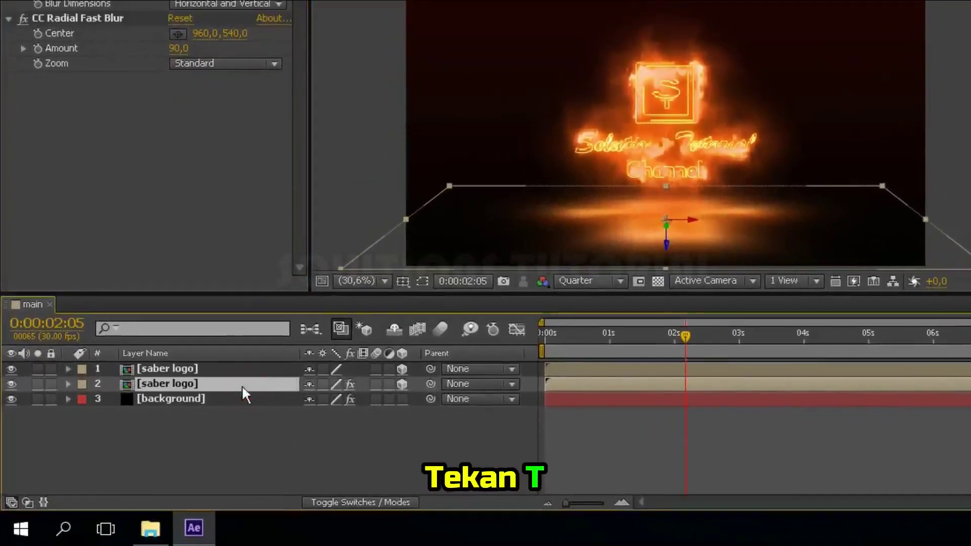
{"action": "key", "text": "t"}
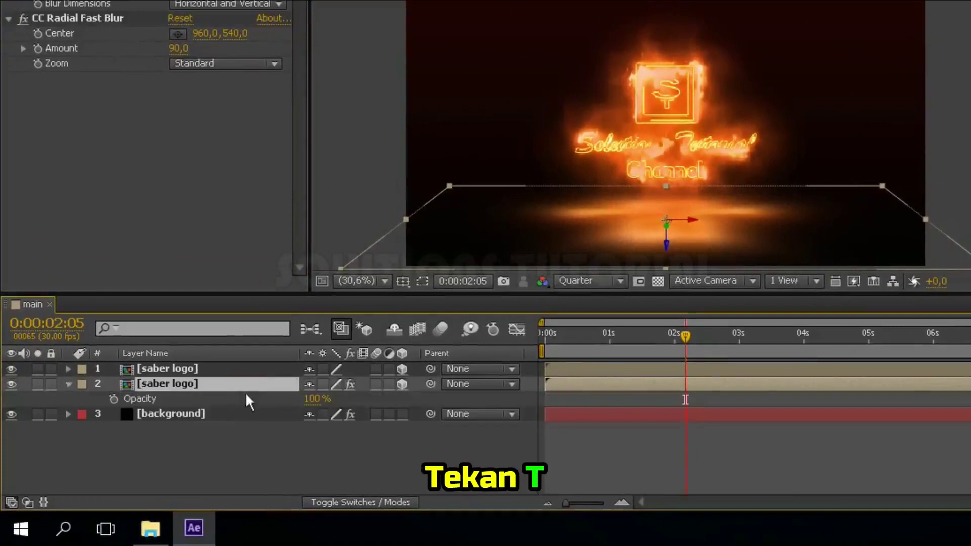
{"action": "left_click", "coordinate": [311, 400]}
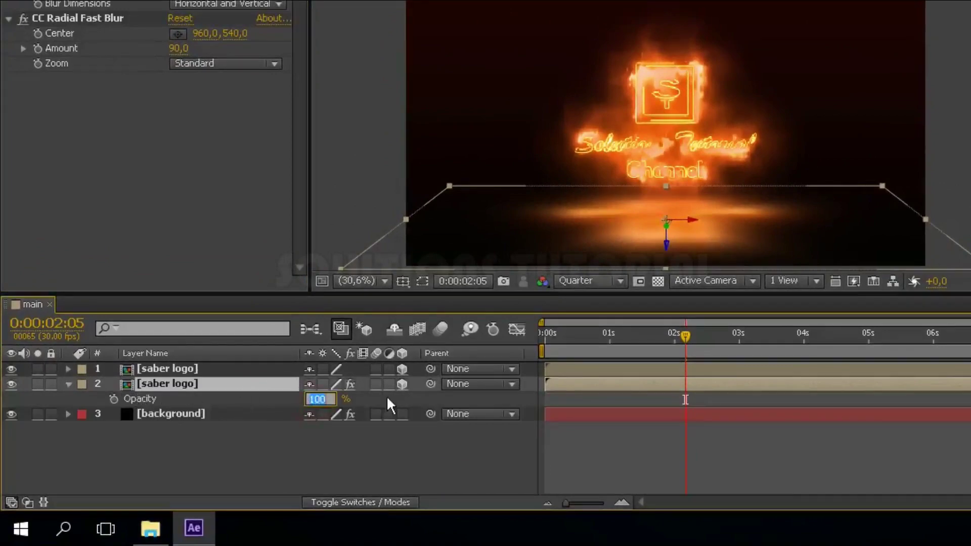
{"action": "type", "text": "30"}
{"action": "key", "text": "Return"}
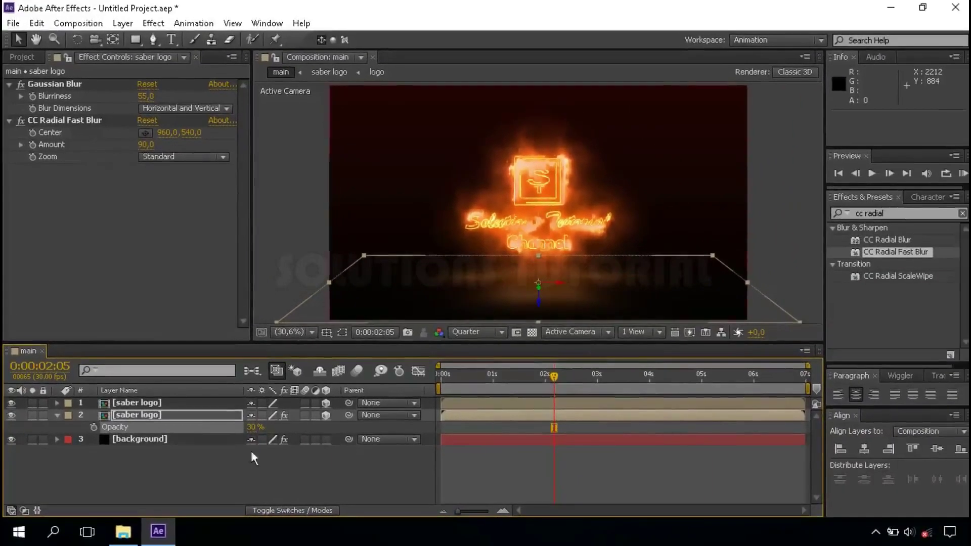
{"action": "left_click", "coordinate": [55, 417]}
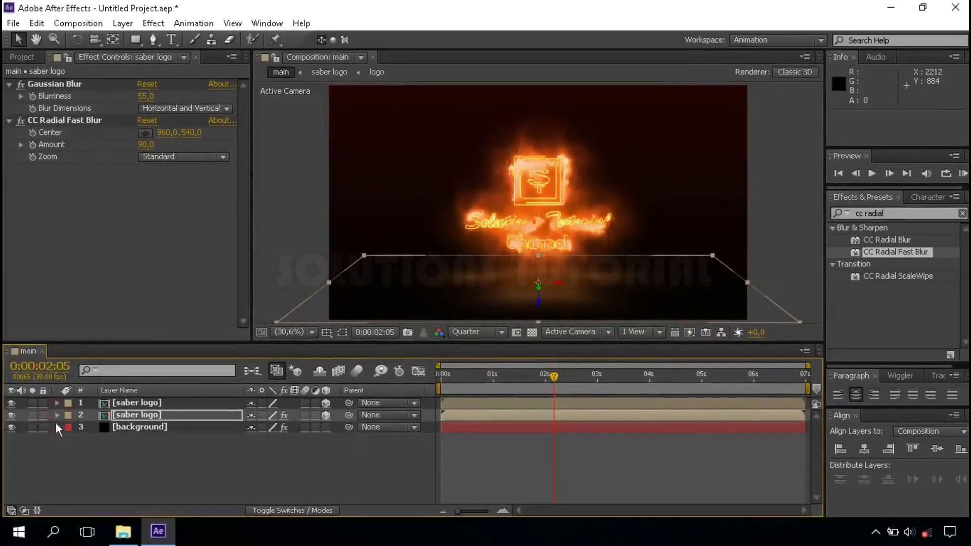
- Create a two-node camera in the main composition using the 50mm preset
{"action": "left_click", "coordinate": [166, 464]}
{"action": "right_click", "coordinate": [174, 473]}
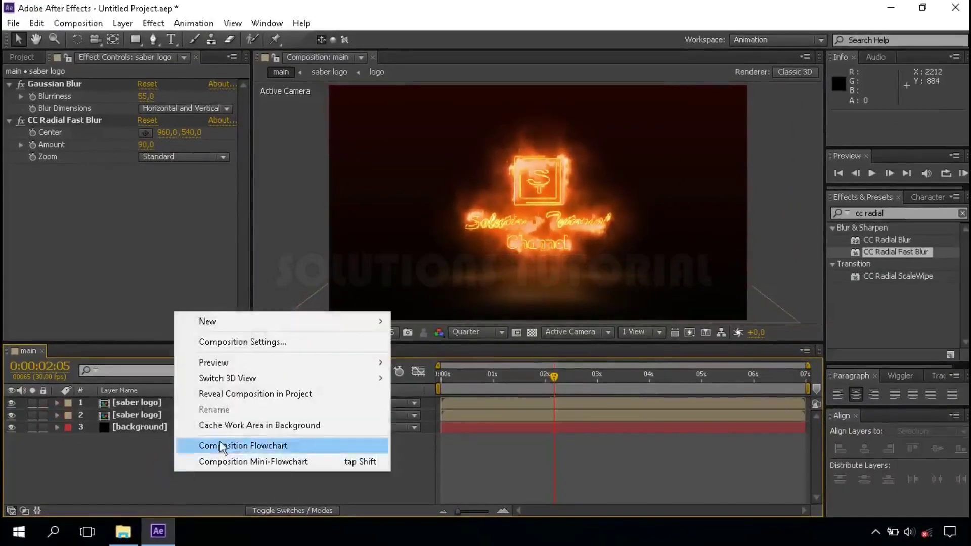
{"action": "mouse_move", "coordinate": [298, 323]}
{"action": "left_click", "coordinate": [463, 387]}
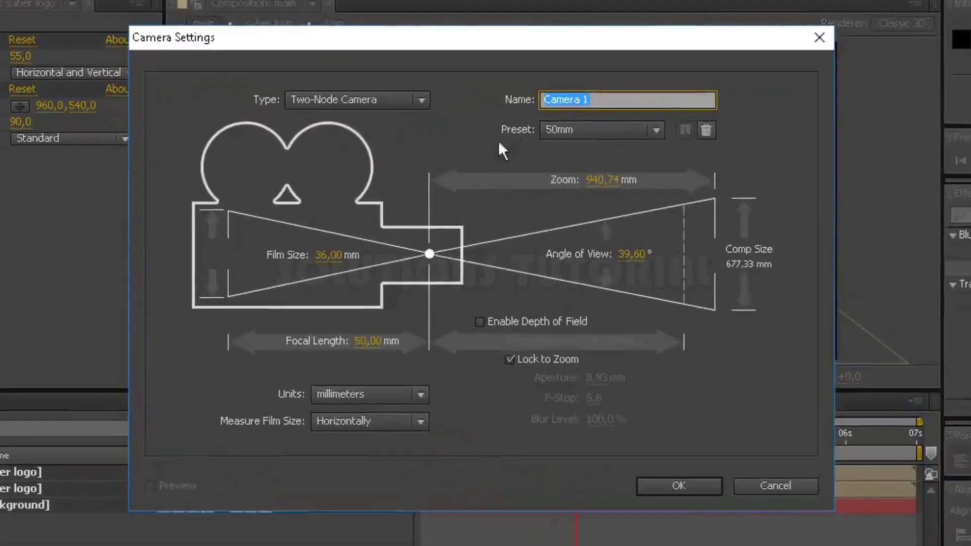
{"action": "left_click", "coordinate": [568, 134]}
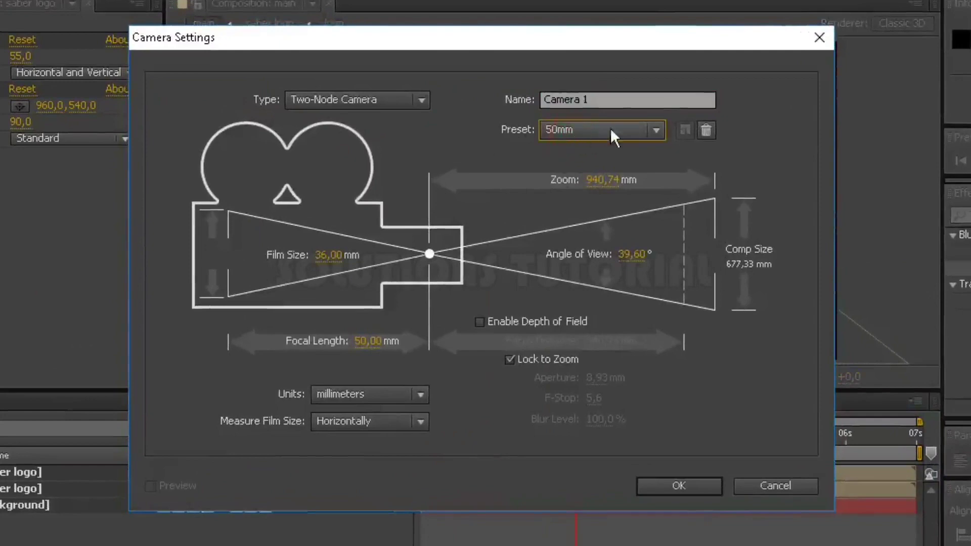
{"action": "left_click", "coordinate": [649, 130]}
{"action": "left_click", "coordinate": [600, 287]}
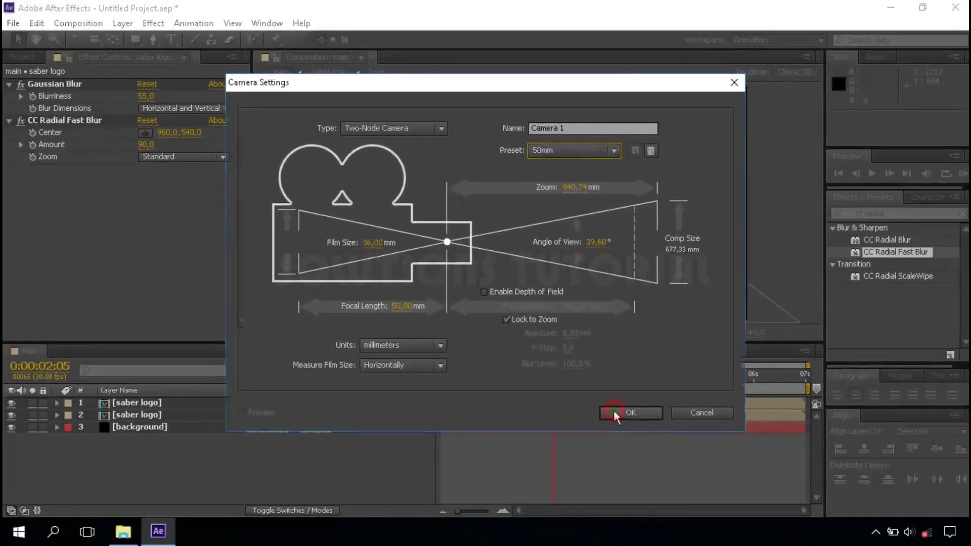
{"action": "left_click", "coordinate": [679, 485]}
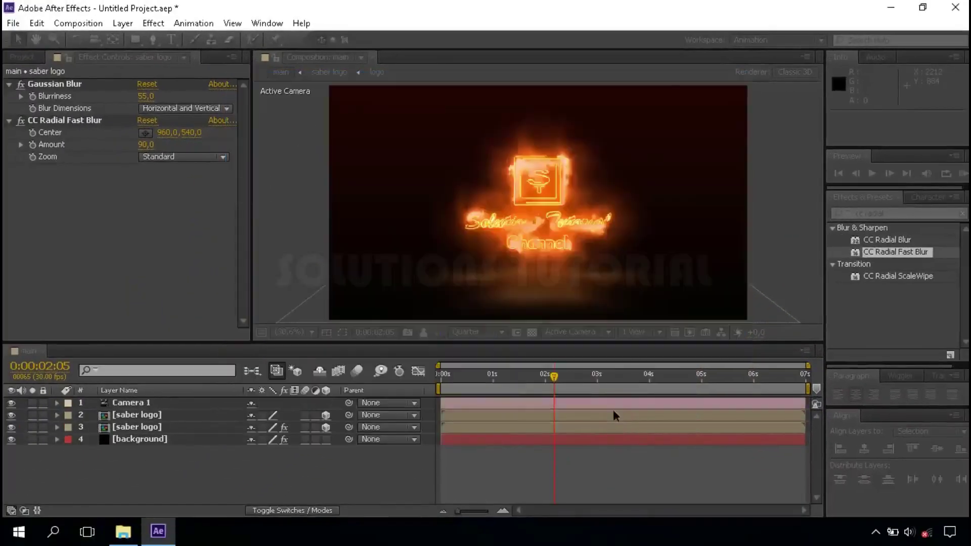
- Add a null object to the main composition and parent the camera to it
{"action": "left_click", "coordinate": [226, 475]}
{"action": "right_click", "coordinate": [227, 474]}
{"action": "mouse_move", "coordinate": [292, 323]}
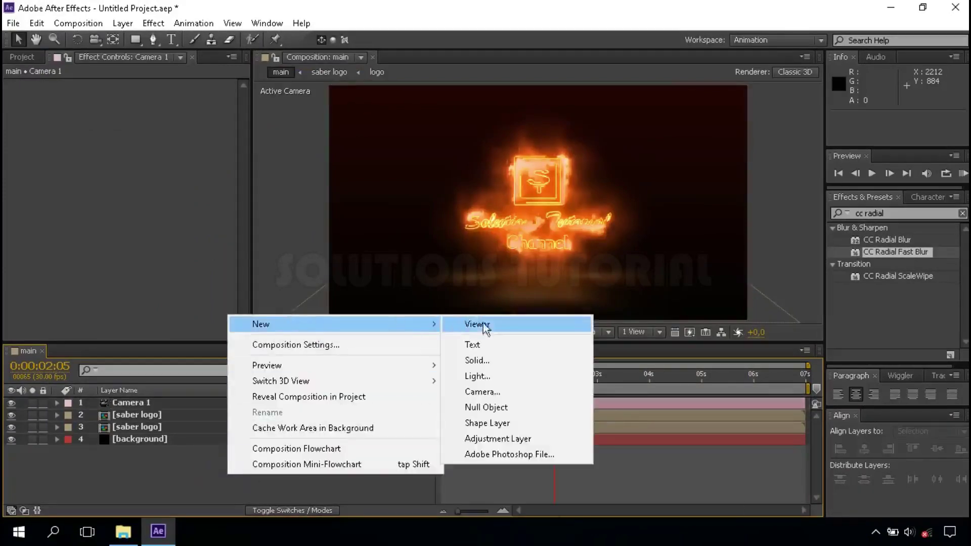
{"action": "left_click", "coordinate": [520, 402]}
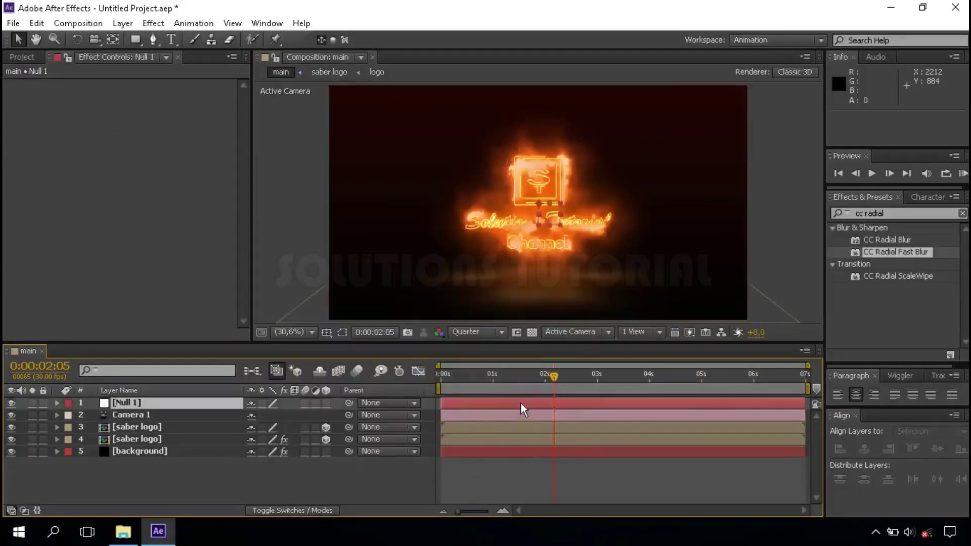
{"action": "left_click", "coordinate": [184, 415]}
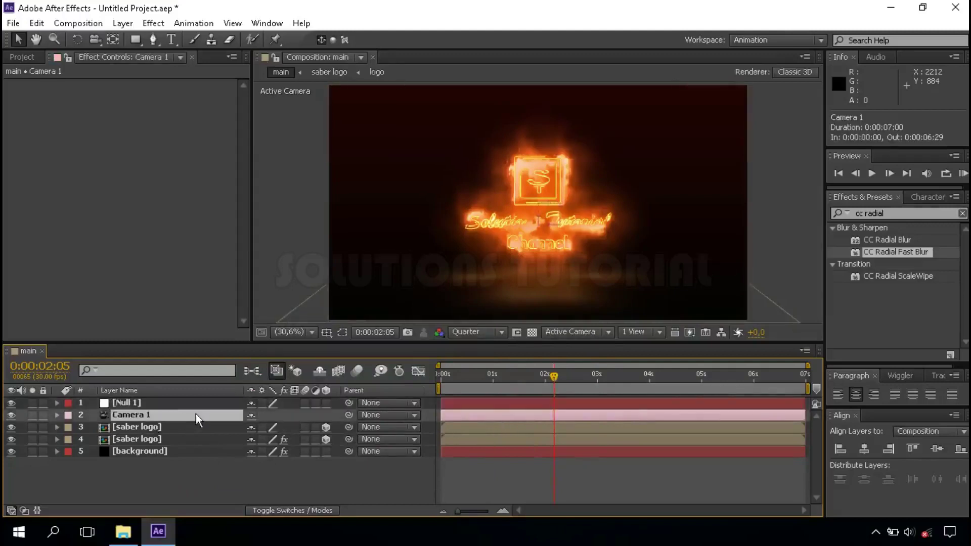
{"action": "left_click_drag", "start_coordinate": [348, 415], "coordinate": [195, 399]}
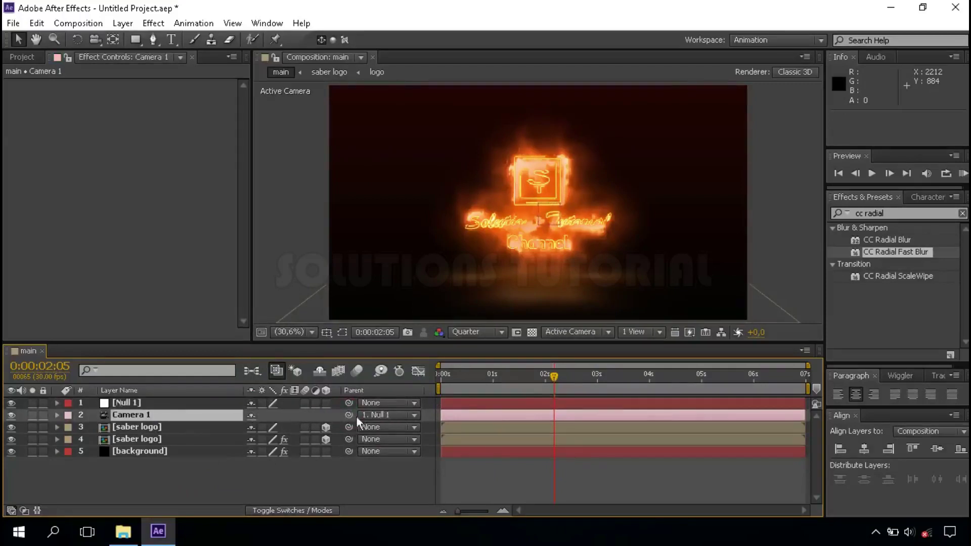
- Make the null a 3D layer and set a starting Position keyframe at 0:00:00:00
{"action": "left_click", "coordinate": [194, 402]}
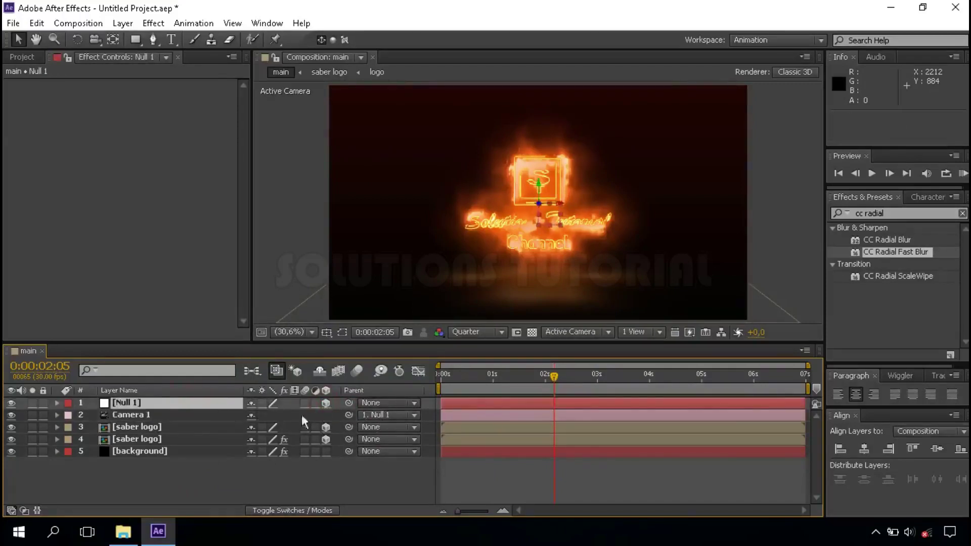
{"action": "left_click", "coordinate": [202, 400]}
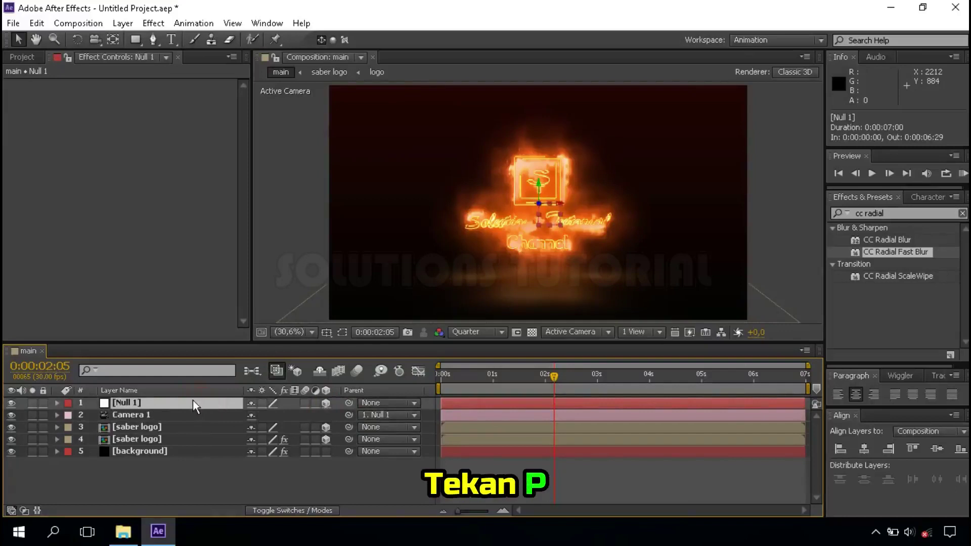
{"action": "key", "text": "p"}
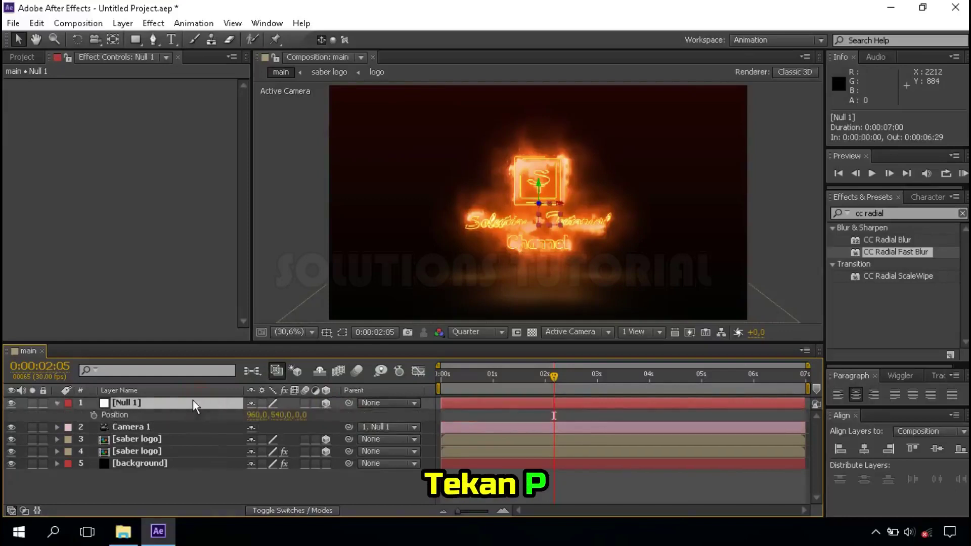
{"action": "left_click", "coordinate": [438, 375]}
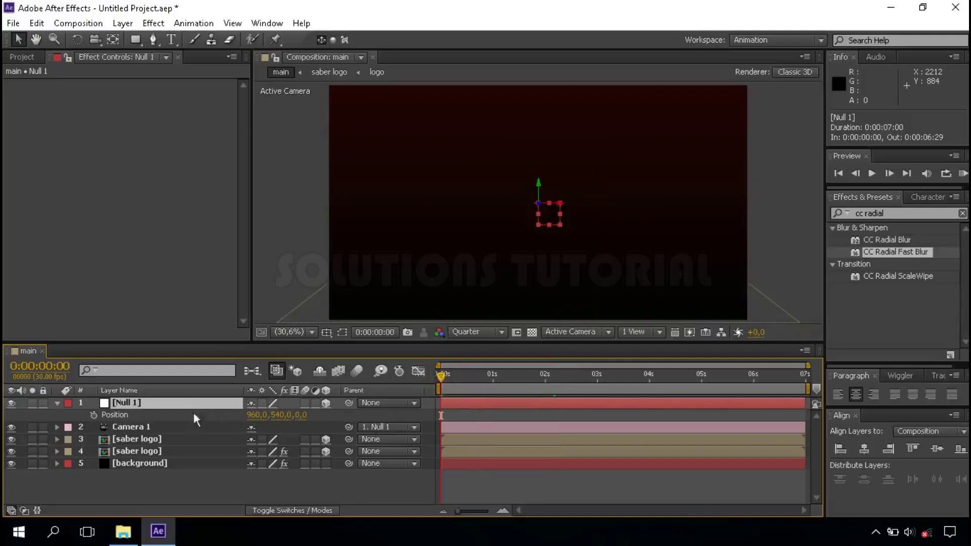
{"action": "left_click", "coordinate": [93, 415]}
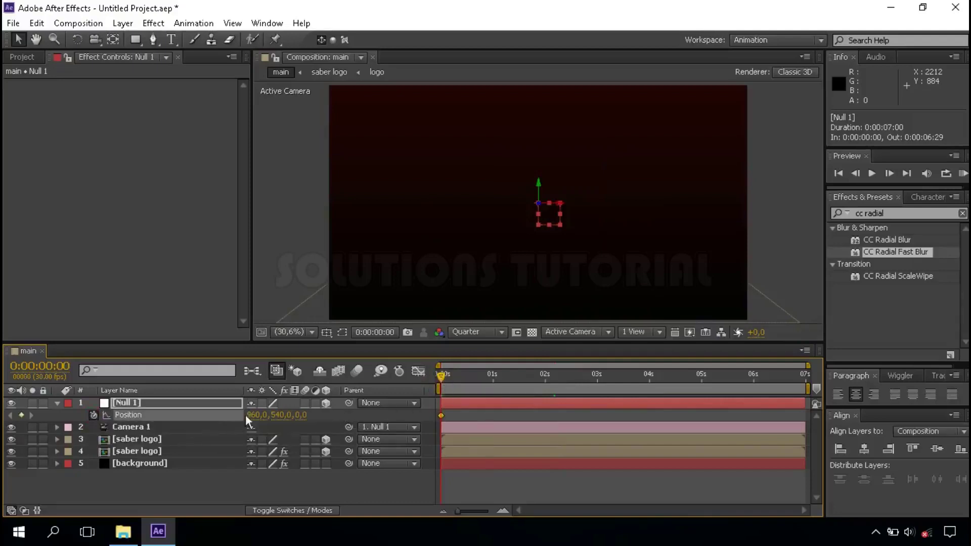
- Set the null's Z Position to 502 at 0:00:06:29 for a camera push-in, and collapse its properties
{"action": "left_click", "coordinate": [805, 376]}
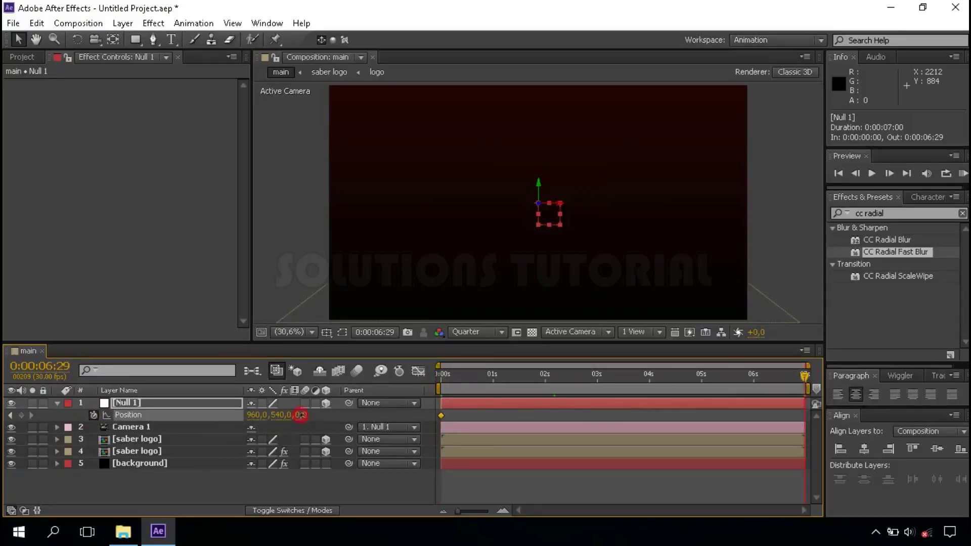
{"action": "left_click_drag", "start_coordinate": [341, 414], "coordinate": [437, 415]}
{"action": "left_click_drag", "start_coordinate": [299, 417], "coordinate": [396, 415]}
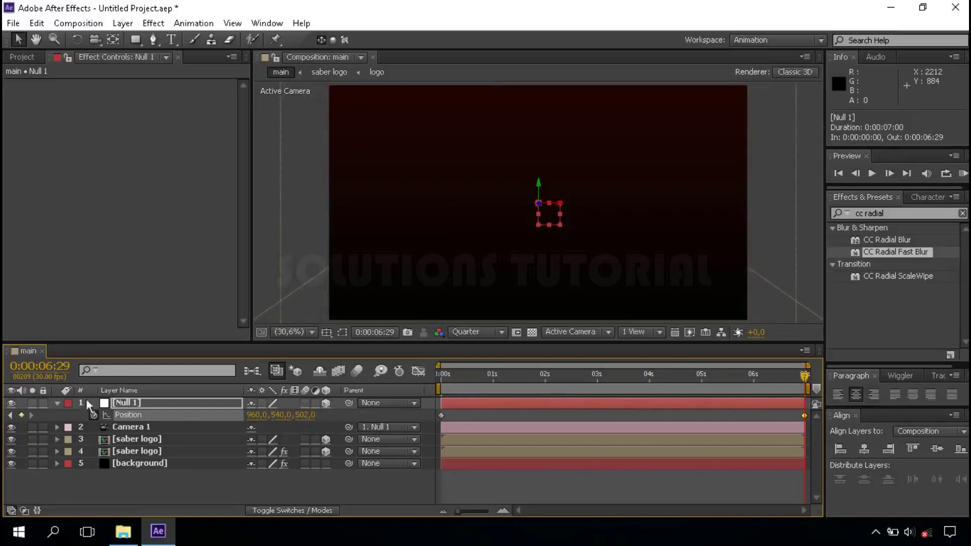
{"action": "left_click", "coordinate": [57, 403]}
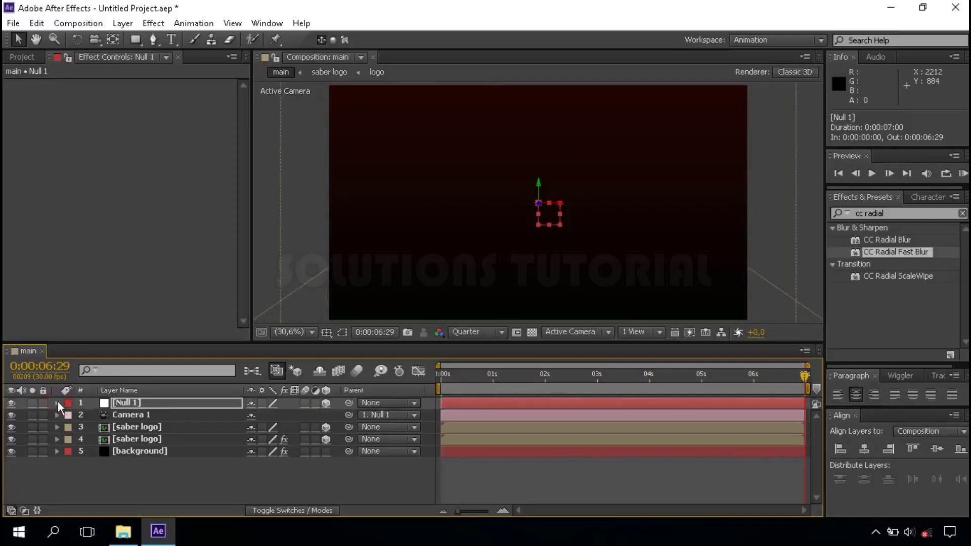
- Return to 0:00:00:00, deselect all layers and run a RAM preview of the main composition
{"action": "left_click", "coordinate": [443, 375]}
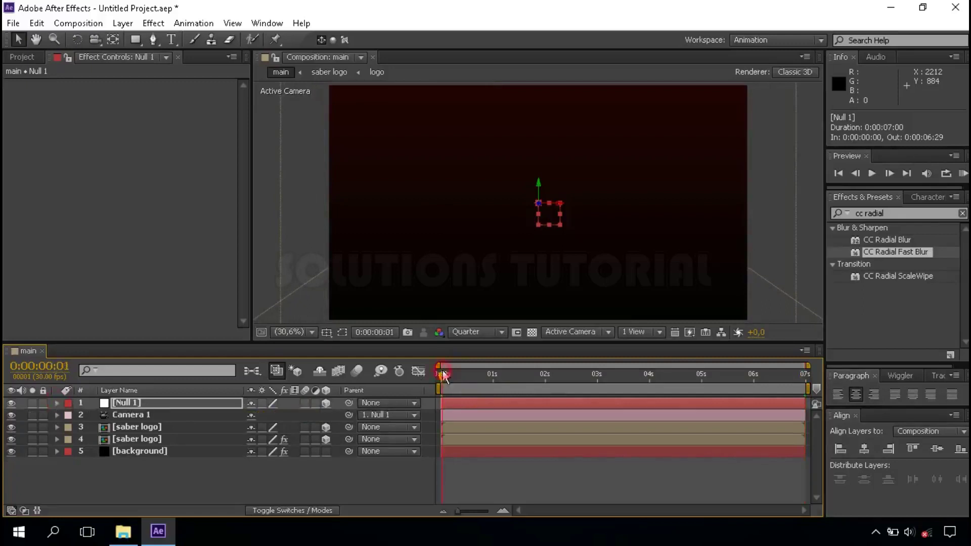
{"action": "left_click_drag", "start_coordinate": [443, 375], "coordinate": [438, 375]}
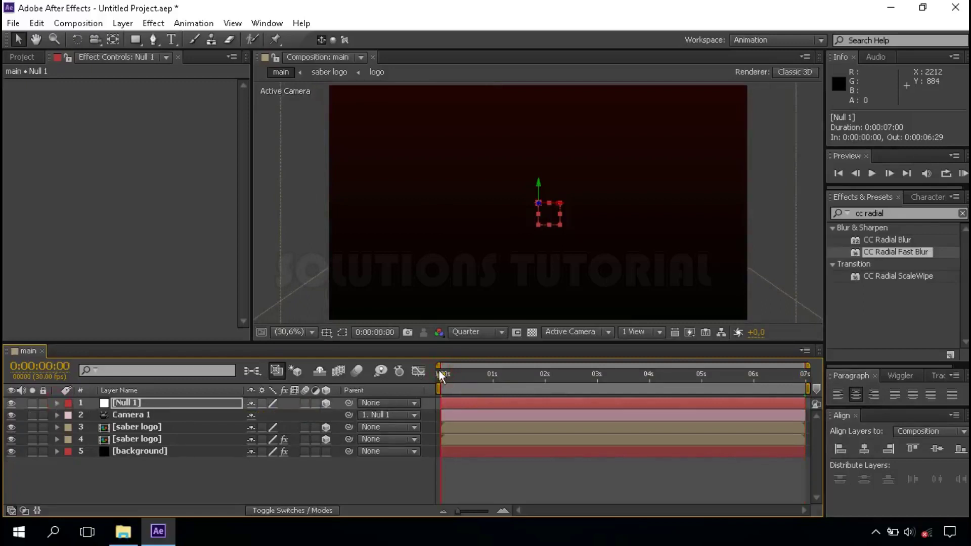
{"action": "left_click", "coordinate": [364, 474]}
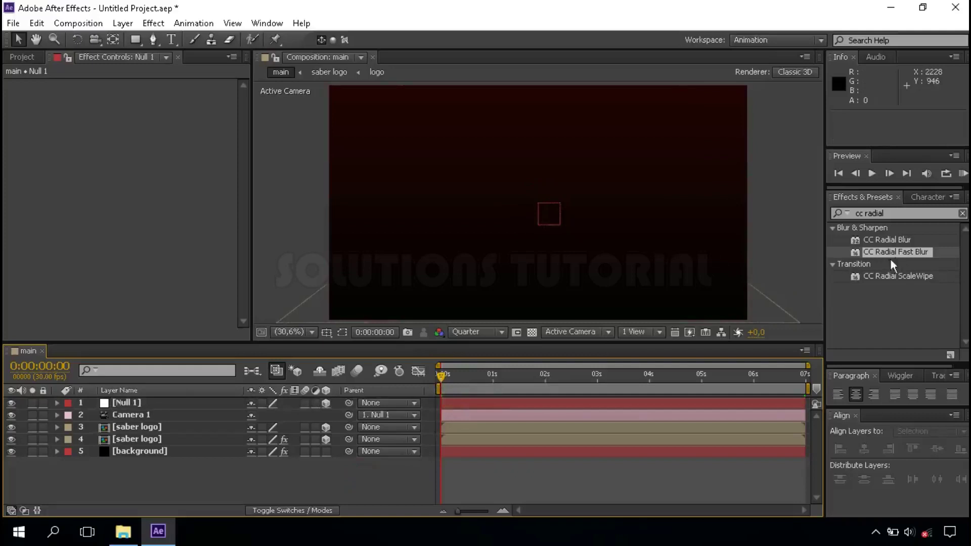
{"action": "left_click", "coordinate": [963, 173]}
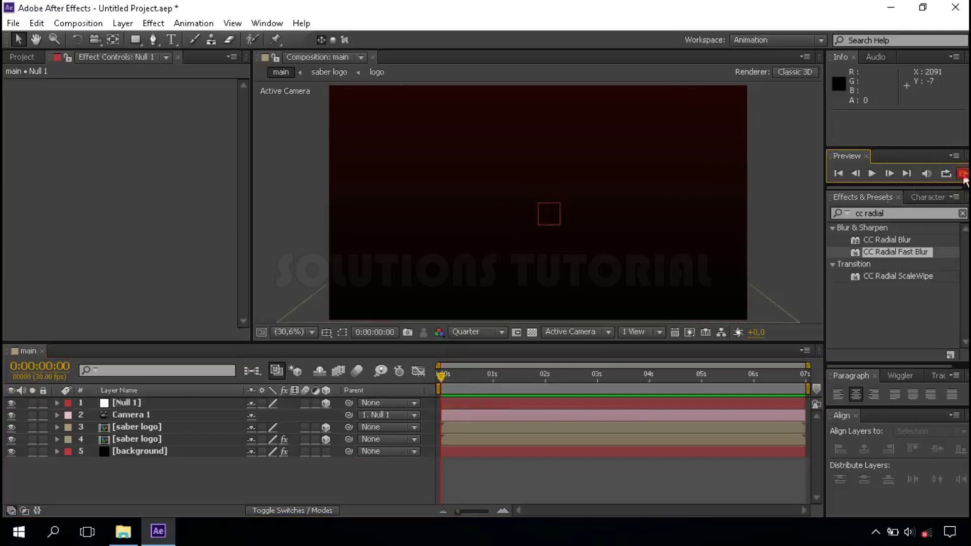